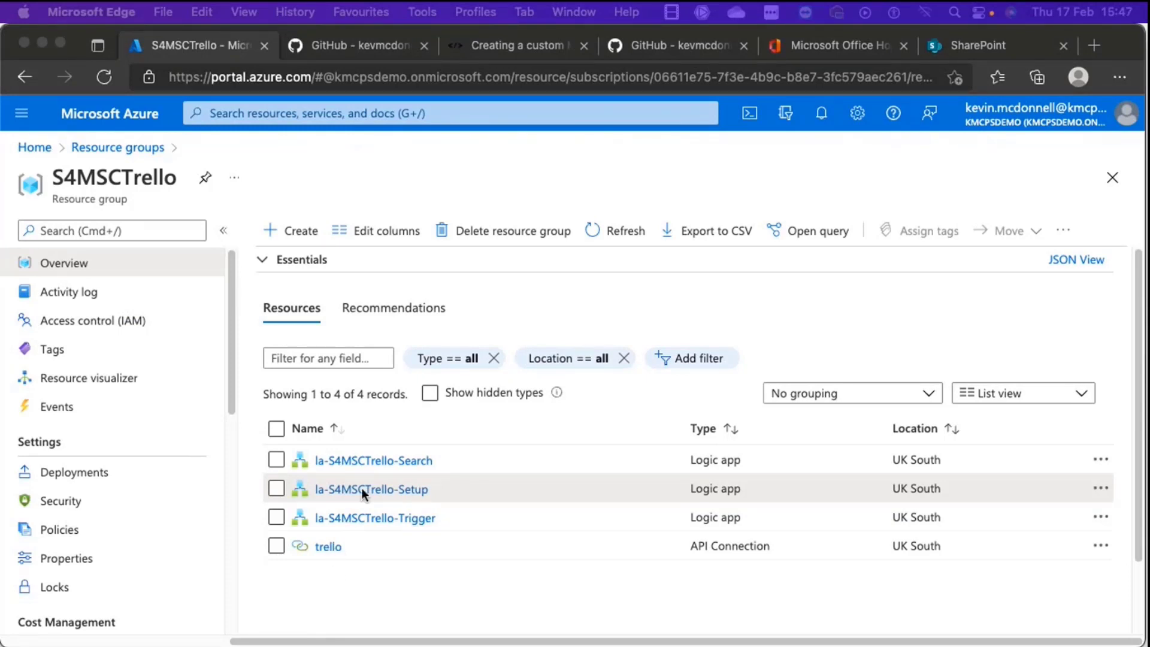
- Open the la-S4MSCTrello-Setup logic app in the designer and inspect its HTTP request trigger
{"action": "left_click", "coordinate": [378, 487]}
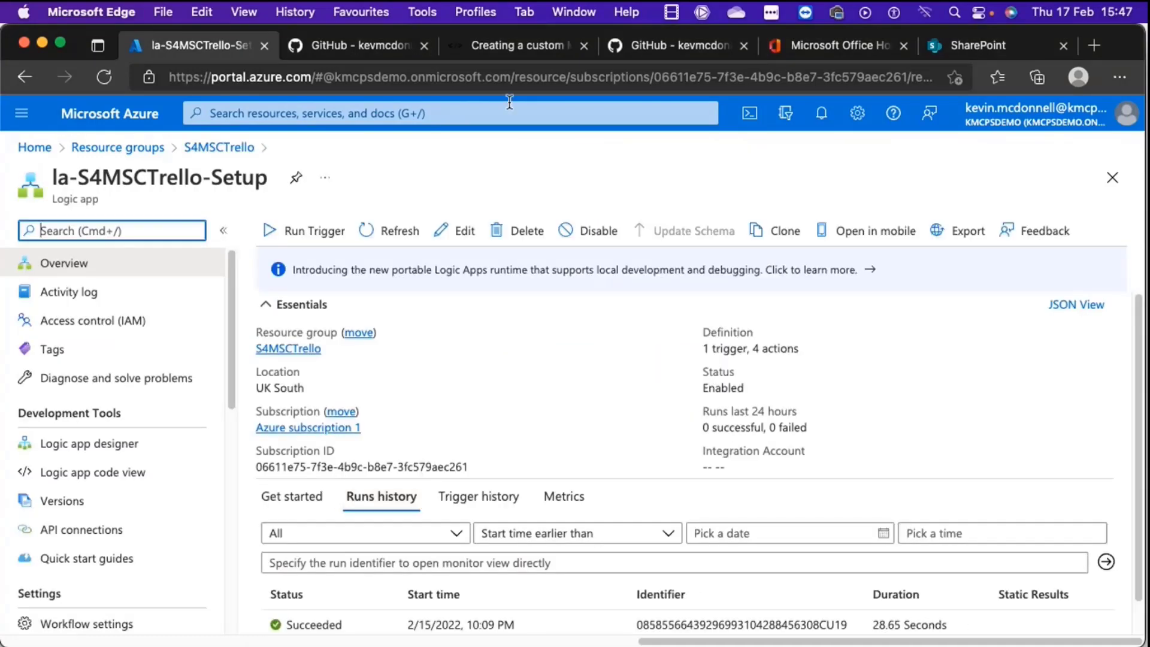
{"action": "left_click", "coordinate": [464, 229]}
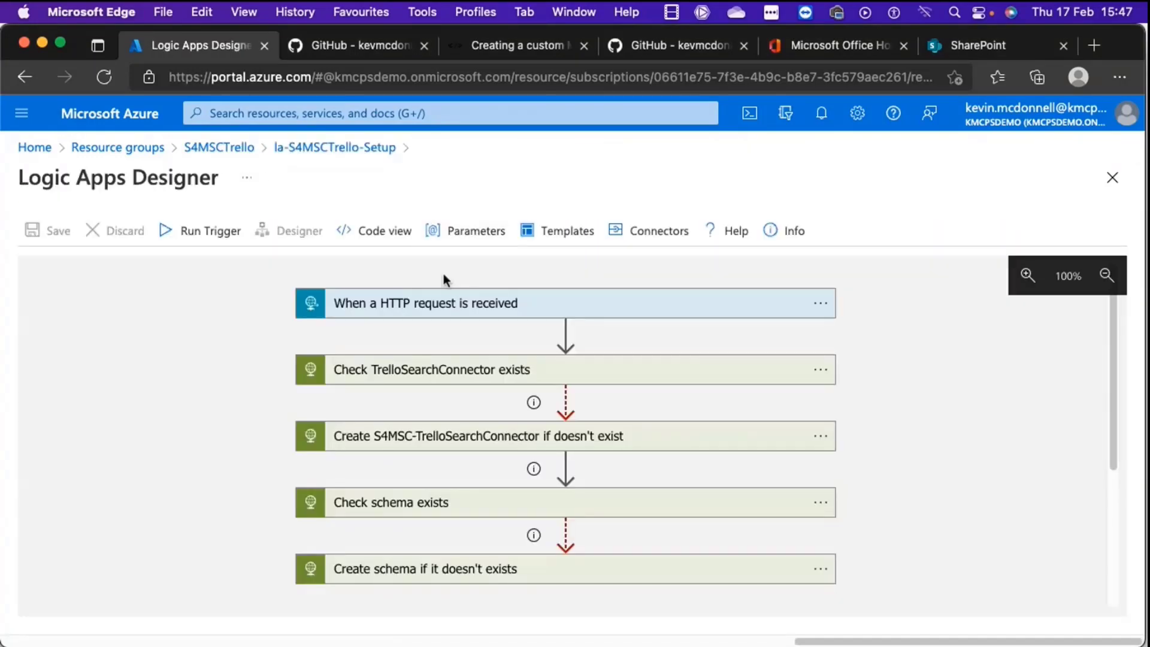
{"action": "left_click", "coordinate": [458, 312]}
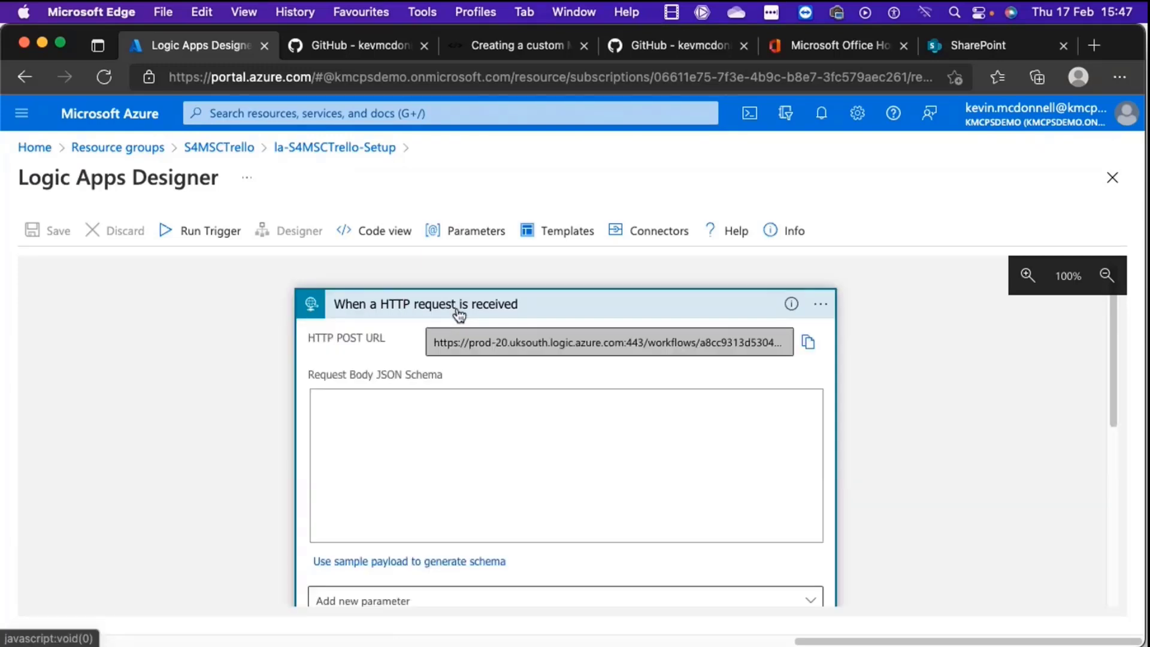
{"action": "left_click", "coordinate": [473, 312]}
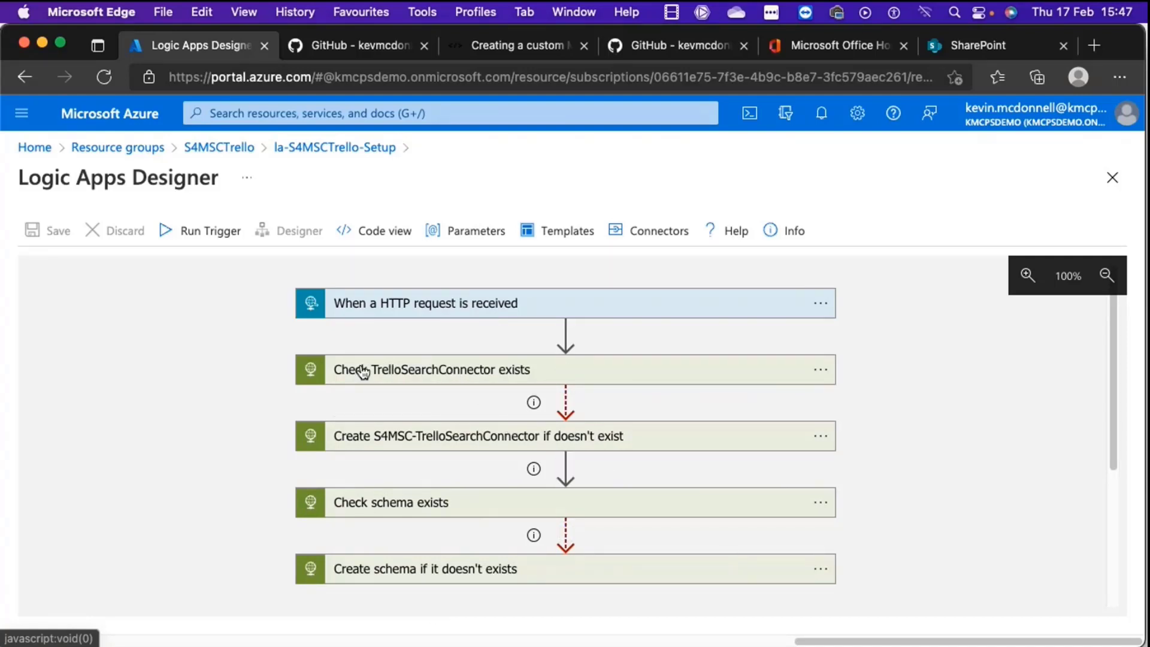
- Examine the request URI and connector ID in the "Check TrelloSearchConnector exists" action, then collapse it
{"action": "left_click", "coordinate": [428, 379]}
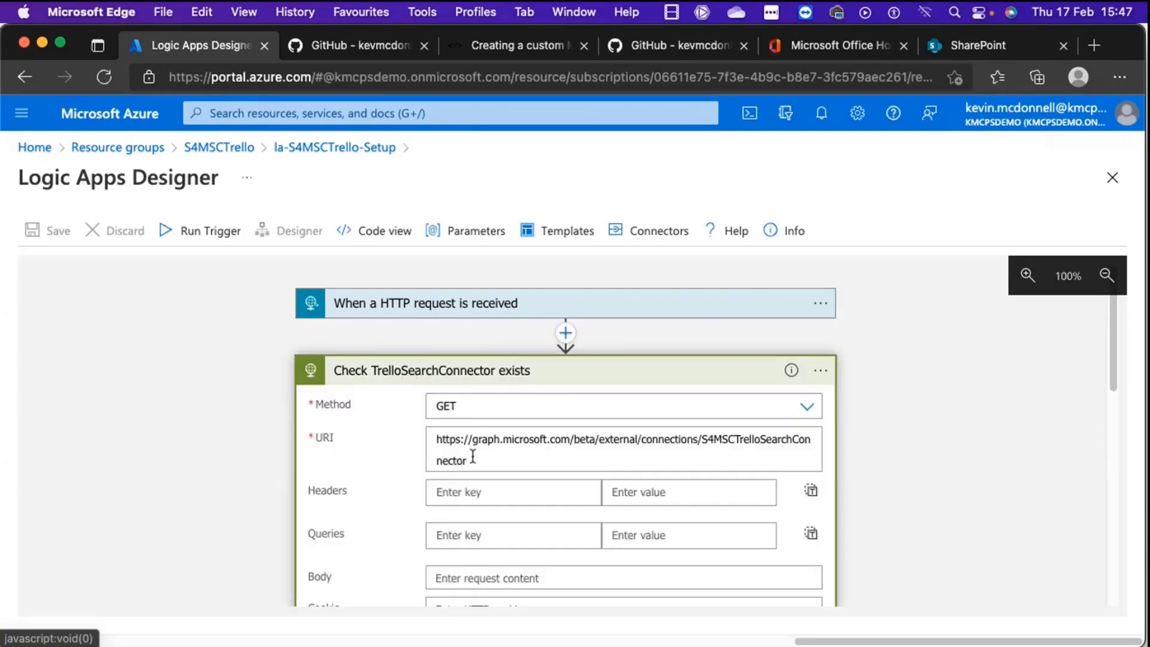
{"action": "left_click_drag", "start_coordinate": [470, 460], "coordinate": [435, 441]}
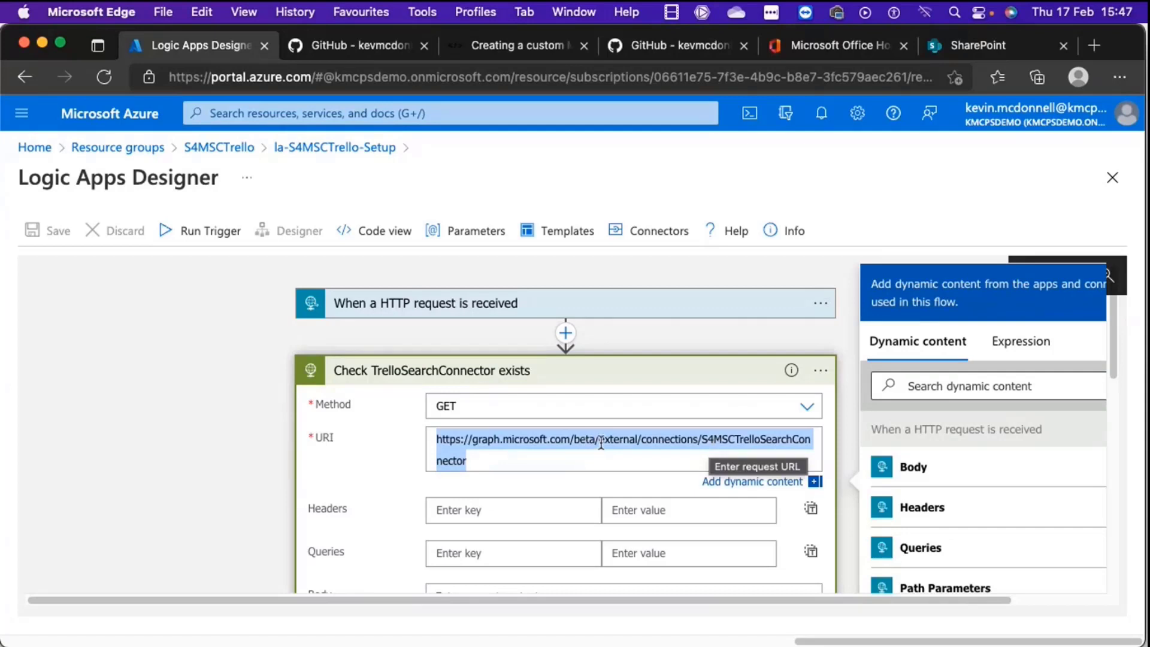
{"action": "left_click", "coordinate": [723, 442]}
{"action": "double_click", "coordinate": [704, 441]}
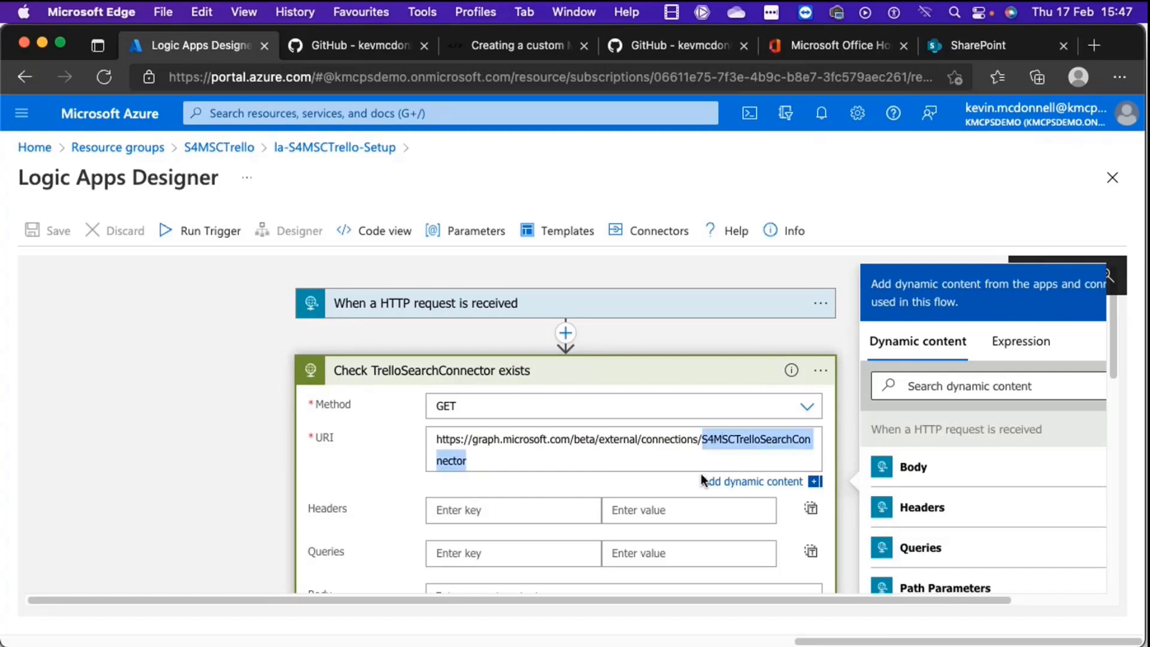
{"action": "left_click", "coordinate": [645, 376]}
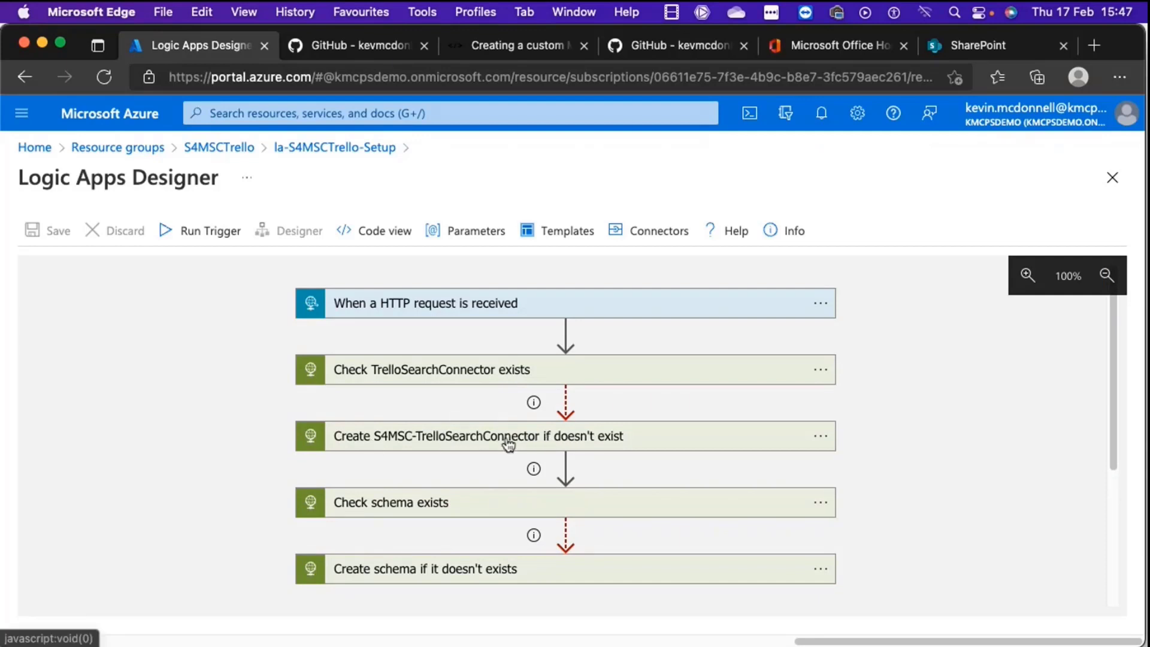
- Review the URI and JSON body of the "Create S4MSC-TrelloSearchConnector if doesn't exist" action and collapse it
{"action": "left_click", "coordinate": [562, 443]}
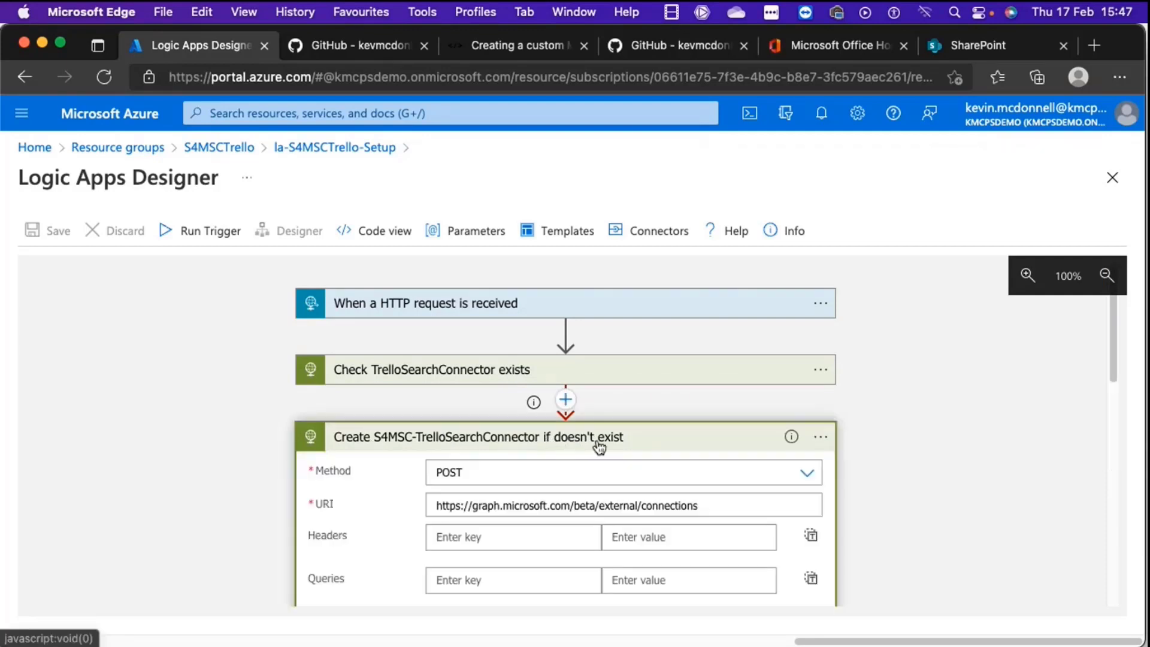
{"action": "left_click", "coordinate": [704, 506]}
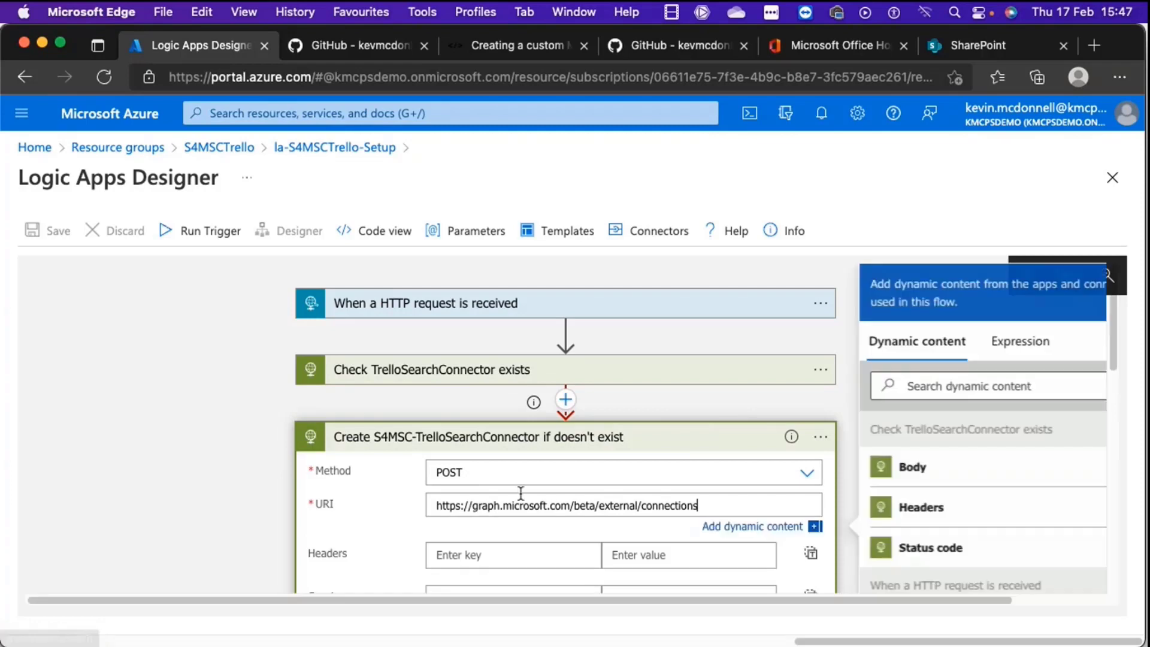
{"action": "scroll", "coordinate": [426, 520], "scroll_direction": "down", "scroll_amount": 5}
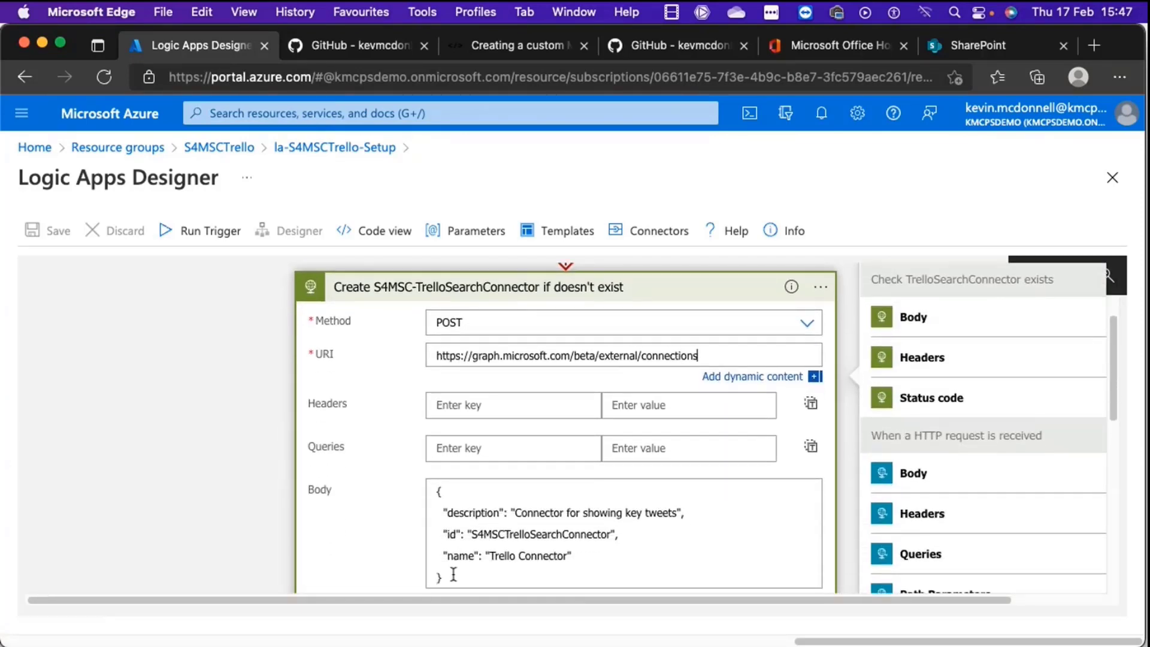
{"action": "left_click", "coordinate": [453, 574]}
{"action": "key", "text": "super+a"}
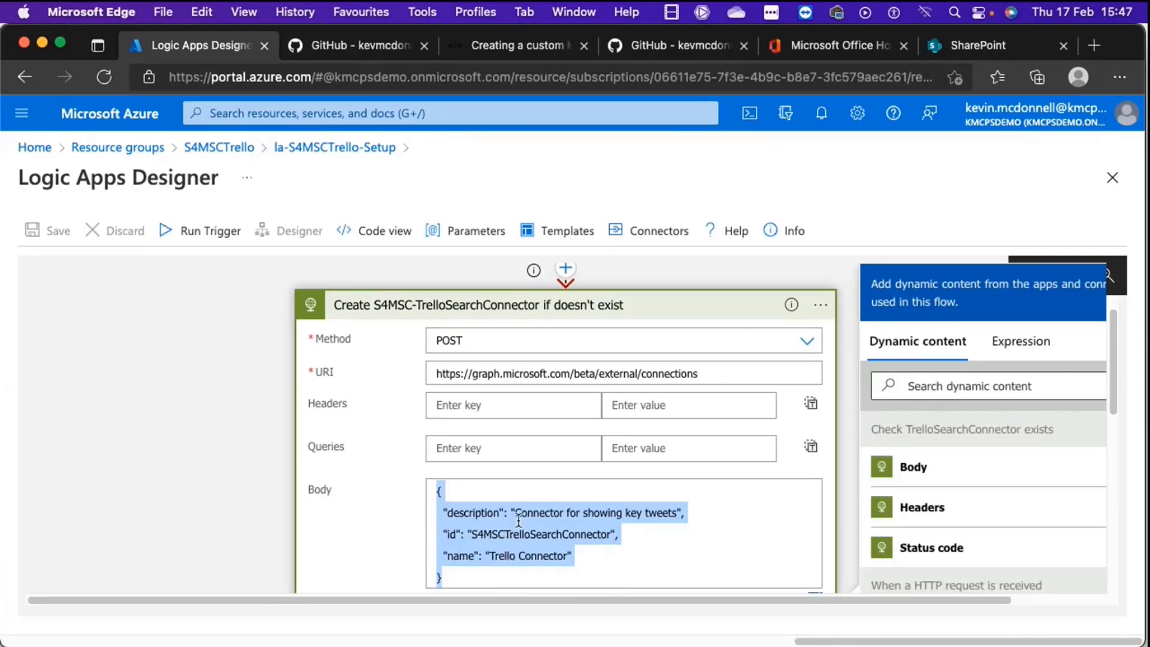
{"action": "left_click", "coordinate": [495, 319]}
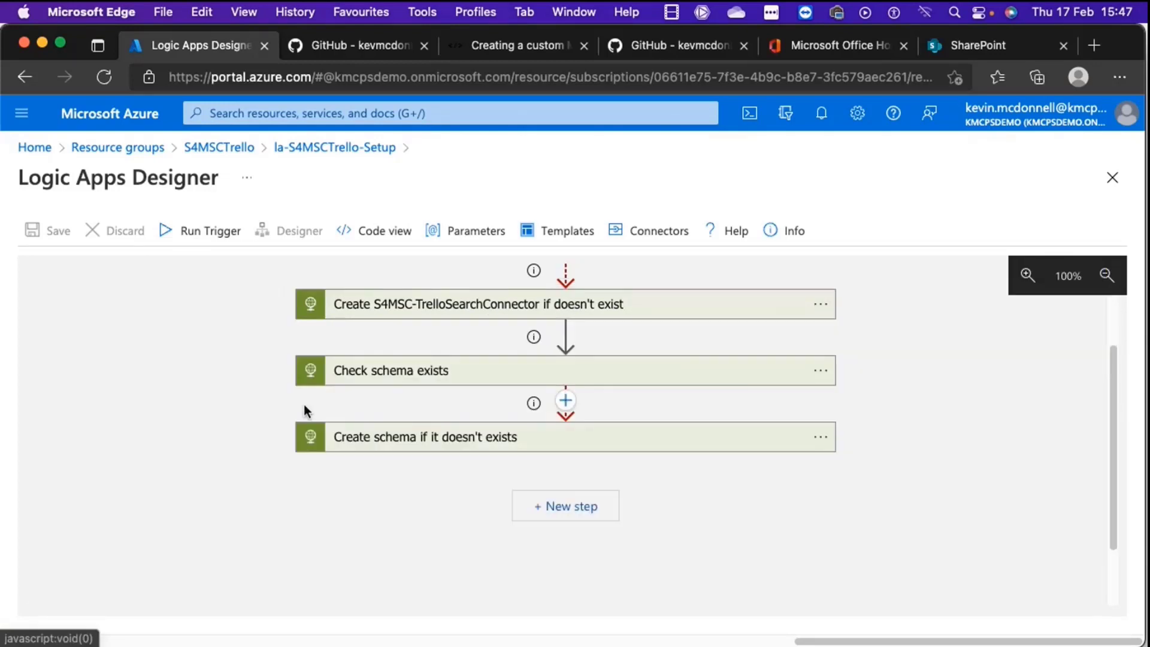
- Inspect the schema part of the request URI in the "Check schema exists" action and collapse it
{"action": "left_click", "coordinate": [391, 364]}
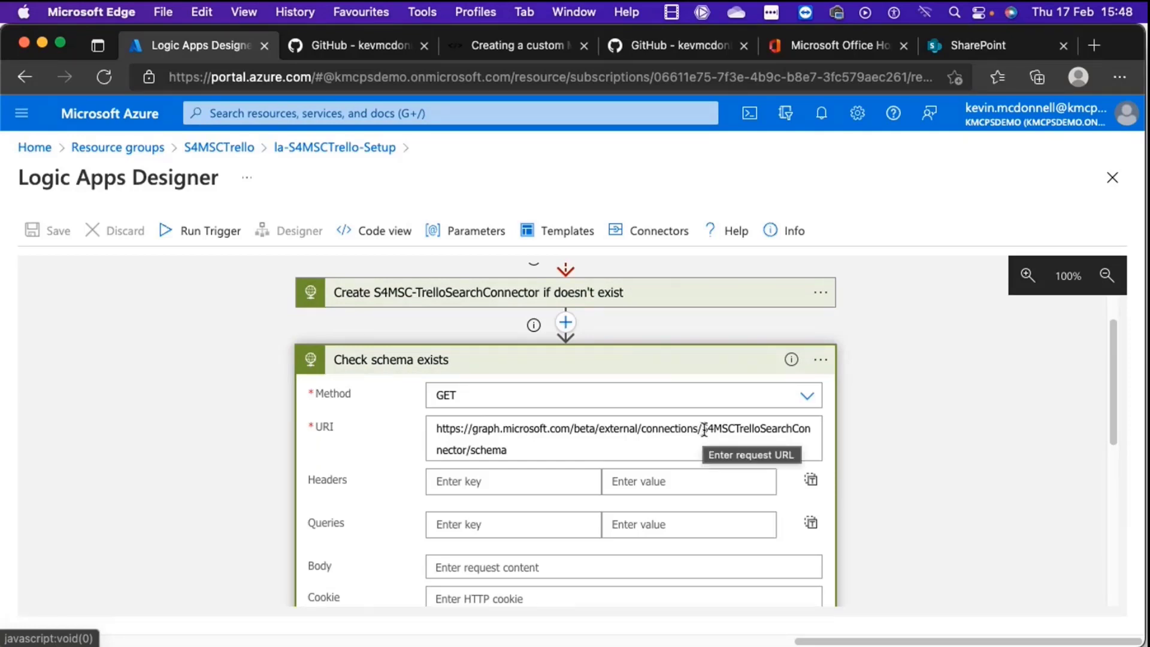
{"action": "double_click", "coordinate": [488, 449]}
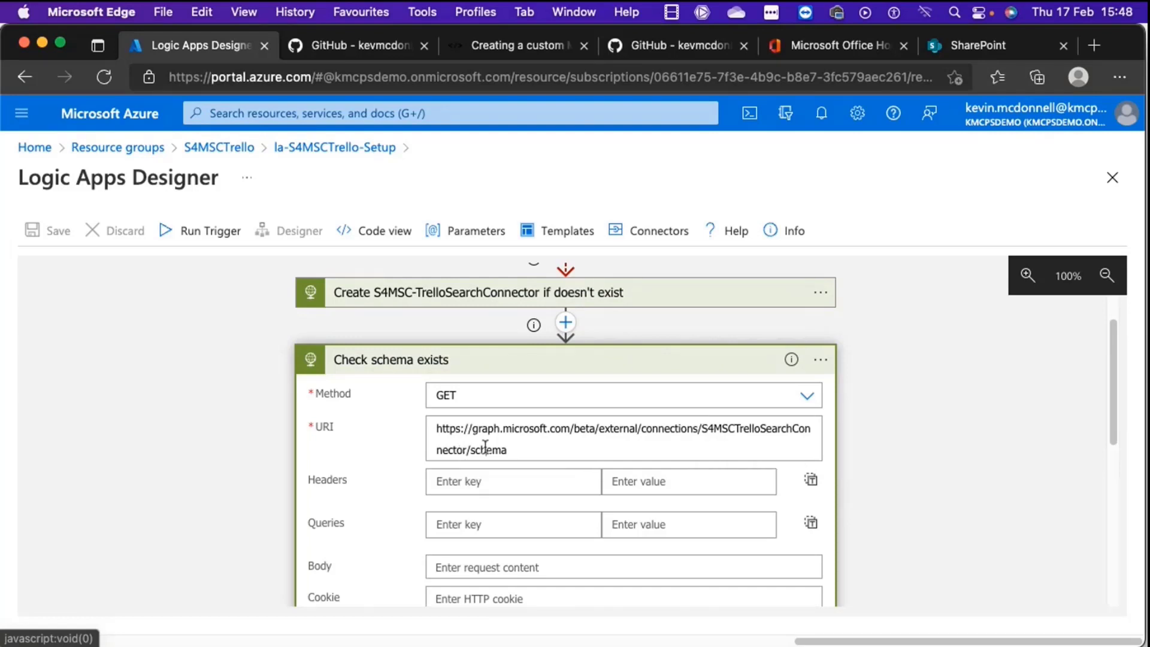
{"action": "left_click", "coordinate": [509, 359]}
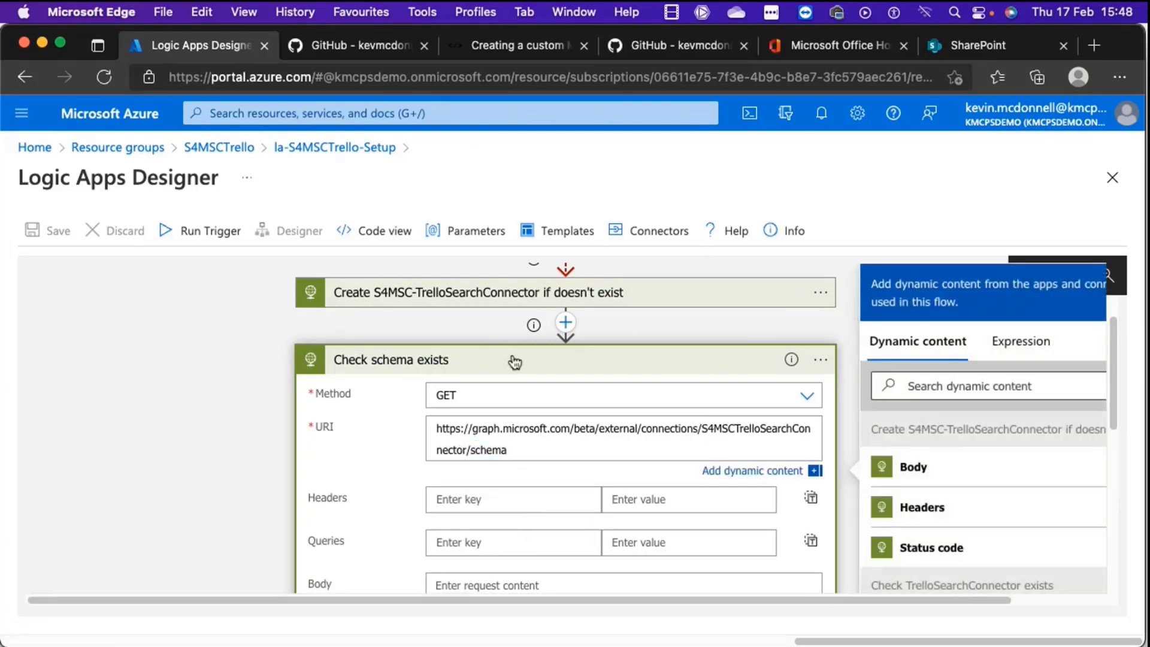
- Expand the "Create schema if it doesn't exists" action and examine the CardName and CardId properties in its body
{"action": "left_click", "coordinate": [499, 430]}
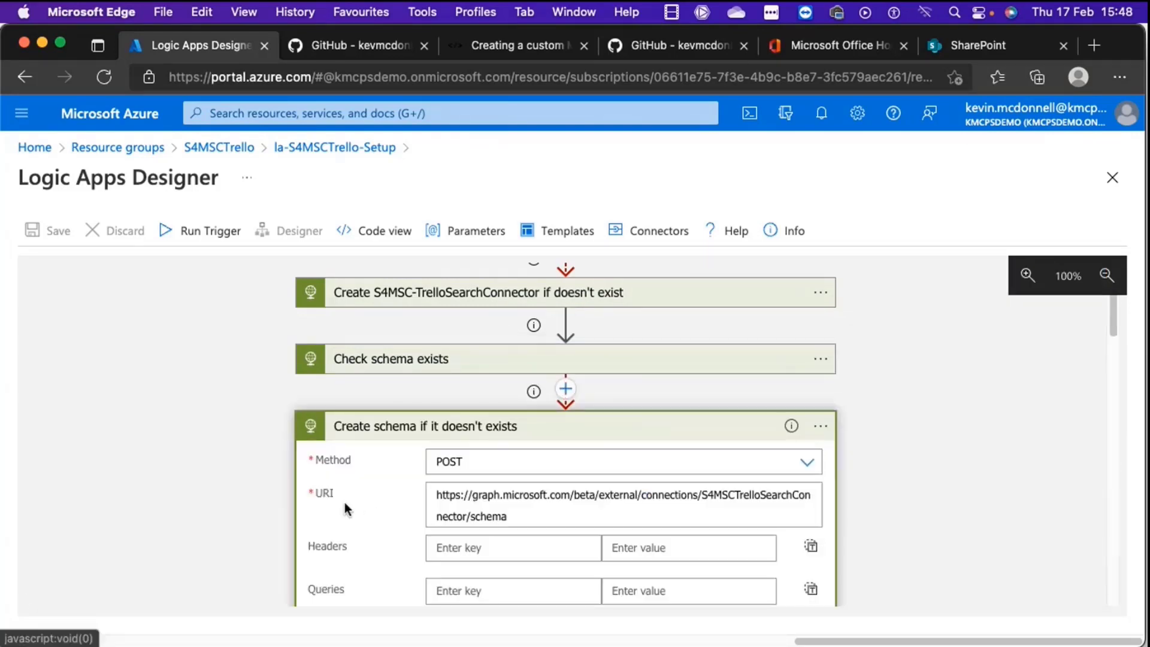
{"action": "scroll", "coordinate": [344, 501], "scroll_direction": "down", "scroll_amount": 5}
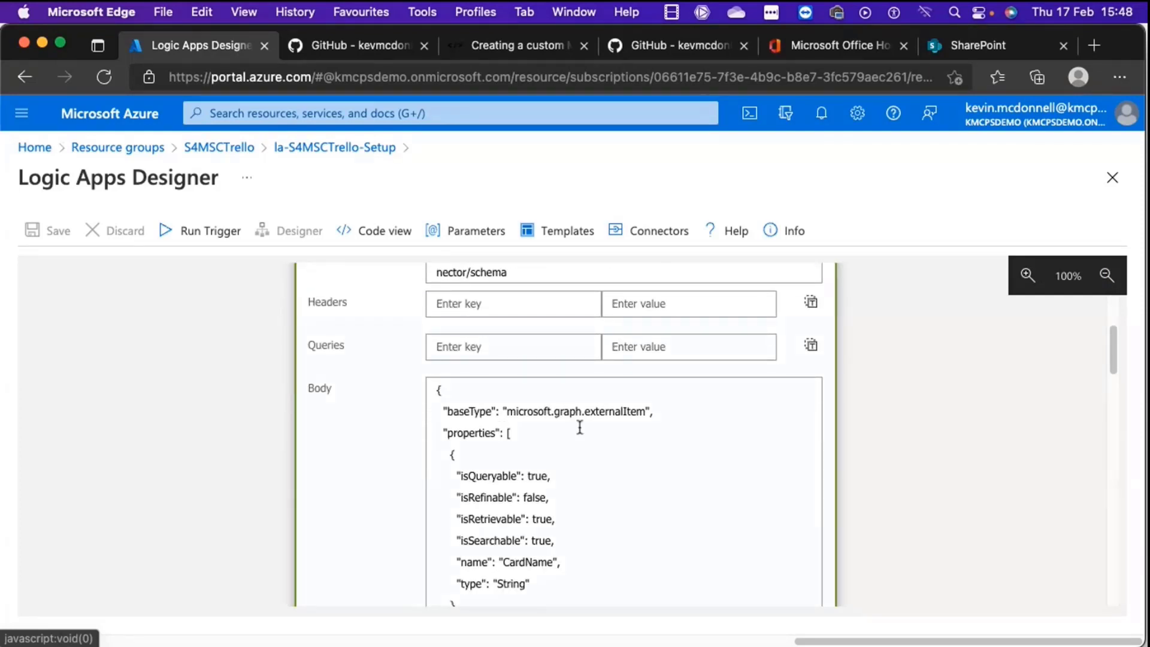
{"action": "double_click", "coordinate": [517, 561]}
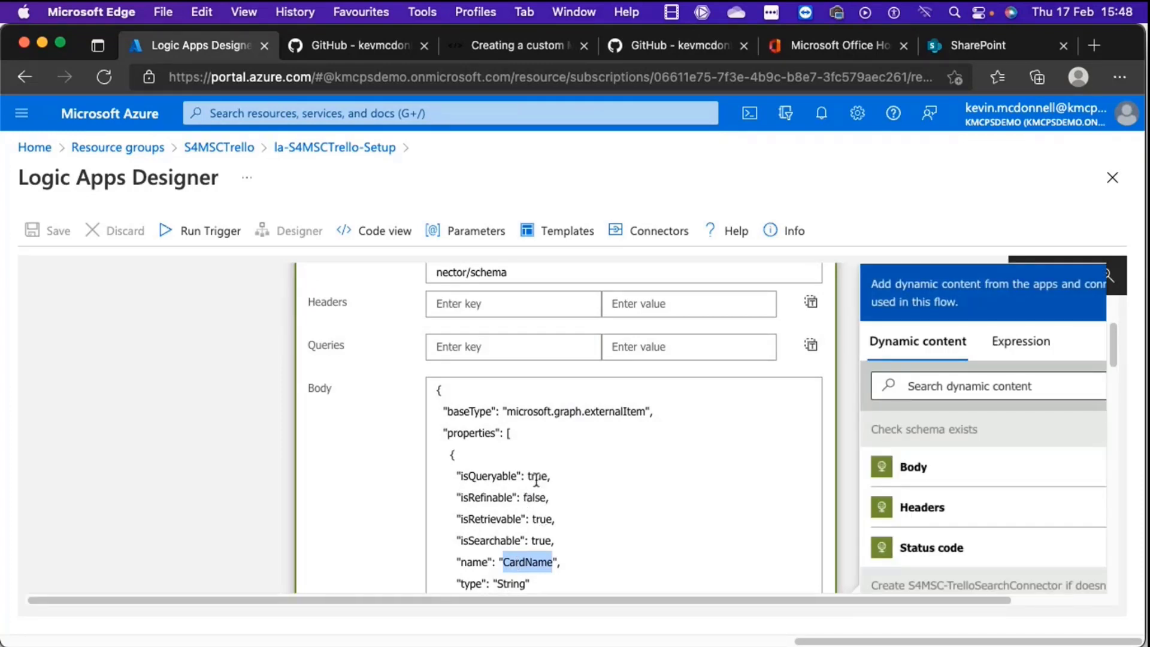
{"action": "scroll", "coordinate": [591, 521], "scroll_direction": "down", "scroll_amount": 5}
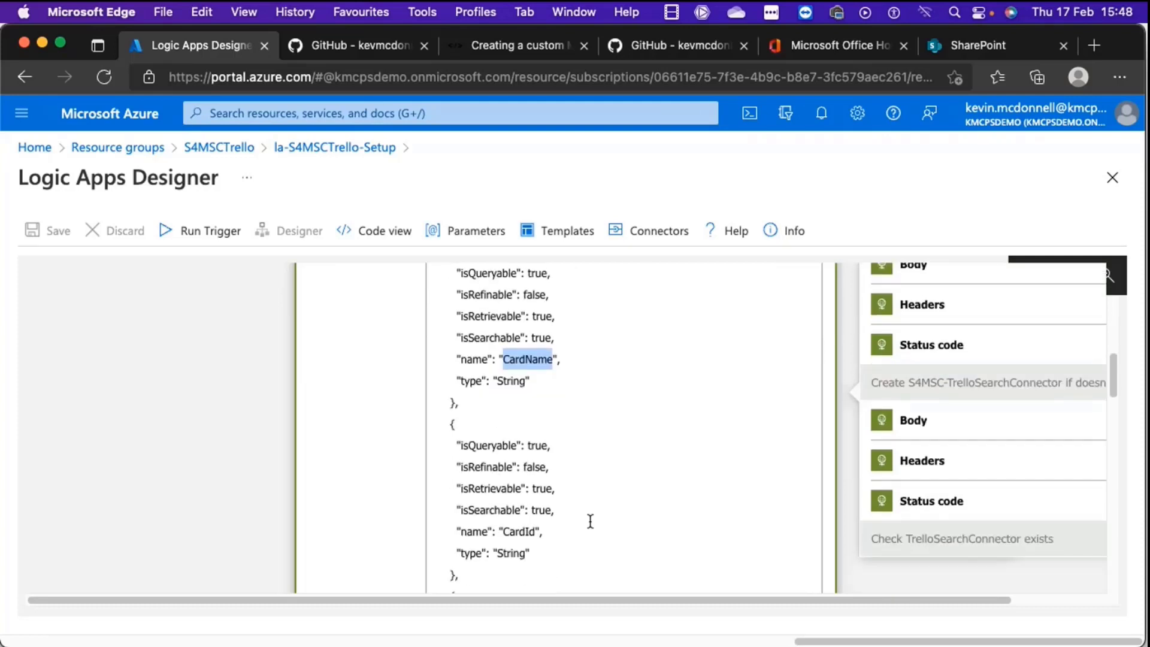
{"action": "scroll", "coordinate": [534, 534], "scroll_direction": "down", "scroll_amount": 1}
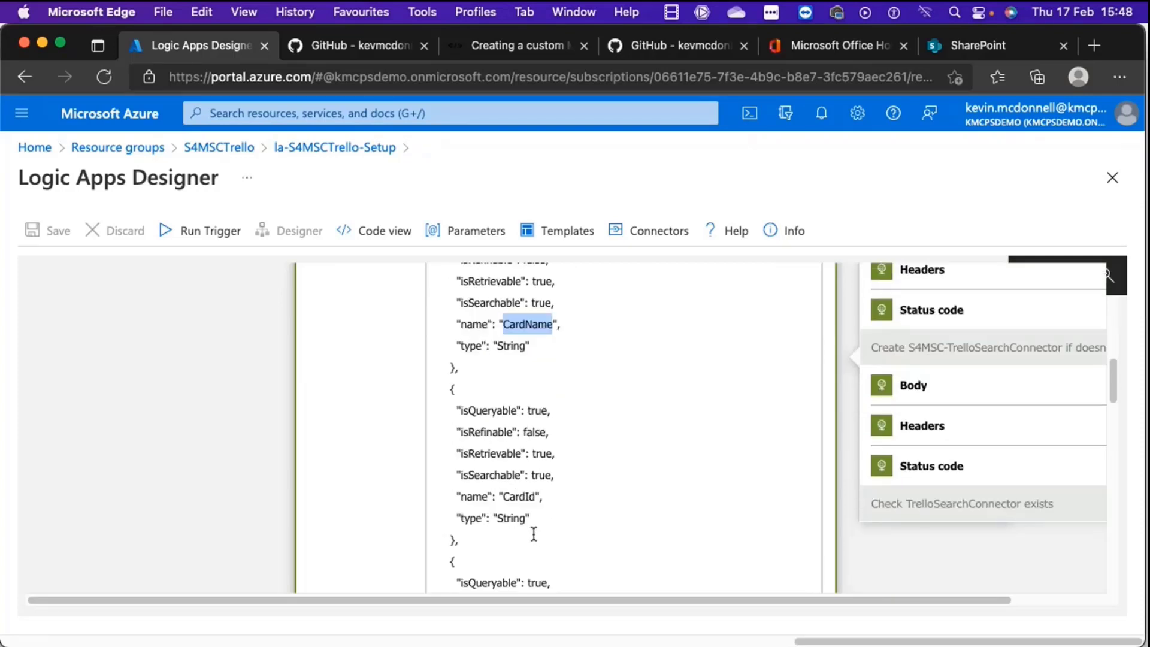
{"action": "double_click", "coordinate": [508, 497]}
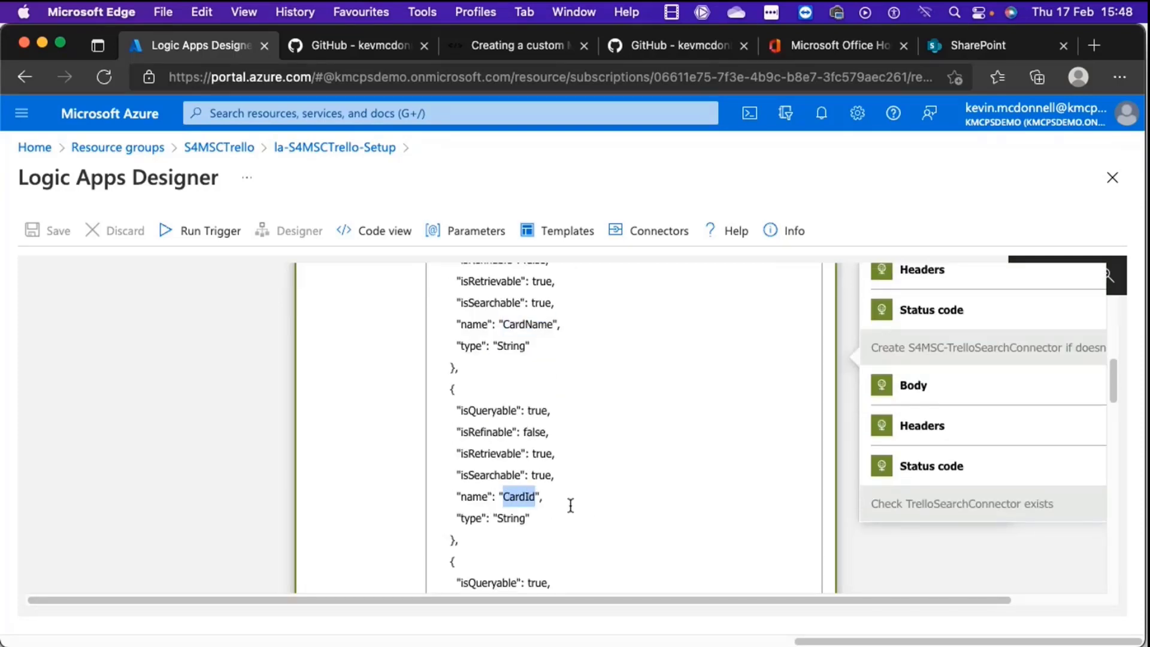
{"action": "scroll", "coordinate": [570, 505], "scroll_direction": "up", "scroll_amount": 10}
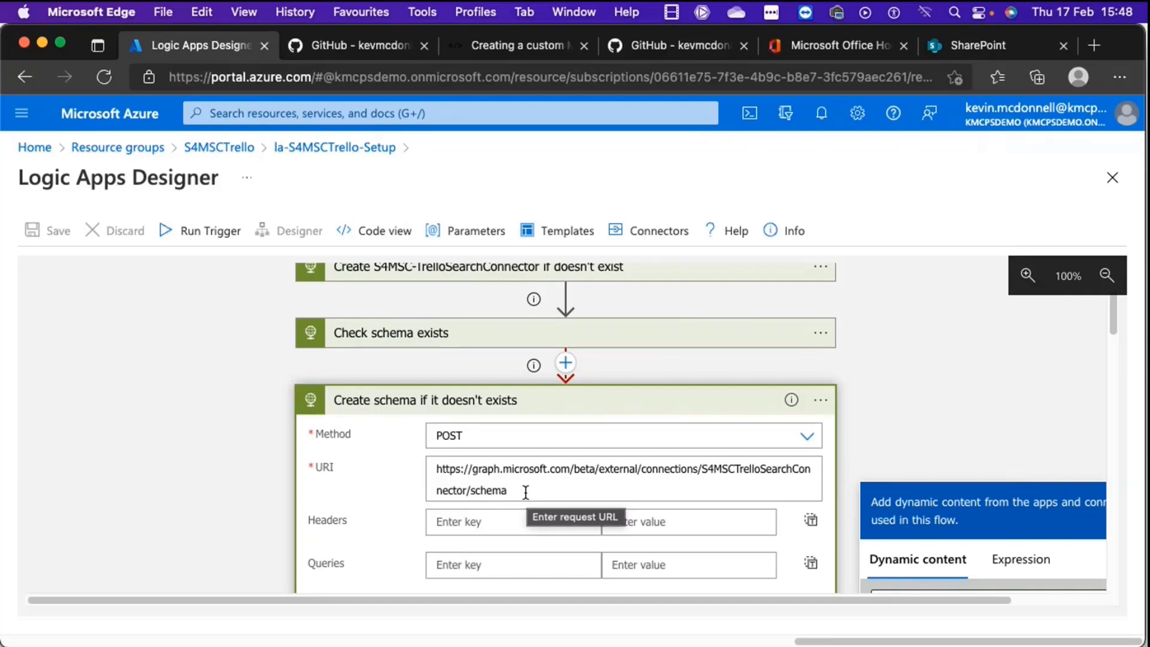
- Go through the schema body from its base type to the DateLastActivity property and examine that property's type
{"action": "scroll", "coordinate": [526, 492], "scroll_direction": "down", "scroll_amount": 5}
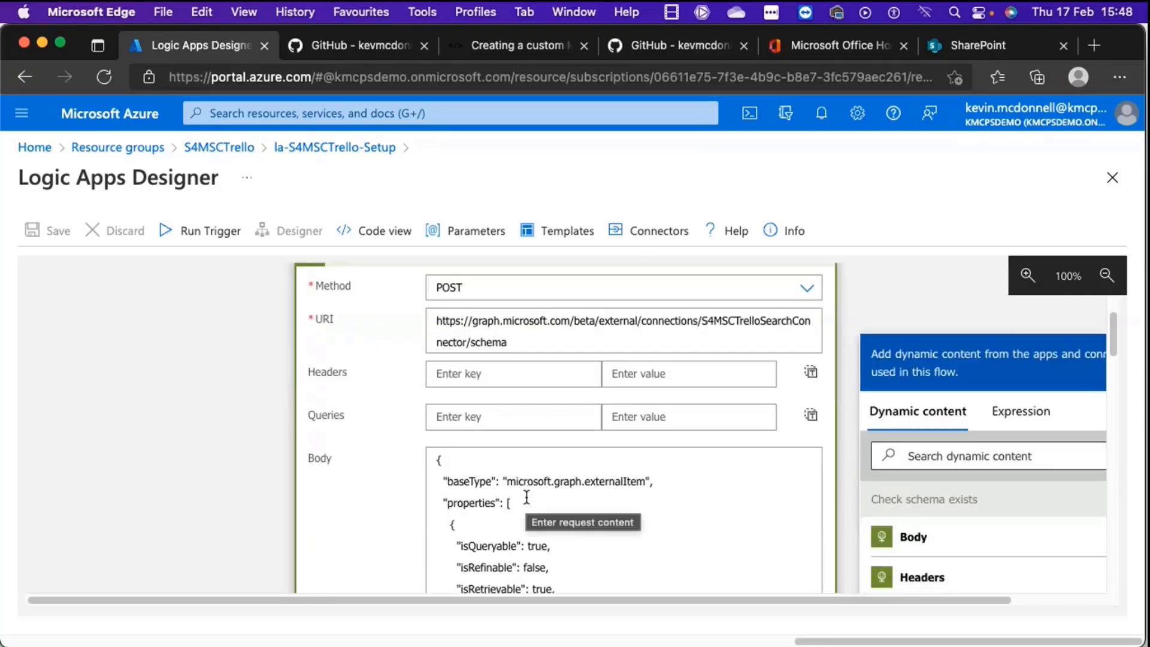
{"action": "scroll", "coordinate": [525, 496], "scroll_direction": "down", "scroll_amount": 4}
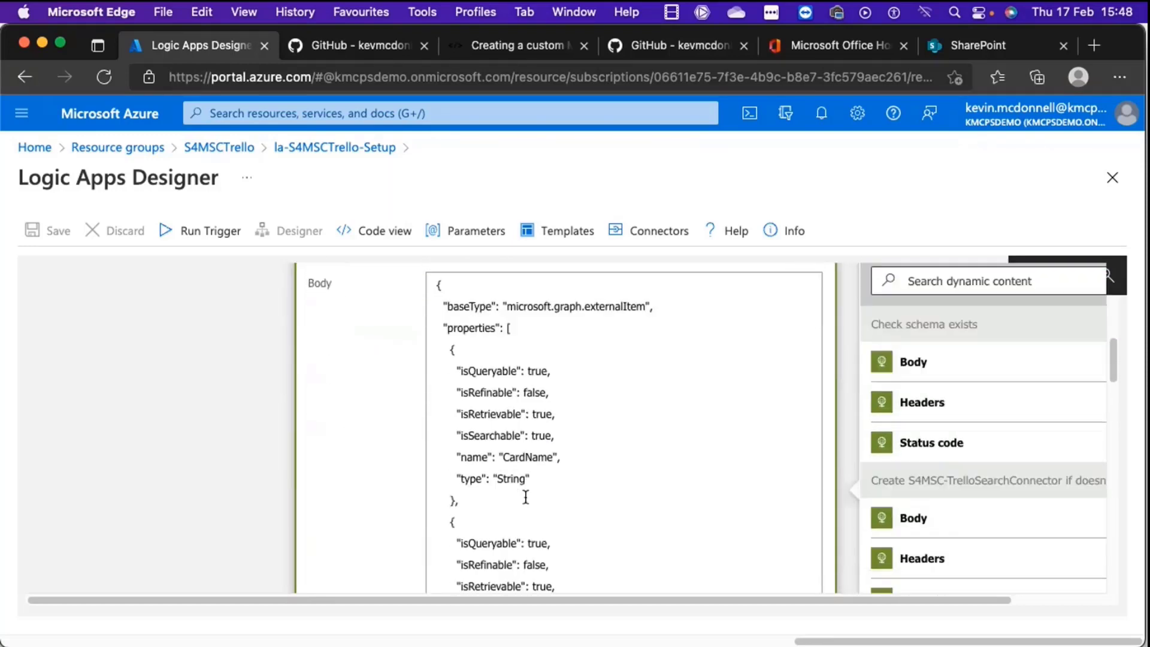
{"action": "scroll", "coordinate": [526, 496], "scroll_direction": "down", "scroll_amount": 2}
{"action": "double_click", "coordinate": [526, 496]}
{"action": "scroll", "coordinate": [525, 496], "scroll_direction": "down", "scroll_amount": 3}
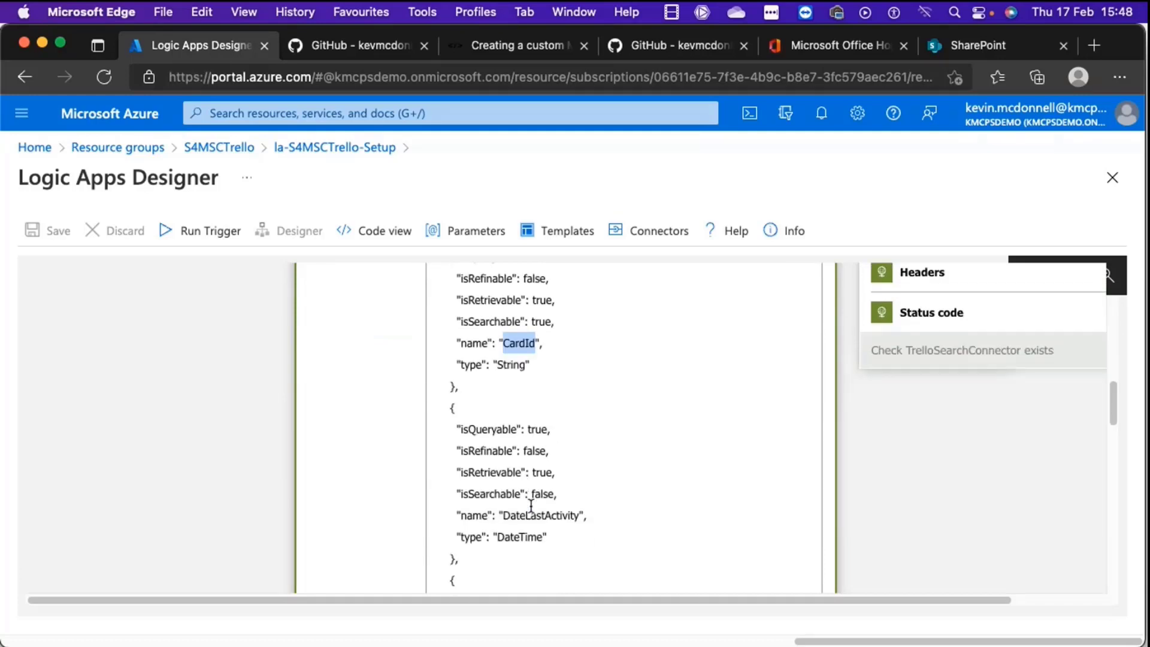
{"action": "double_click", "coordinate": [514, 536]}
{"action": "scroll", "coordinate": [561, 534], "scroll_direction": "down", "scroll_amount": 6}
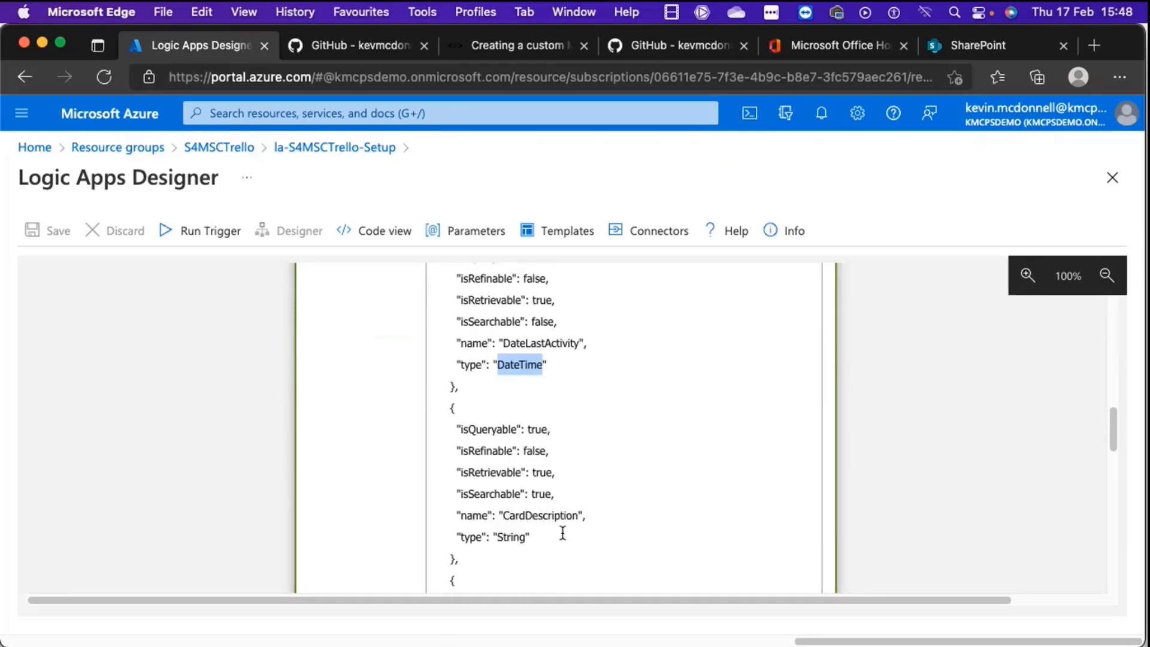
- Examine the CardDescription, CardChecklistItems and CardChecklistItemsComplete properties in the schema body
{"action": "scroll", "coordinate": [598, 449], "scroll_direction": "down", "scroll_amount": 1}
{"action": "scroll", "coordinate": [580, 503], "scroll_direction": "down", "scroll_amount": 2}
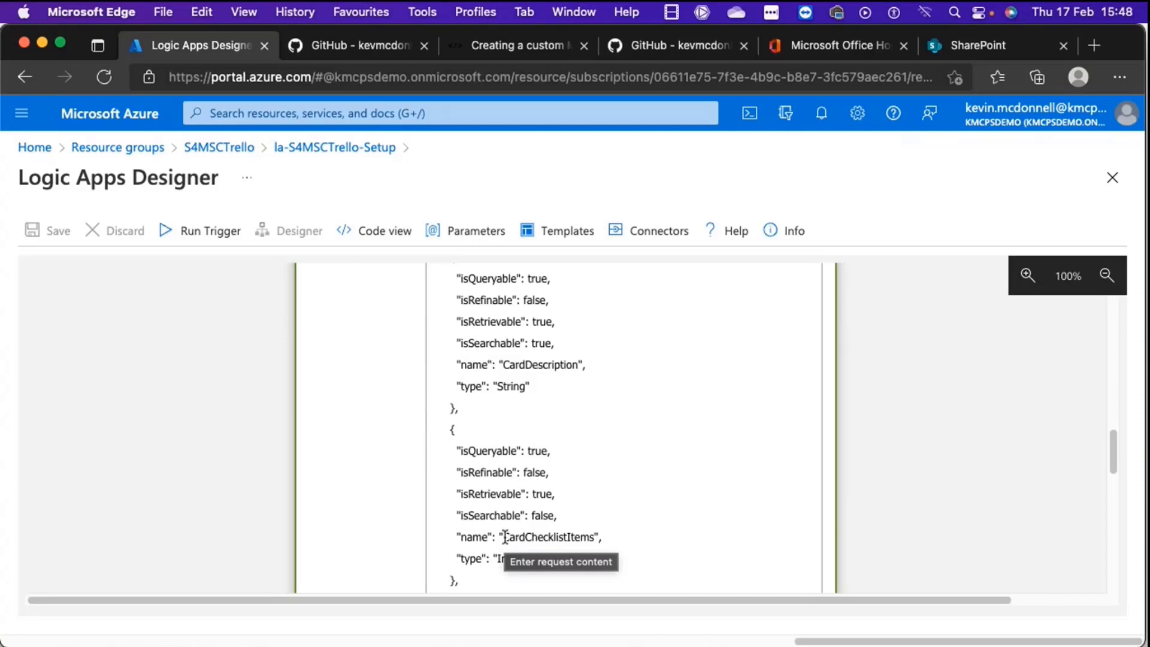
{"action": "double_click", "coordinate": [546, 536]}
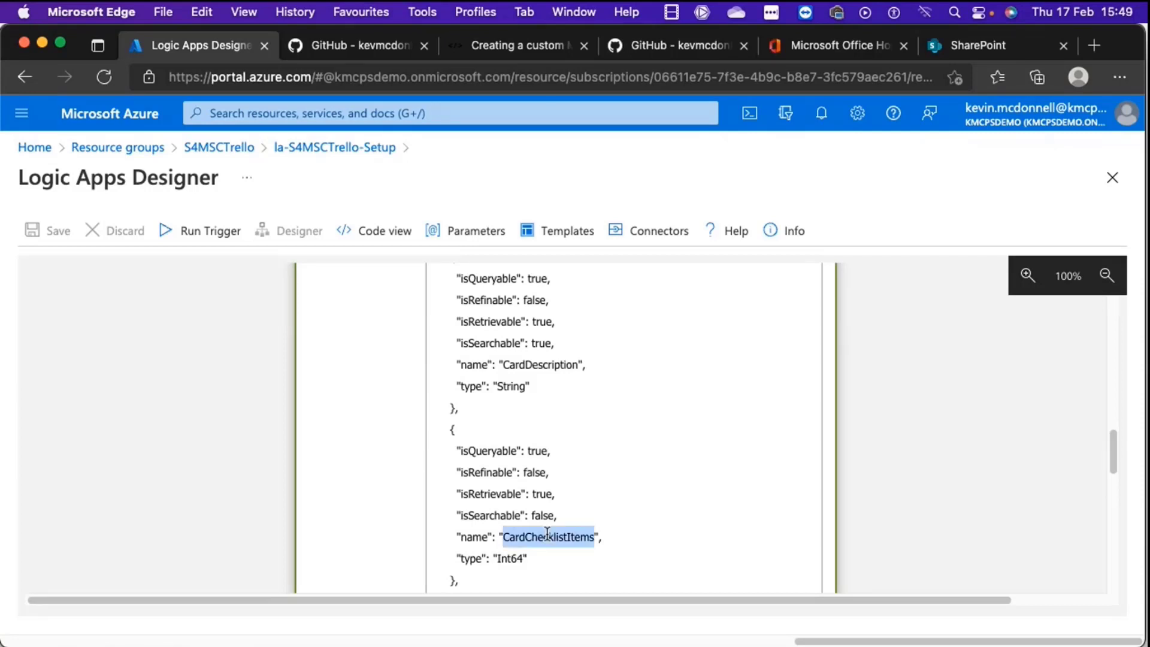
{"action": "scroll", "coordinate": [571, 539], "scroll_direction": "down", "scroll_amount": 3}
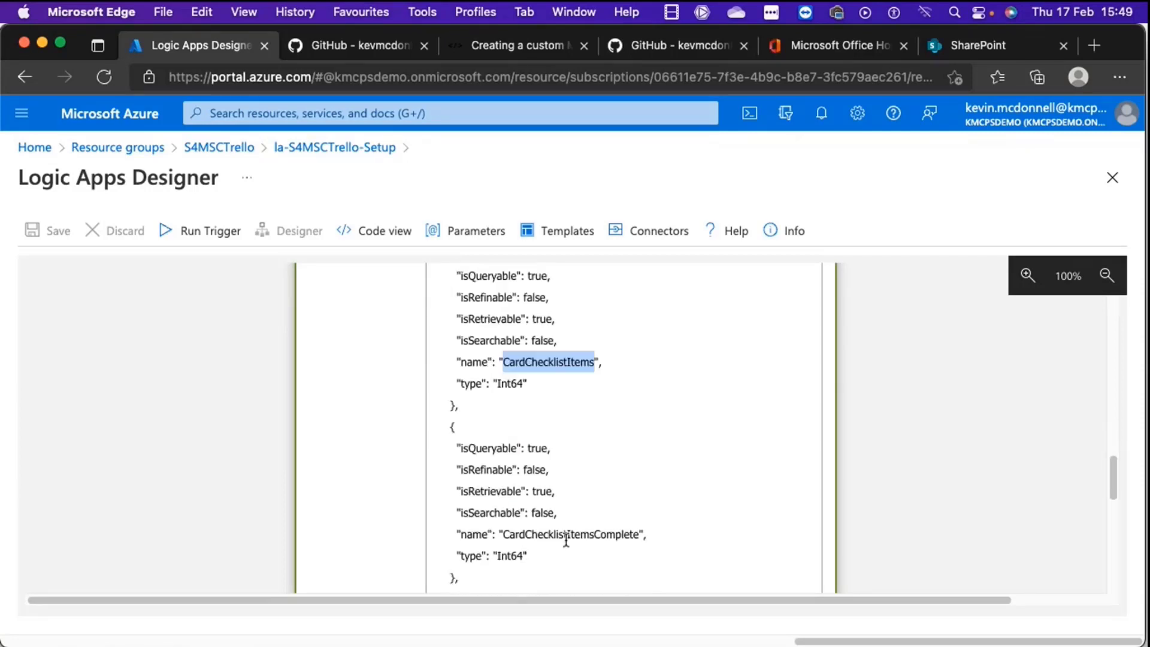
{"action": "double_click", "coordinate": [549, 534]}
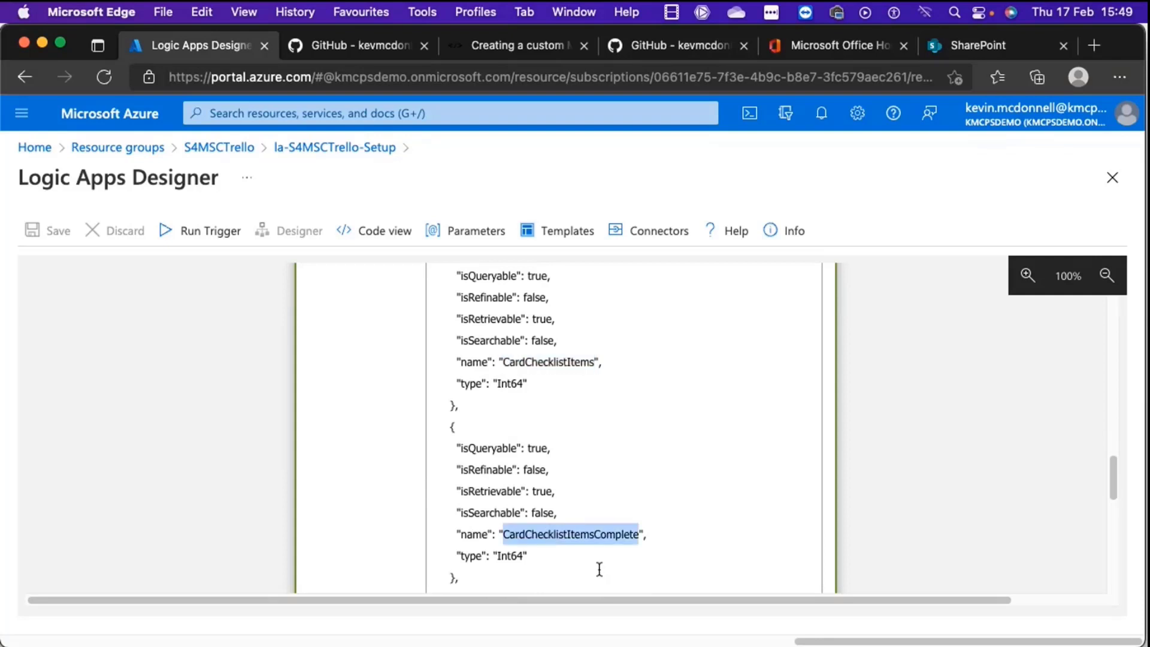
- Open the la-S4MSCTrello-Search logic app in the designer and expand its "List the cards in a board" action
{"action": "left_click", "coordinate": [233, 154]}
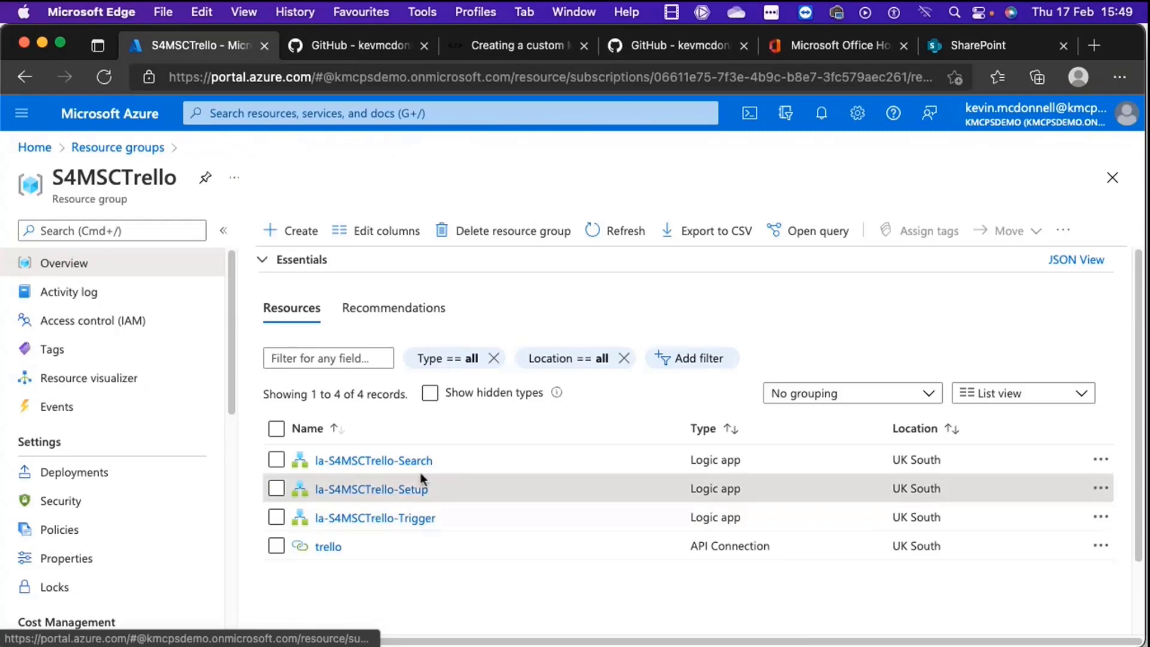
{"action": "left_click", "coordinate": [408, 459]}
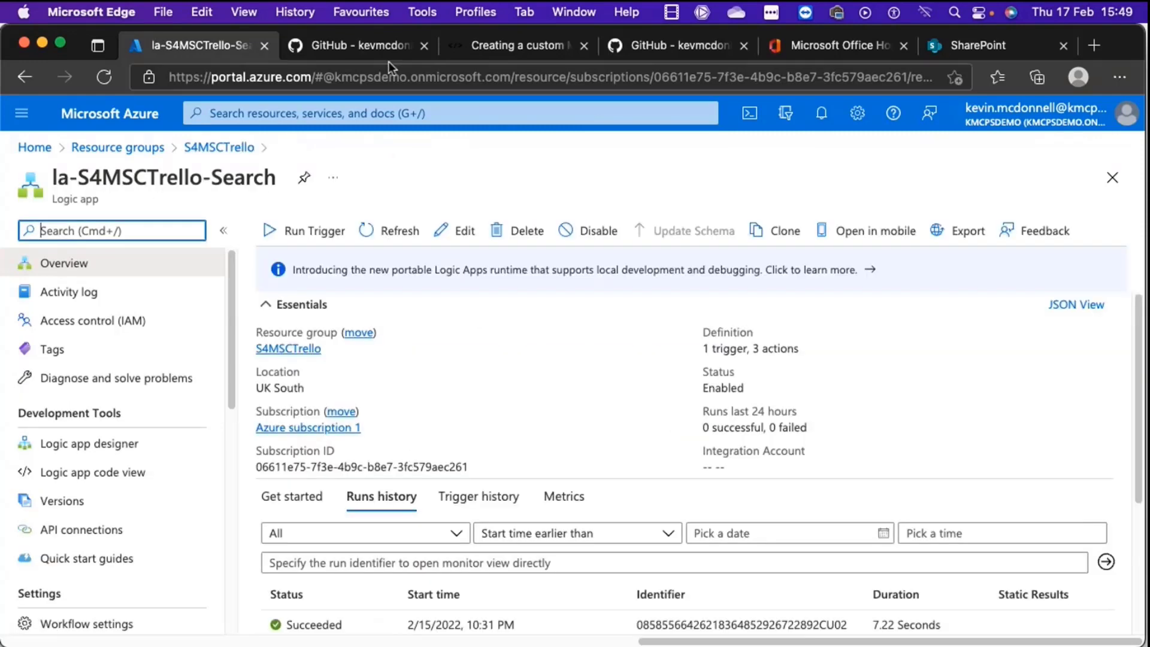
{"action": "left_click", "coordinate": [458, 231]}
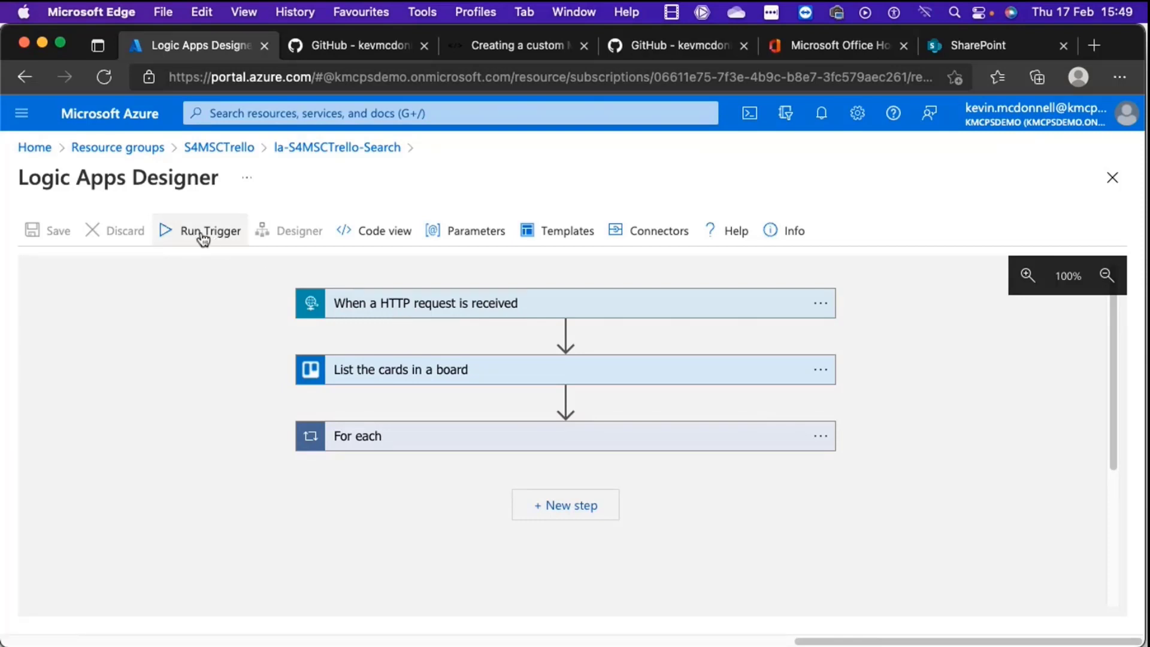
{"action": "left_click", "coordinate": [440, 371]}
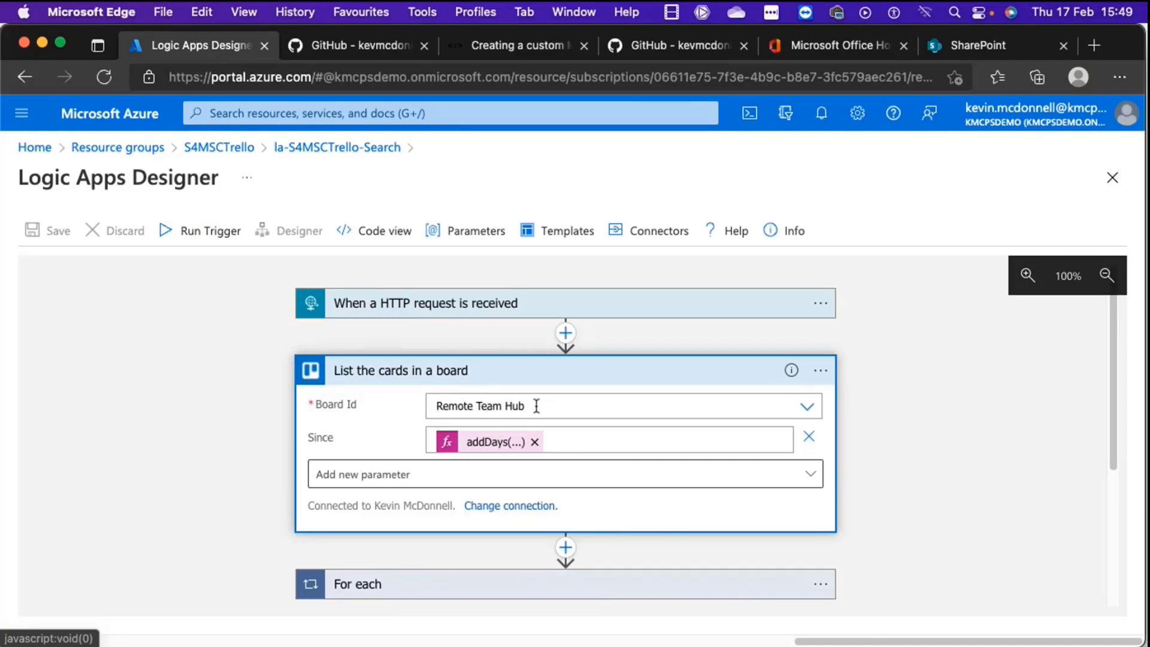
- Inspect the addDays expression behind the Since parameter of the "List the cards in a board" action, and collapse the action
{"action": "left_click", "coordinate": [491, 443]}
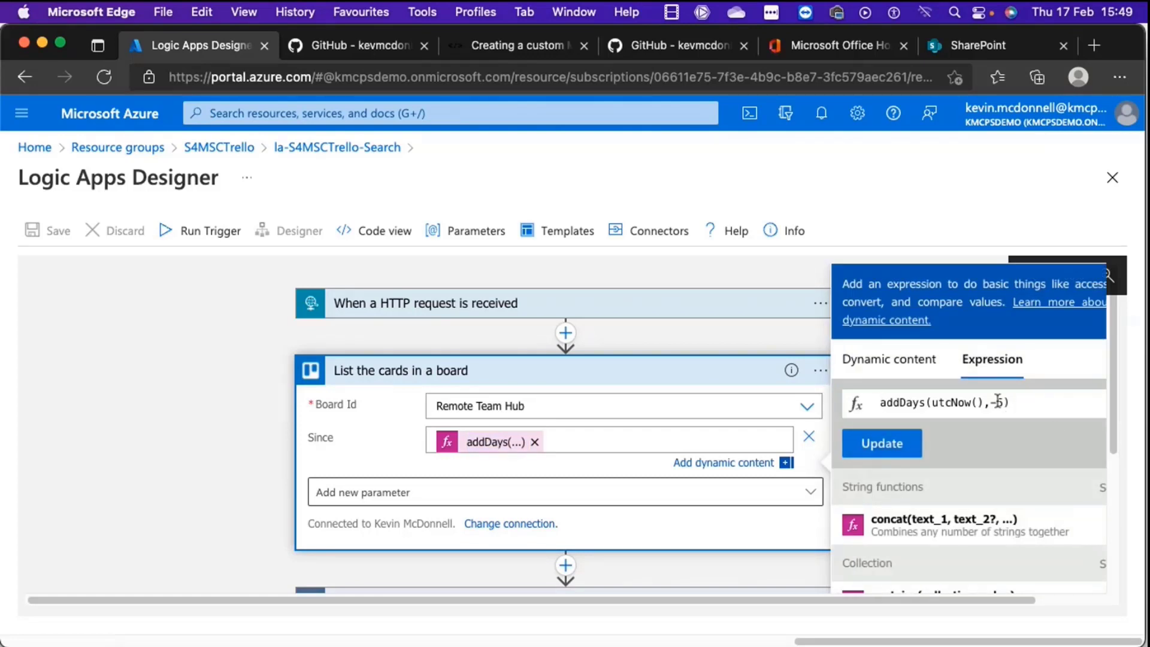
{"action": "left_click", "coordinate": [410, 374]}
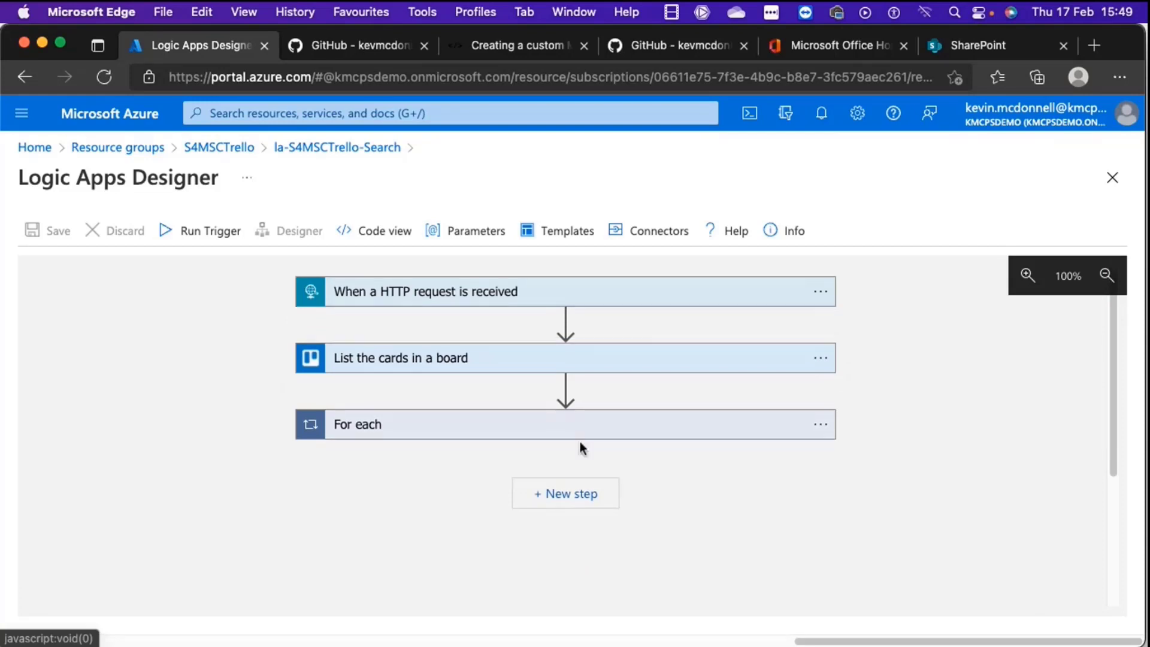
- Expand the For each loop and its HTTP action, and examine the request's method and URI ending in the Card Id
{"action": "left_click", "coordinate": [549, 435]}
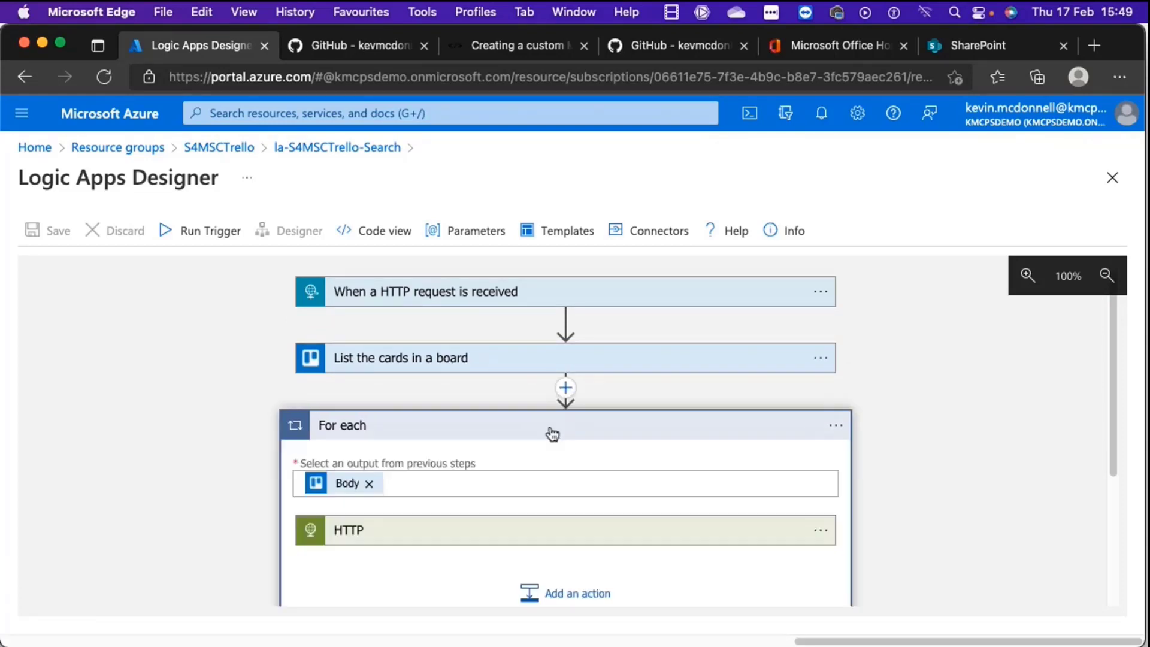
{"action": "left_click", "coordinate": [347, 530]}
{"action": "scroll", "coordinate": [518, 504], "scroll_direction": "down", "scroll_amount": 5}
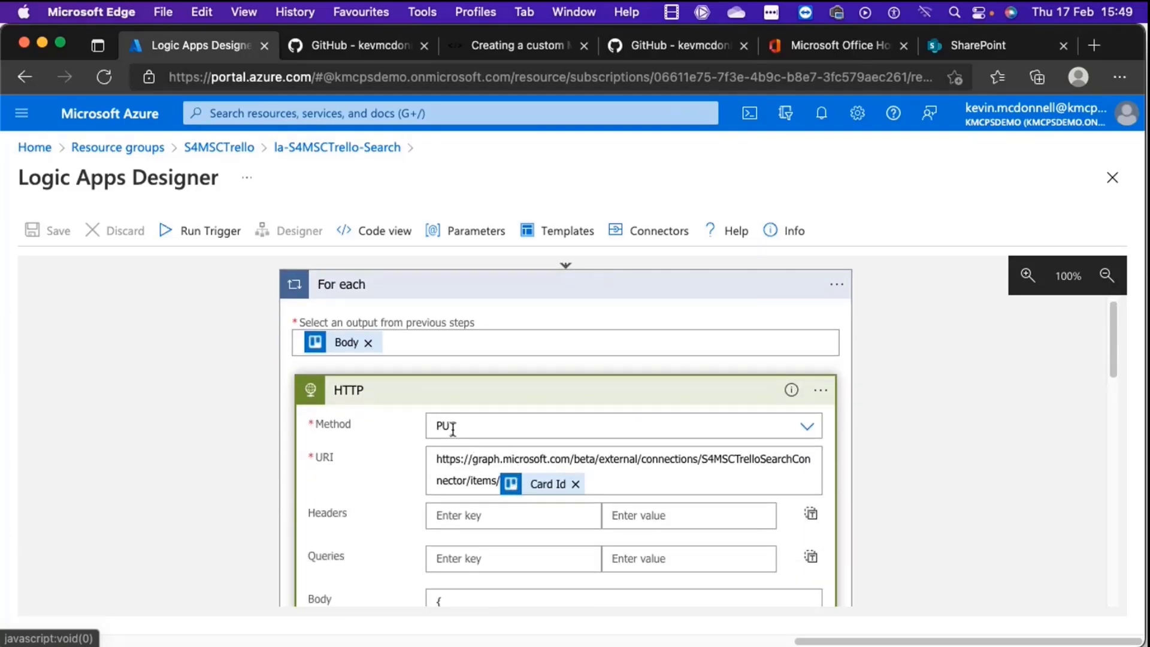
{"action": "triple_click", "coordinate": [439, 461]}
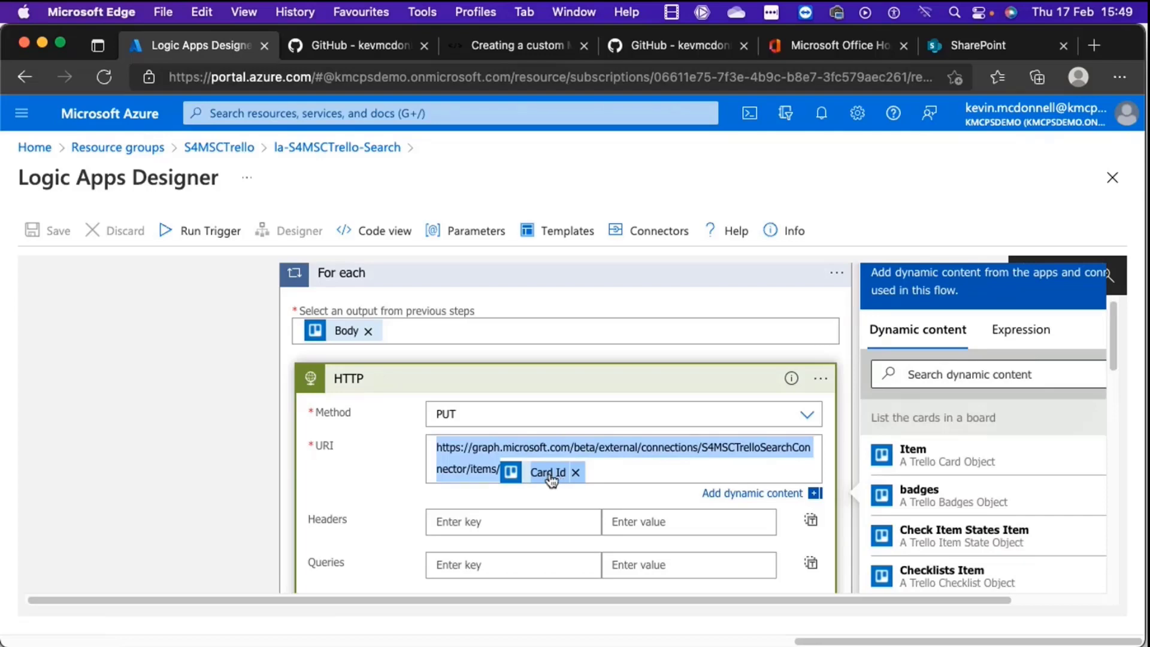
- Examine the acl block at the start of the HTTP action's body
{"action": "scroll", "coordinate": [547, 476], "scroll_direction": "down", "scroll_amount": 2}
{"action": "scroll", "coordinate": [547, 476], "scroll_direction": "down", "scroll_amount": 3}
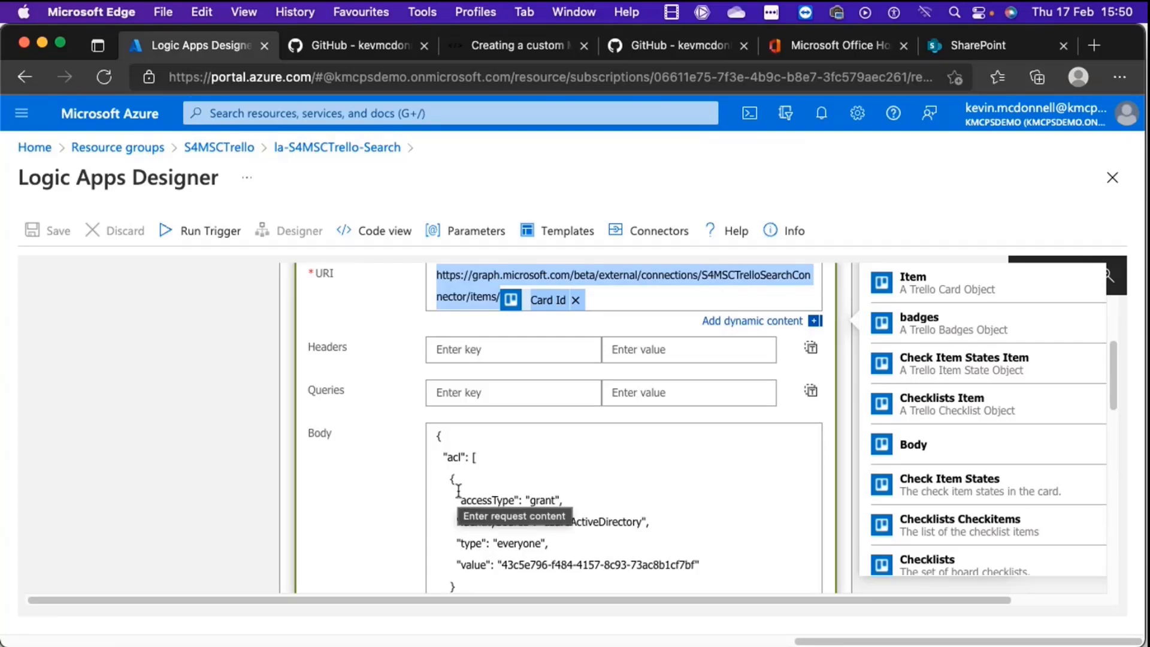
{"action": "scroll", "coordinate": [458, 491], "scroll_direction": "down", "scroll_amount": 1}
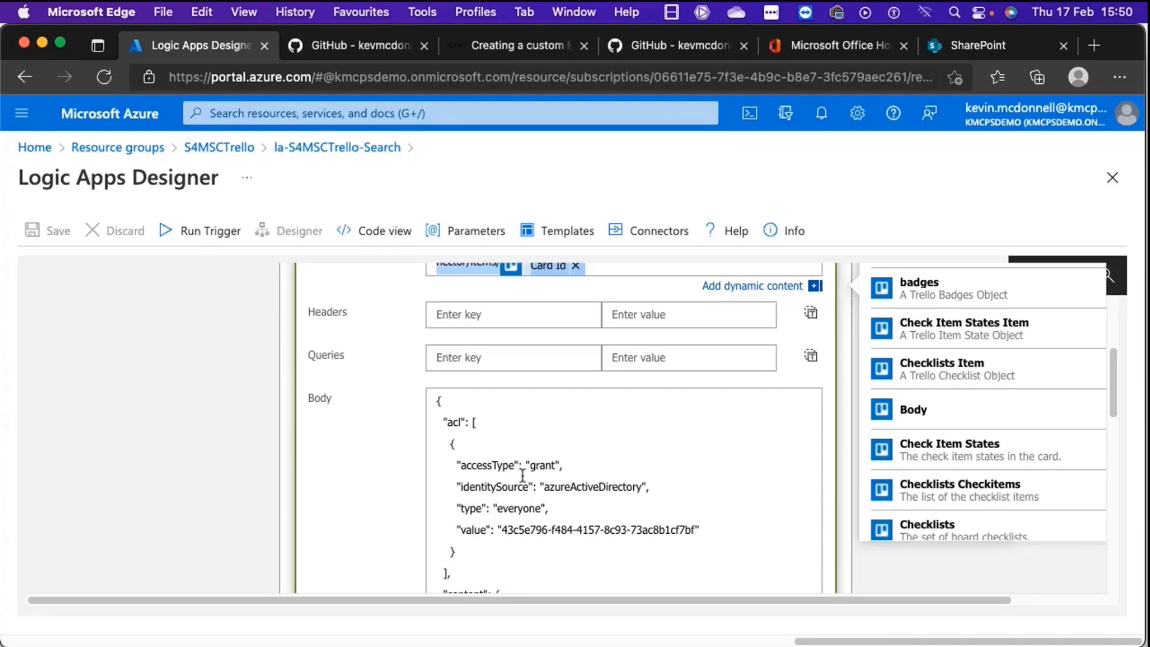
- Examine how the HTTP body's content and properties, from CardChecklistItems to DateLastActivity, are mapped to Trello card fields
{"action": "scroll", "coordinate": [533, 485], "scroll_direction": "down", "scroll_amount": 10}
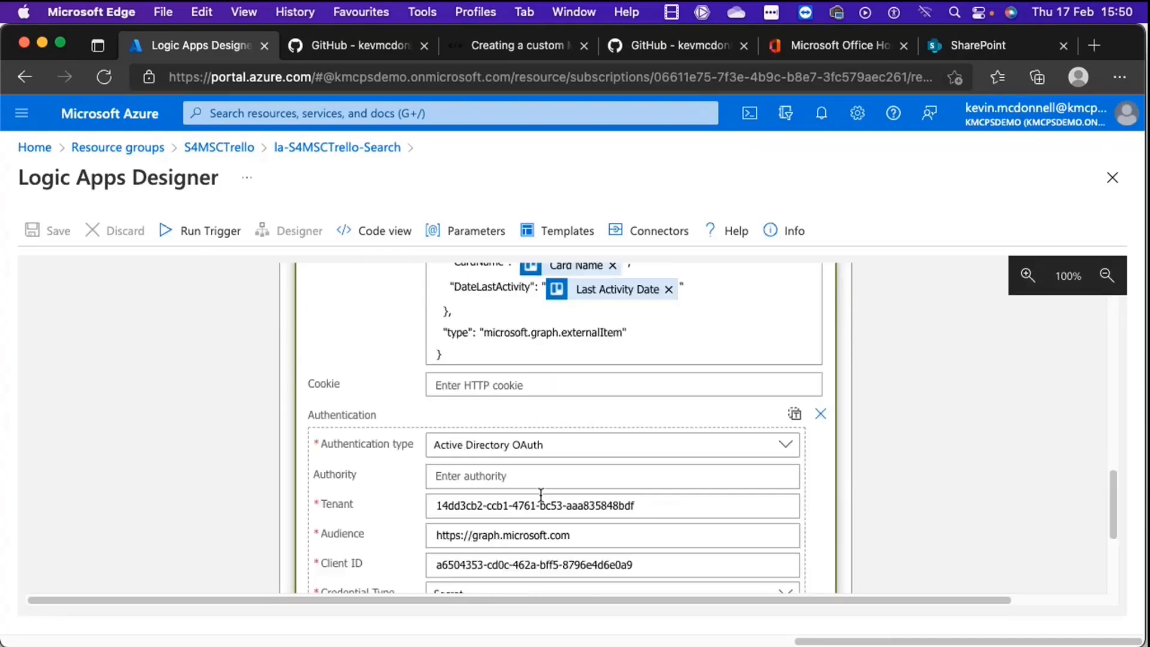
{"action": "scroll", "coordinate": [539, 488], "scroll_direction": "up", "scroll_amount": 4}
{"action": "scroll", "coordinate": [541, 496], "scroll_direction": "up", "scroll_amount": 4}
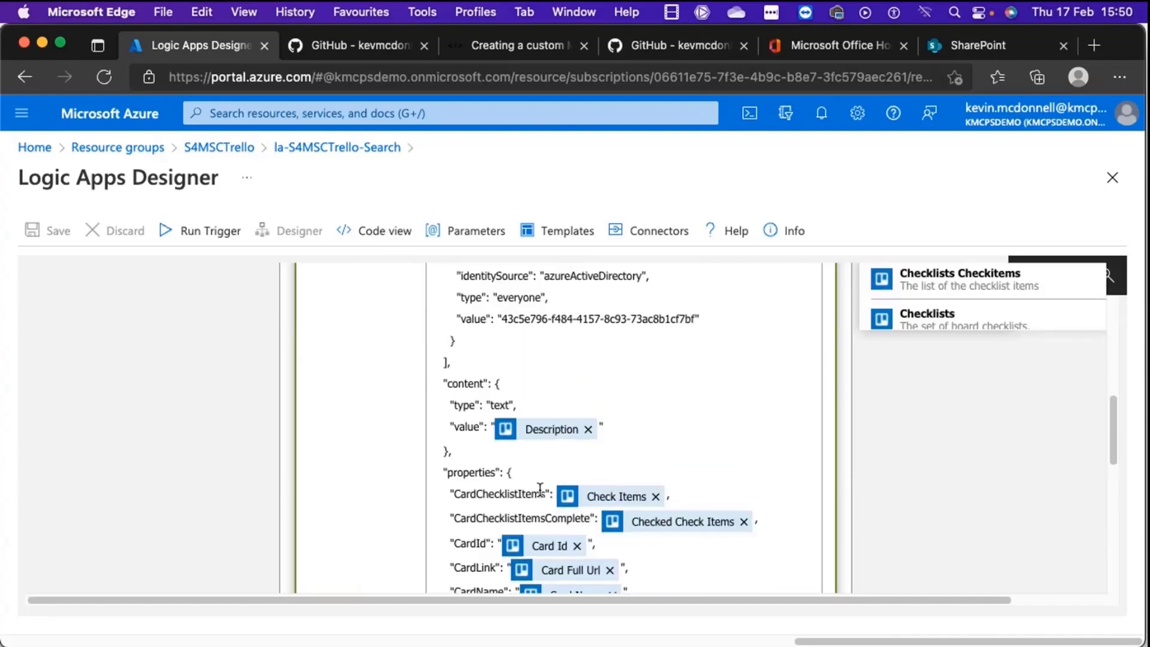
{"action": "scroll", "coordinate": [540, 489], "scroll_direction": "down", "scroll_amount": 1}
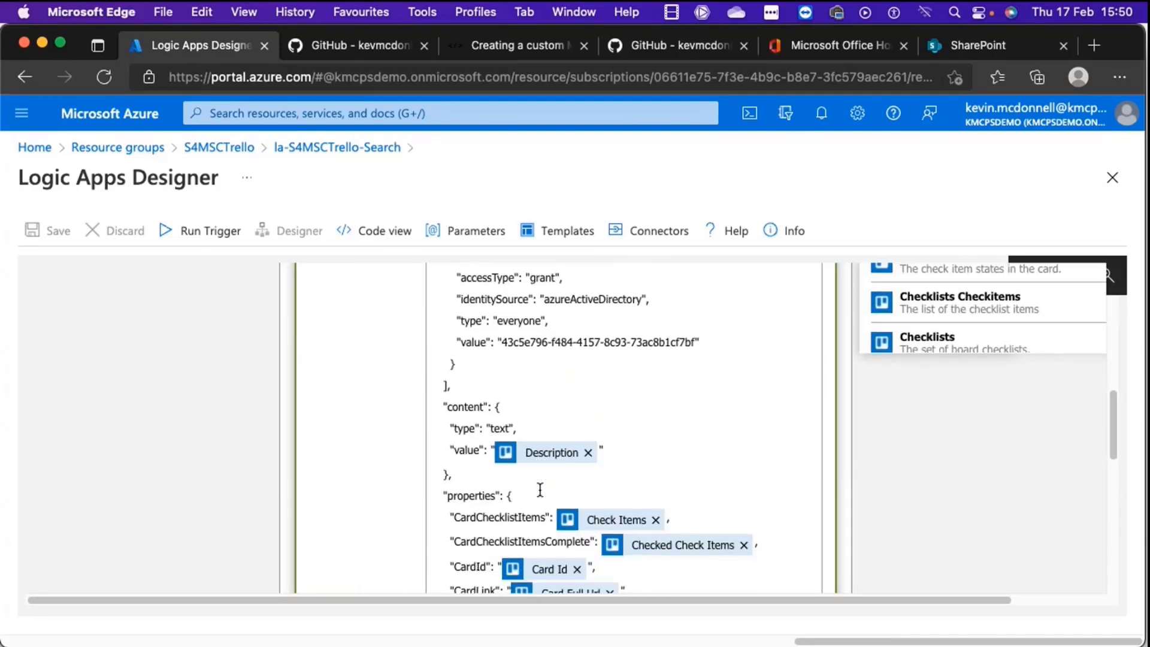
{"action": "scroll", "coordinate": [576, 473], "scroll_direction": "down", "scroll_amount": 2}
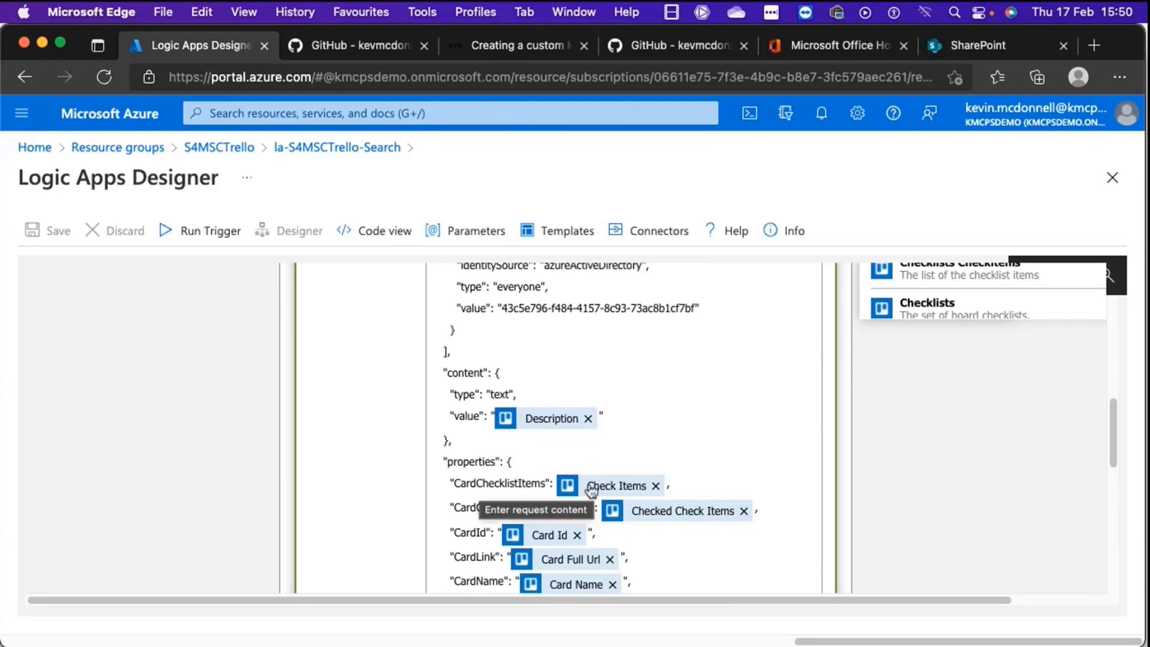
{"action": "mouse_move", "coordinate": [614, 490]}
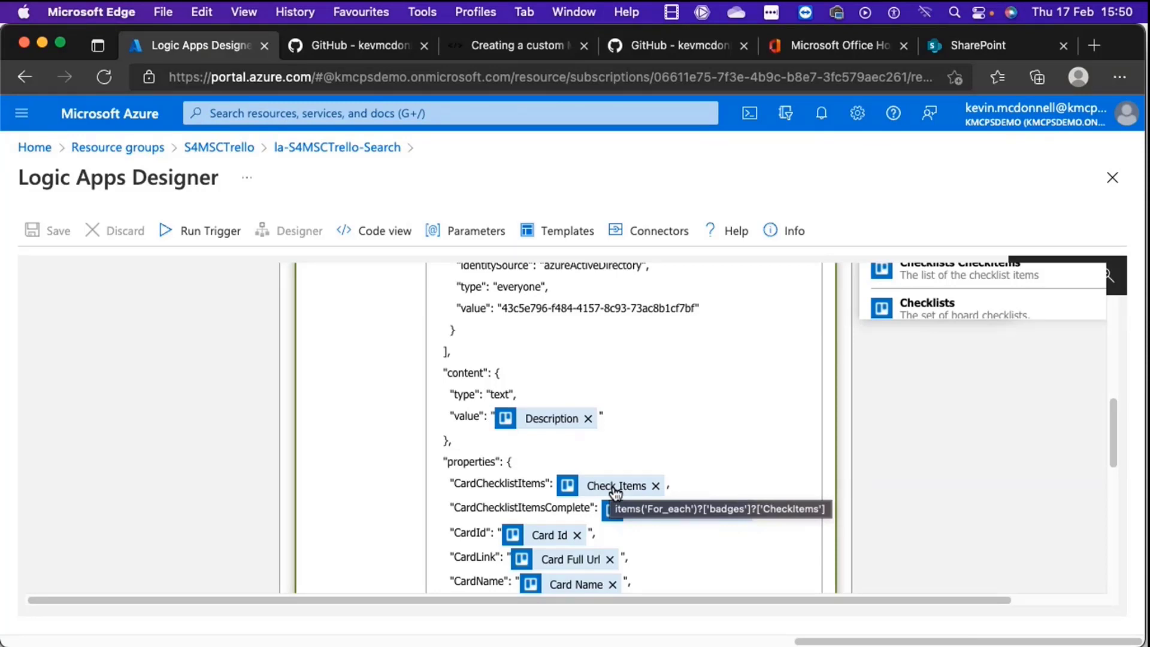
{"action": "scroll", "coordinate": [615, 491], "scroll_direction": "down", "scroll_amount": 2}
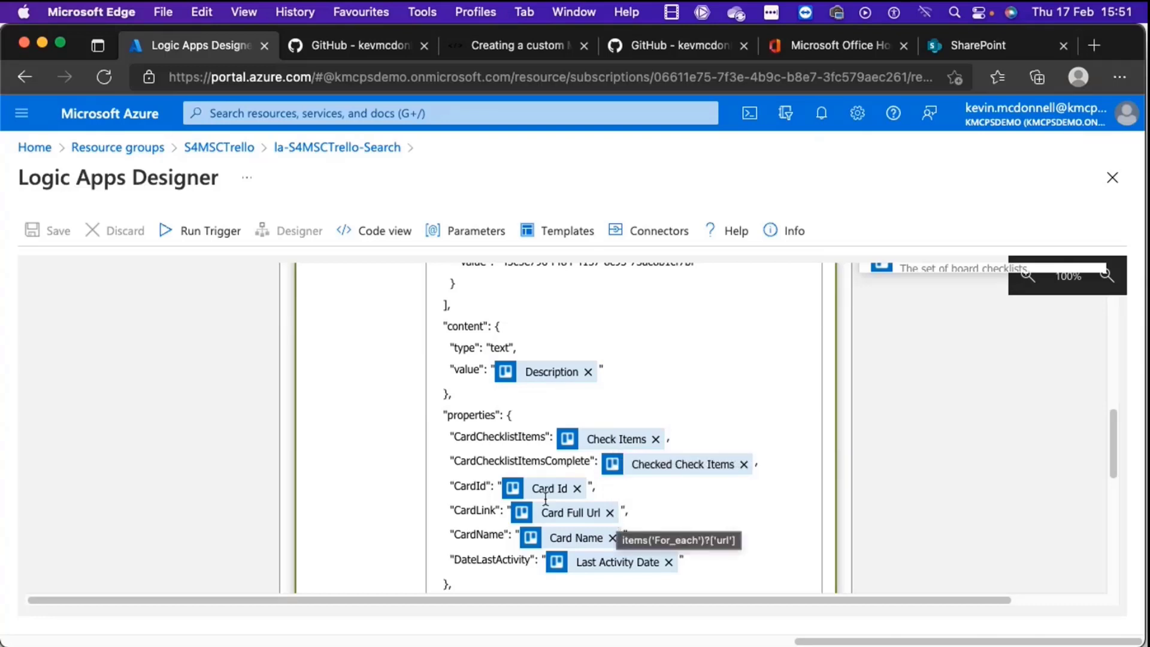
{"action": "scroll", "coordinate": [575, 503], "scroll_direction": "down", "scroll_amount": 1}
{"action": "scroll", "coordinate": [575, 538], "scroll_direction": "down", "scroll_amount": 1}
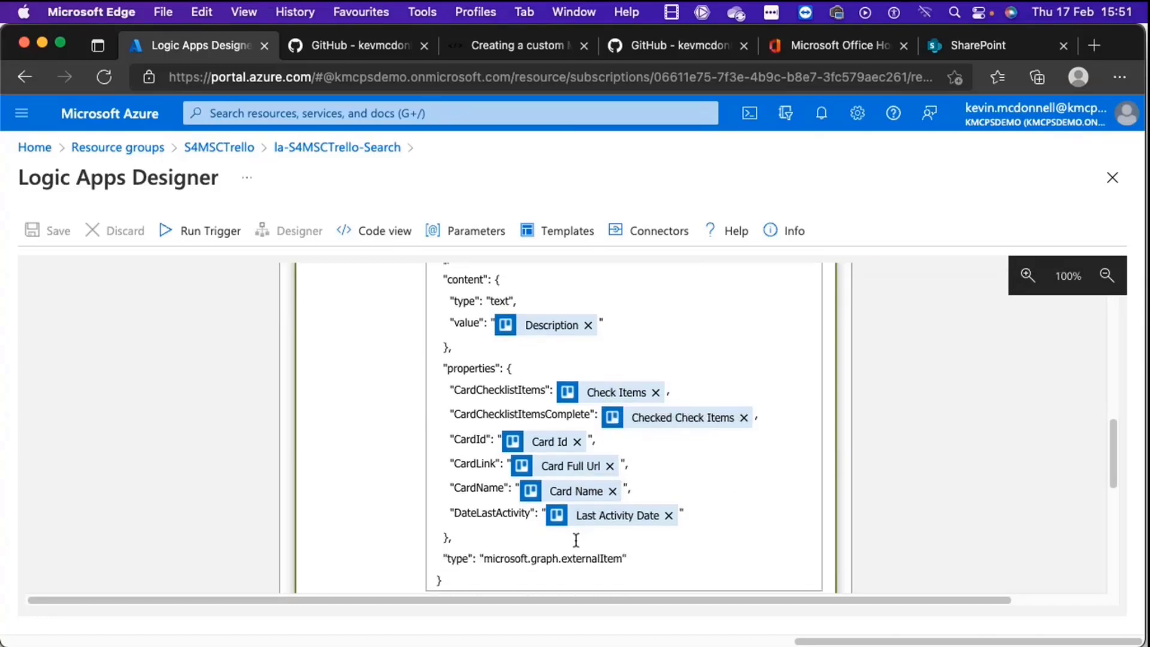
- Run the la-S4MSCTrello-Search logic app's trigger without a payload
{"action": "scroll", "coordinate": [575, 540], "scroll_direction": "up", "scroll_amount": 15}
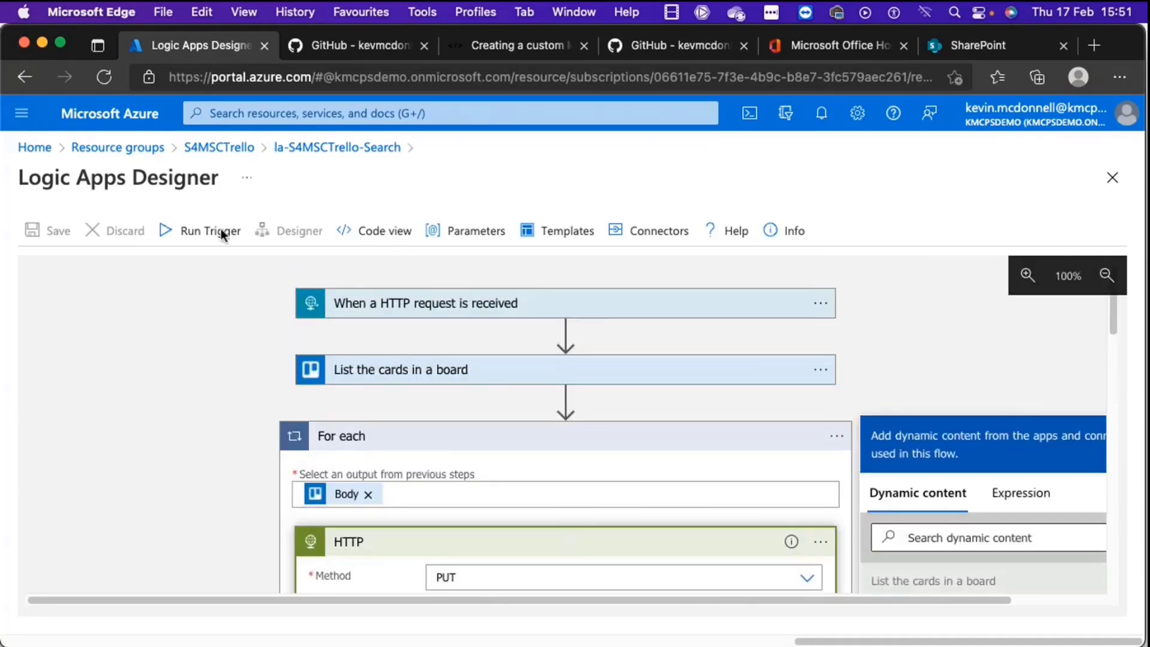
{"action": "left_click", "coordinate": [207, 233]}
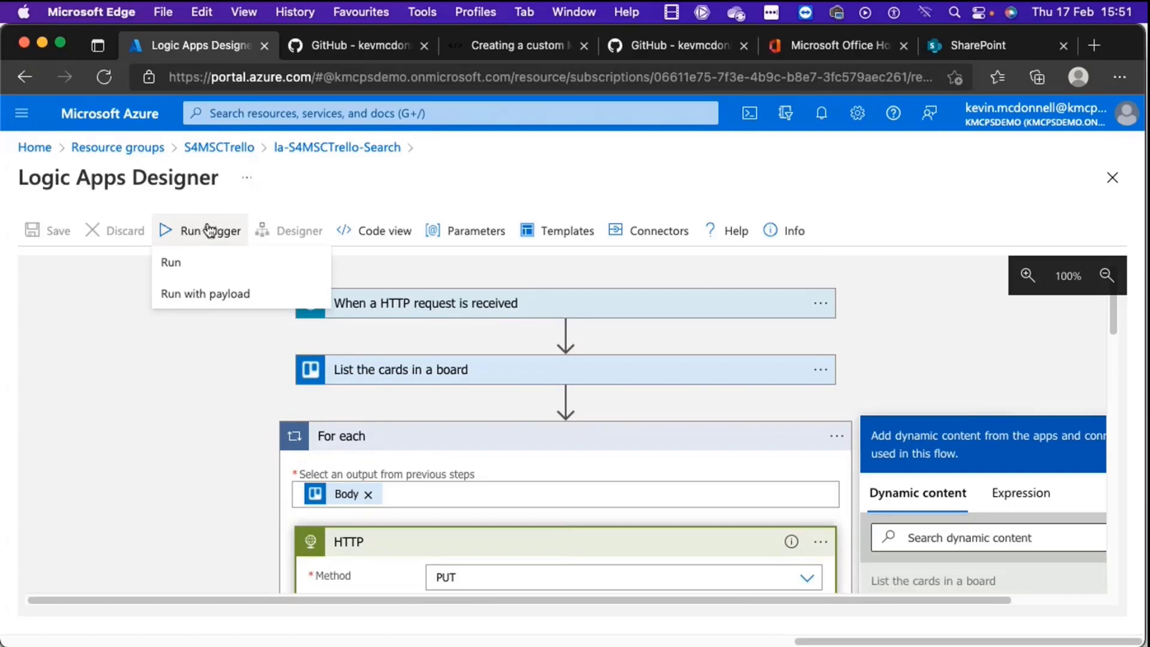
{"action": "left_click", "coordinate": [184, 259]}
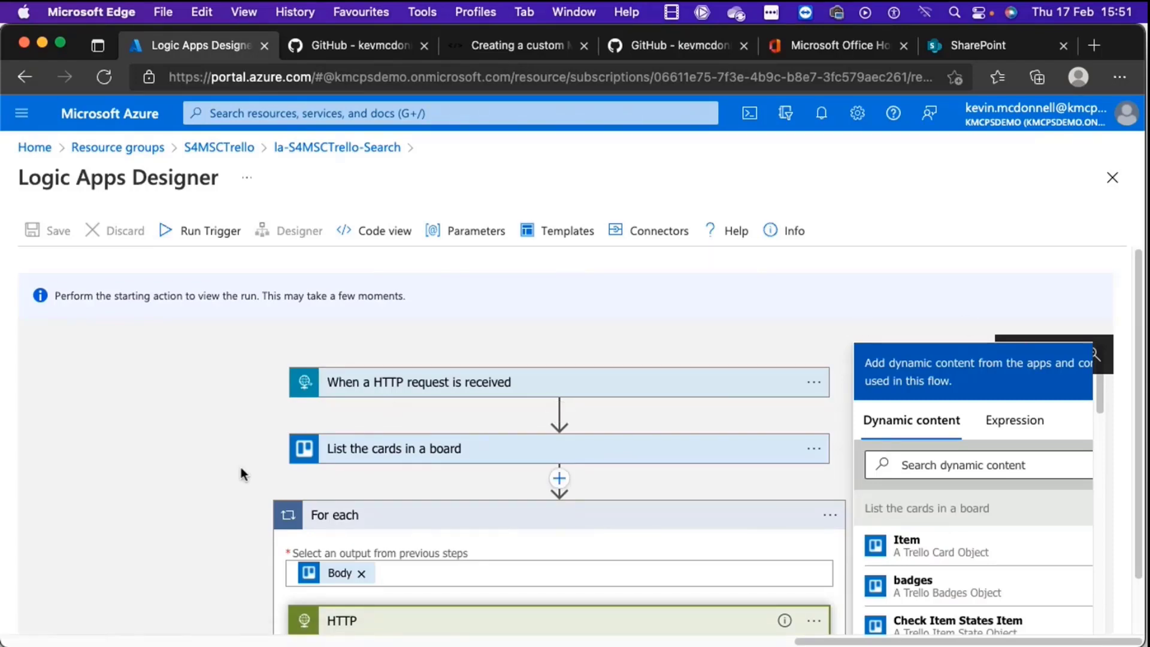
- Return to the la-S4MSCTrello-Search overview and open the succeeded run of 2/15/2022, 10:31 PM from its runs history
{"action": "left_click", "coordinate": [337, 148]}
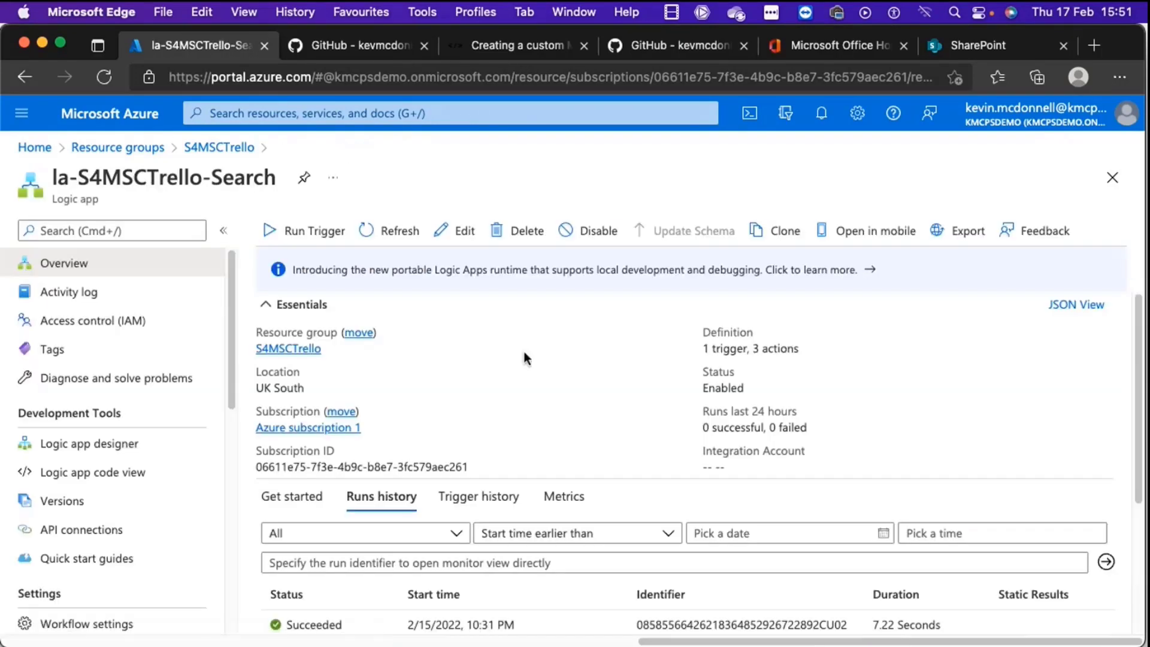
{"action": "left_click", "coordinate": [303, 602]}
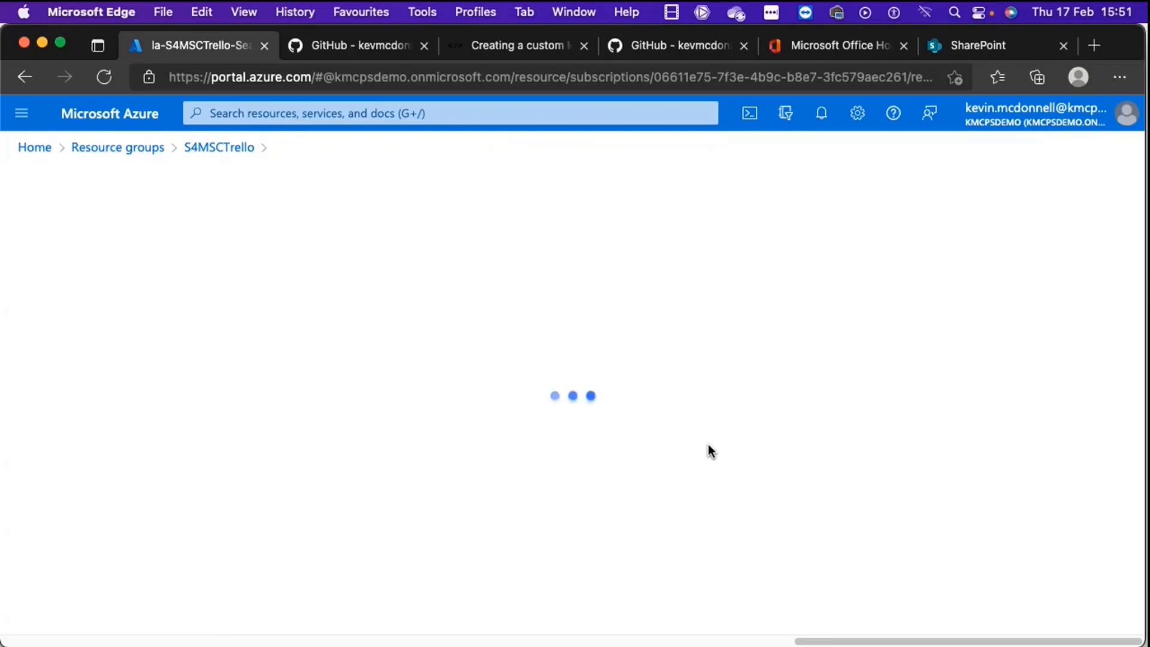
- Switch to Office 365, open the Microsoft 365 admin center and go to its Search & intelligence settings
{"action": "left_click", "coordinate": [847, 46]}
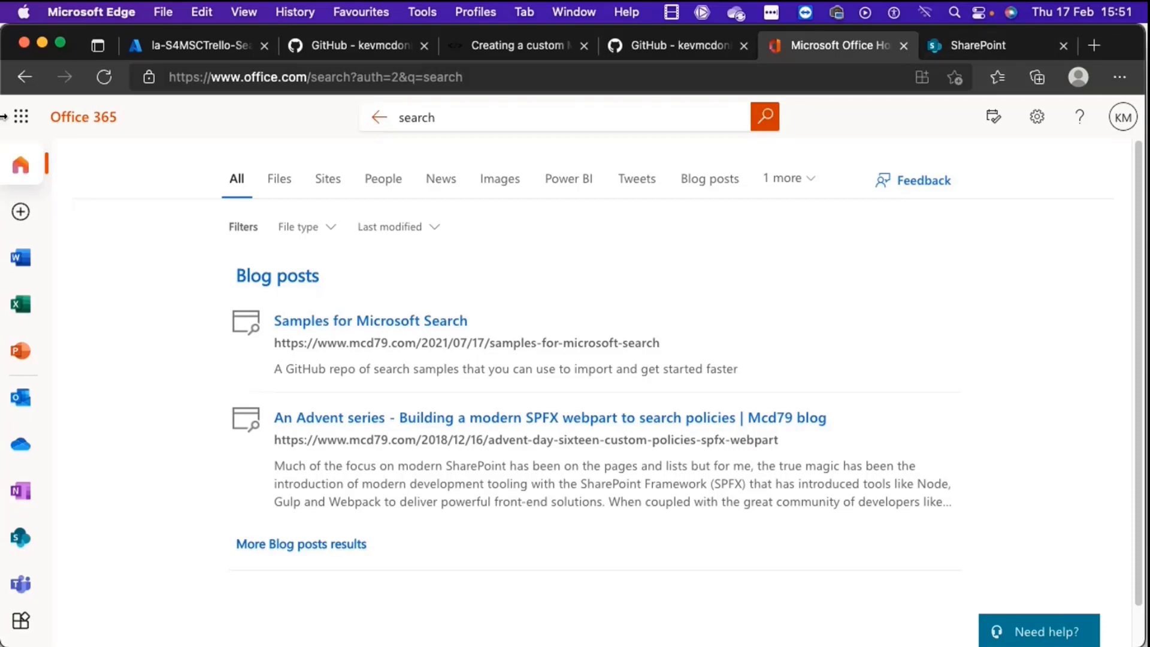
{"action": "left_click", "coordinate": [22, 117]}
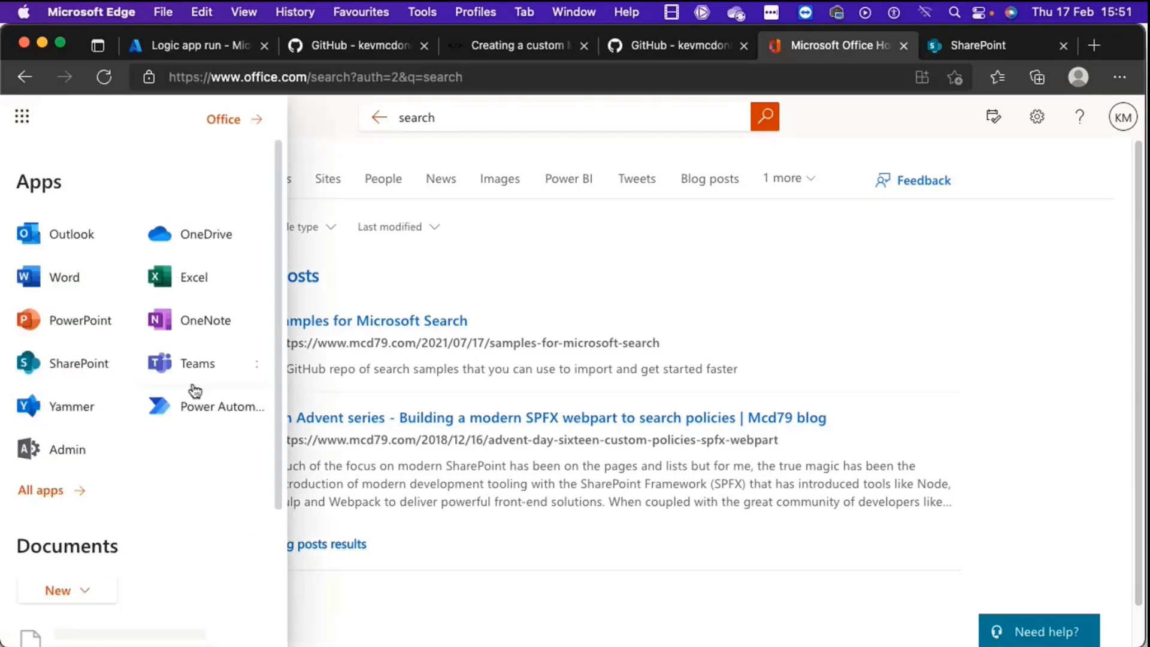
{"action": "left_click", "coordinate": [64, 454]}
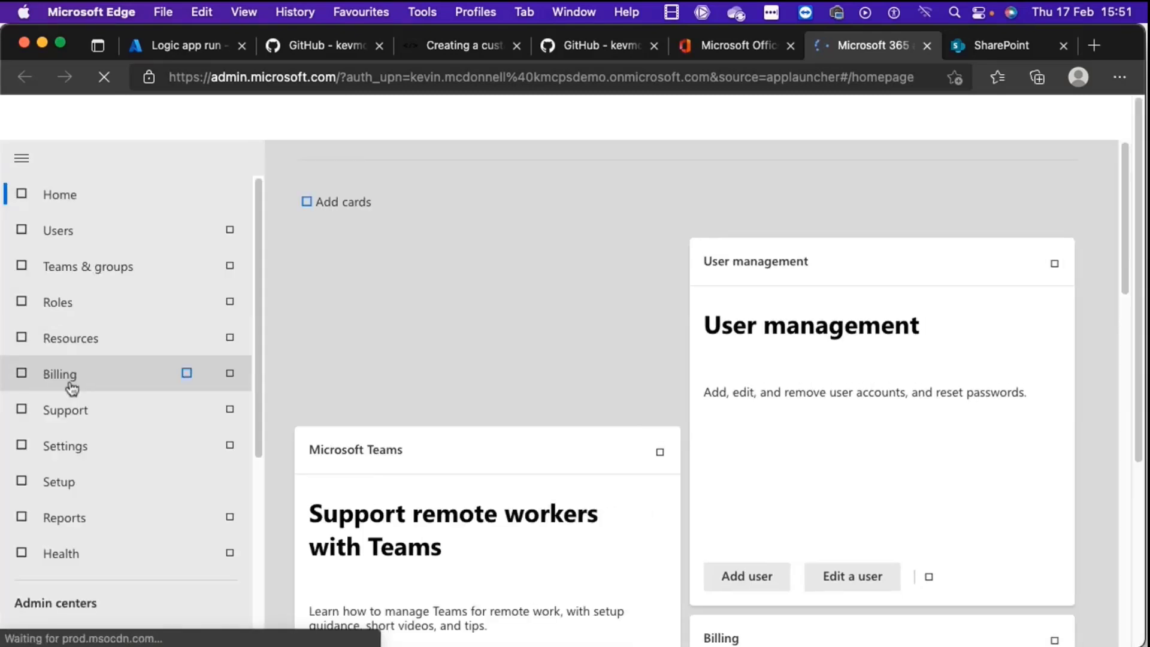
{"action": "left_click", "coordinate": [78, 446]}
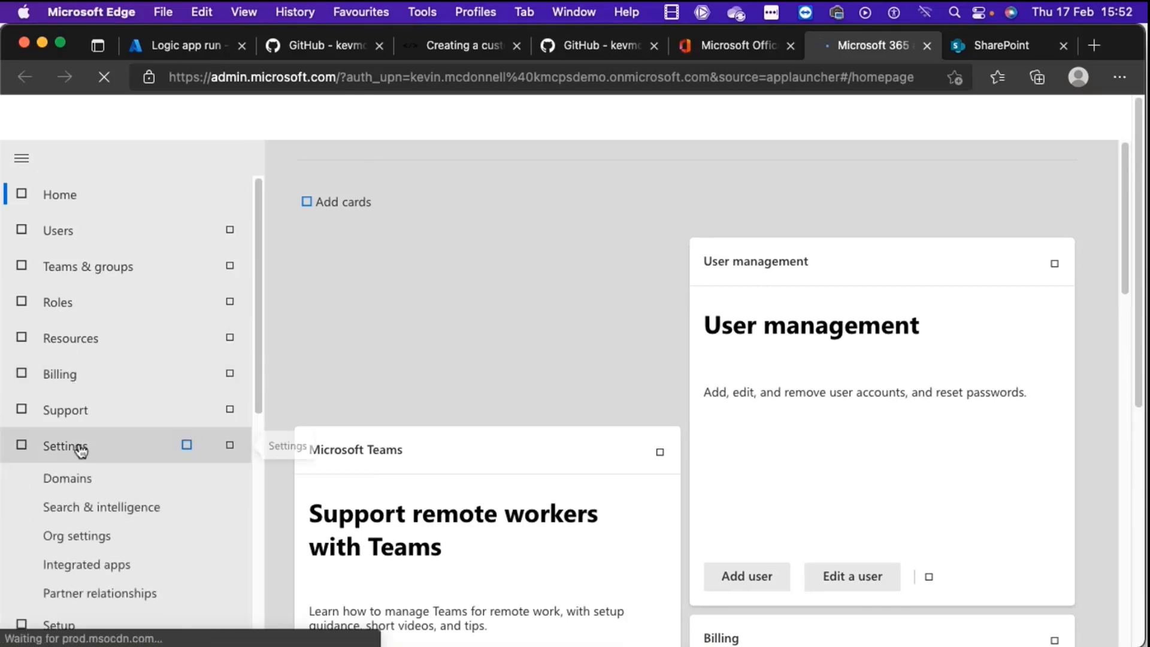
{"action": "left_click", "coordinate": [88, 512]}
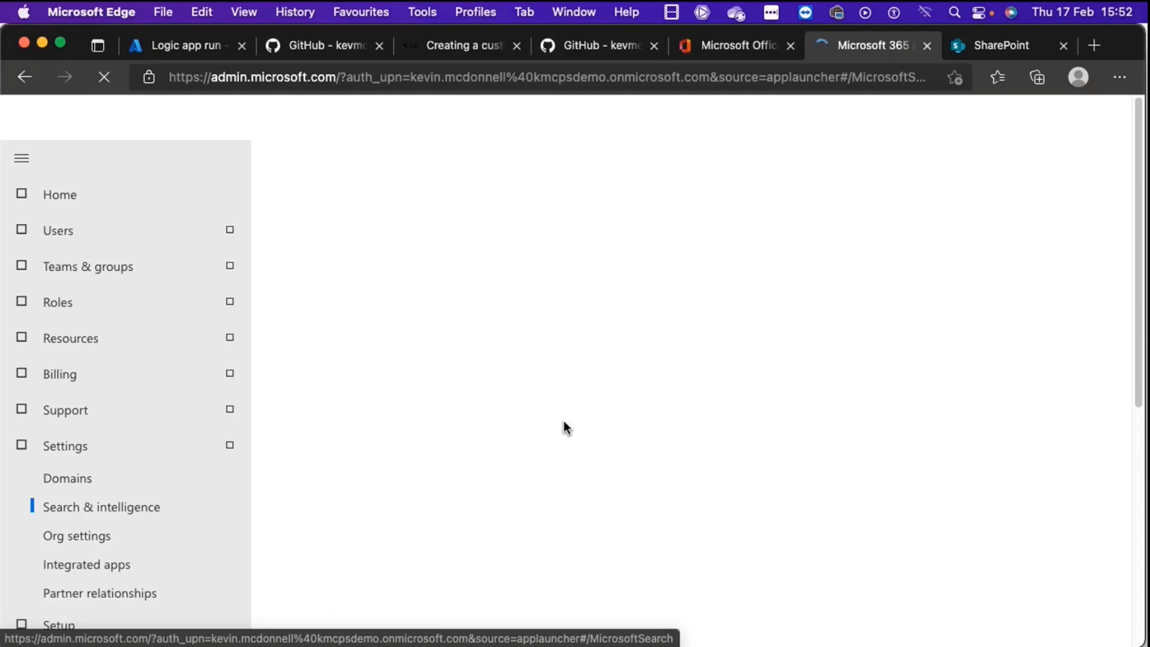
- Return to the logic app run in the Azure portal and expand "List the cards in a board" to its output body
{"action": "left_click", "coordinate": [185, 45]}
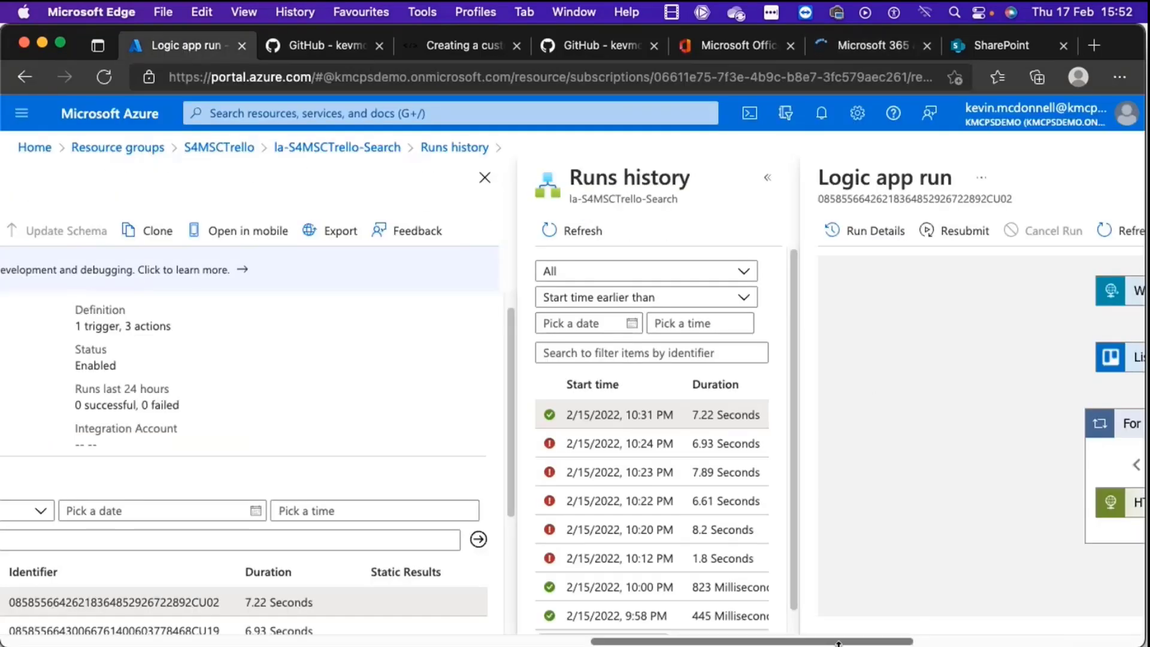
{"action": "left_click_drag", "start_coordinate": [841, 644], "coordinate": [1072, 624]}
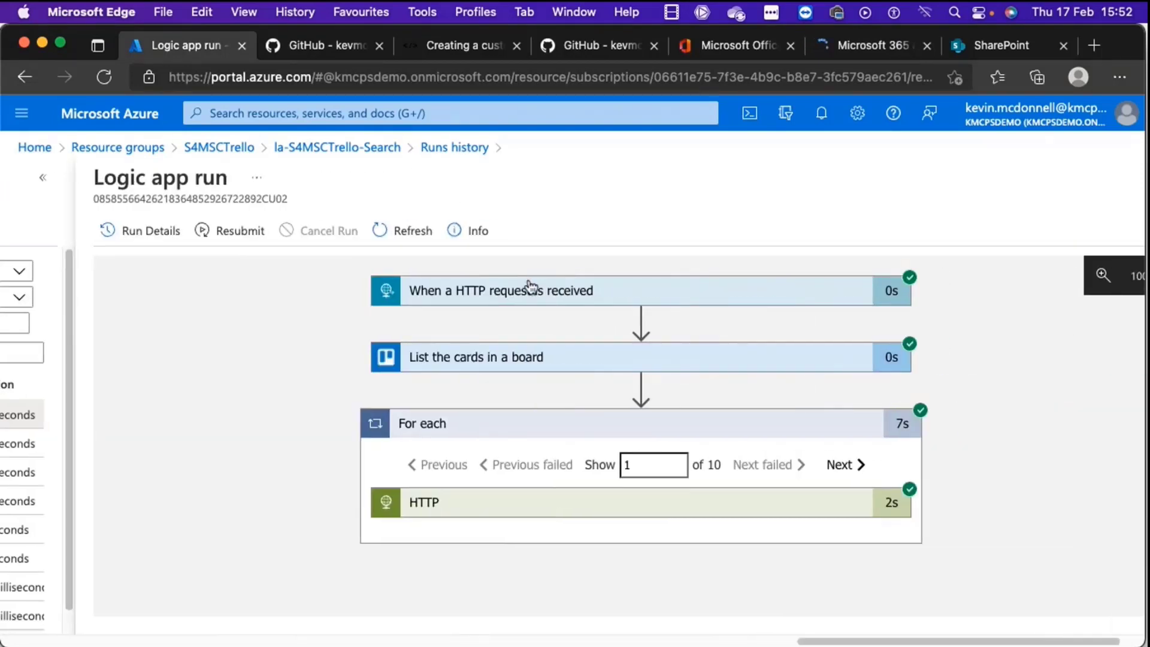
{"action": "left_click", "coordinate": [576, 363]}
{"action": "scroll", "coordinate": [619, 416], "scroll_direction": "down", "scroll_amount": 10}
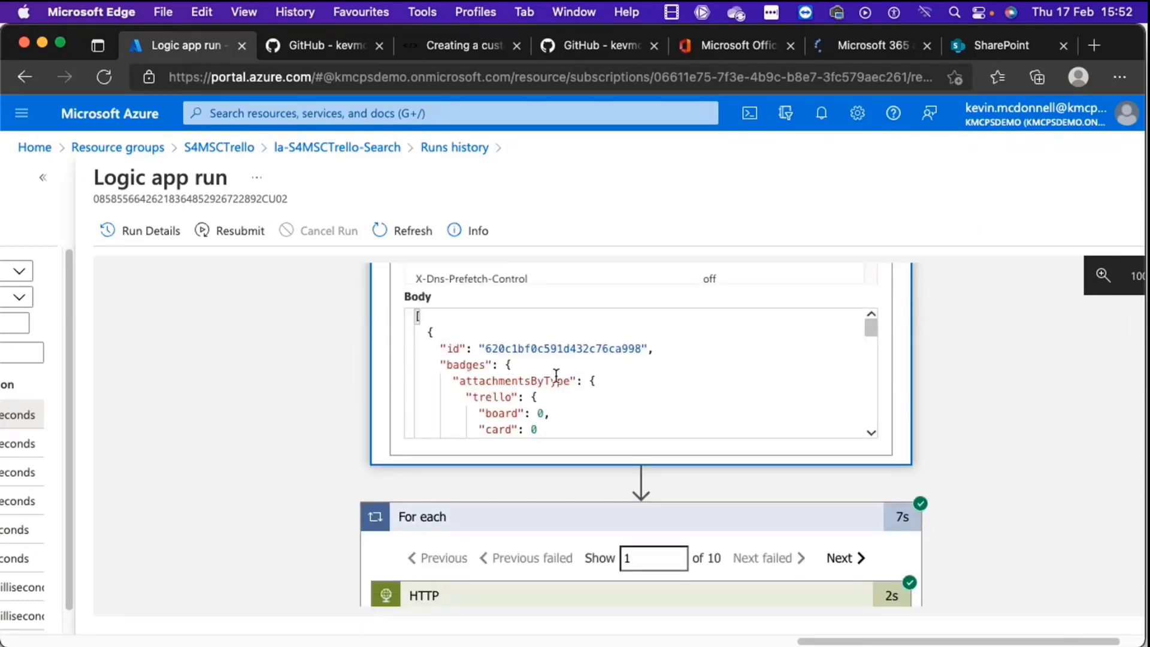
- Examine the first card's badge fields in the output body, including checkItems, checkItemsChecked and description
{"action": "scroll", "coordinate": [532, 396], "scroll_direction": "down", "scroll_amount": 3}
{"action": "scroll", "coordinate": [532, 395], "scroll_direction": "down", "scroll_amount": 5}
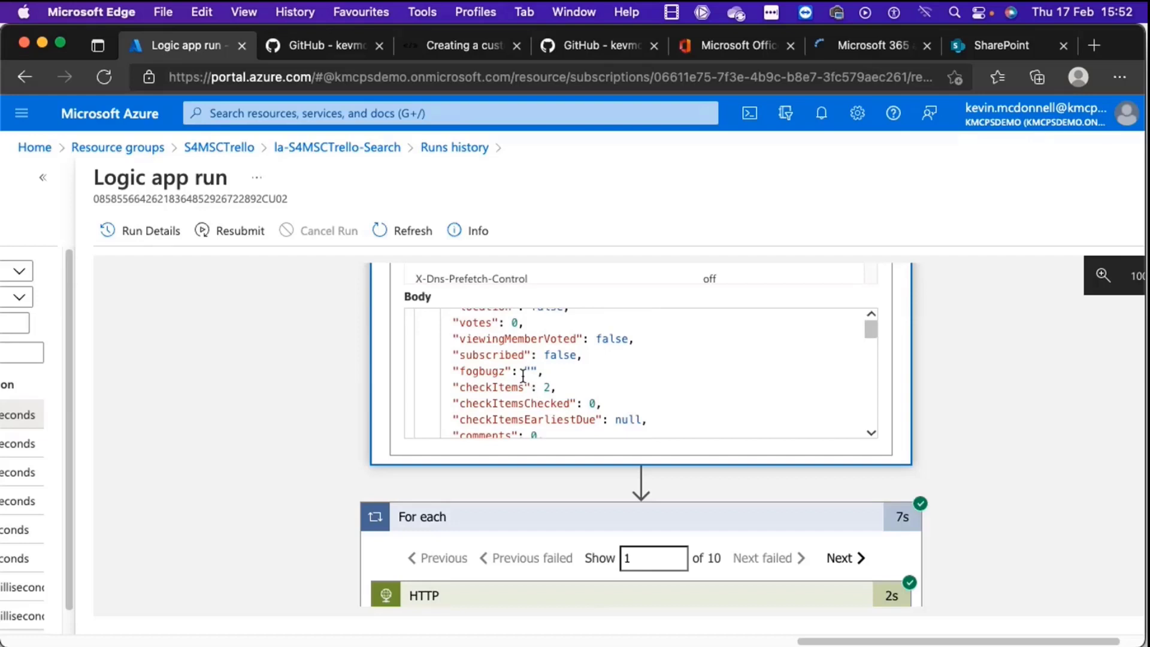
{"action": "double_click", "coordinate": [499, 339]}
{"action": "scroll", "coordinate": [539, 384], "scroll_direction": "down", "scroll_amount": 4}
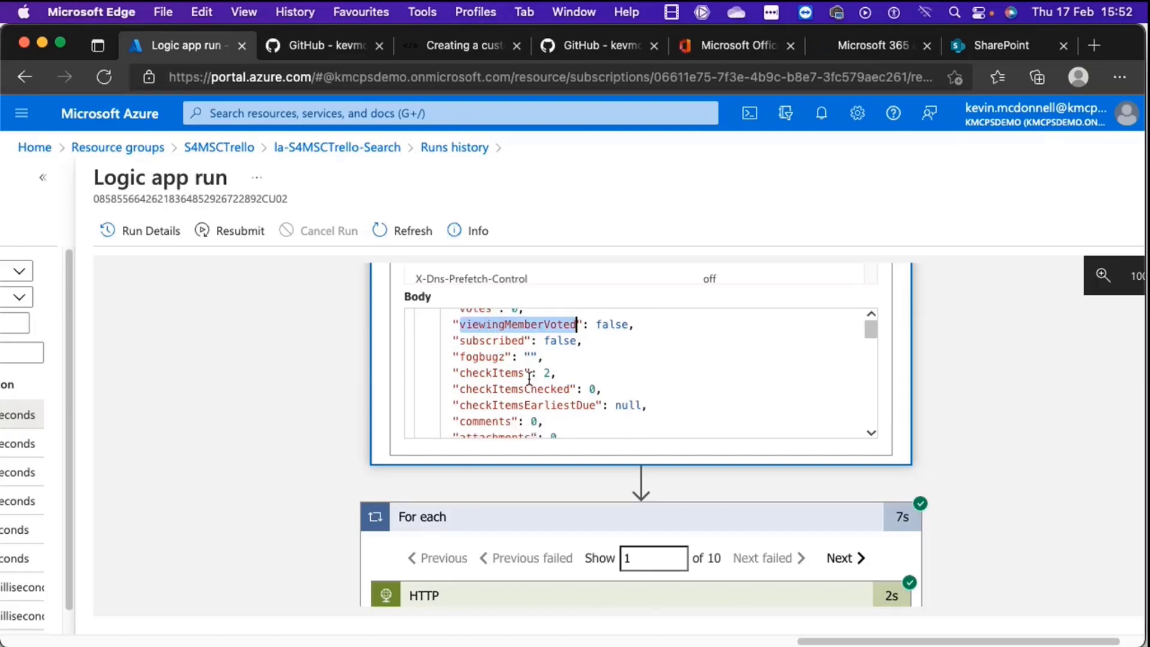
{"action": "scroll", "coordinate": [543, 387], "scroll_direction": "down", "scroll_amount": 1}
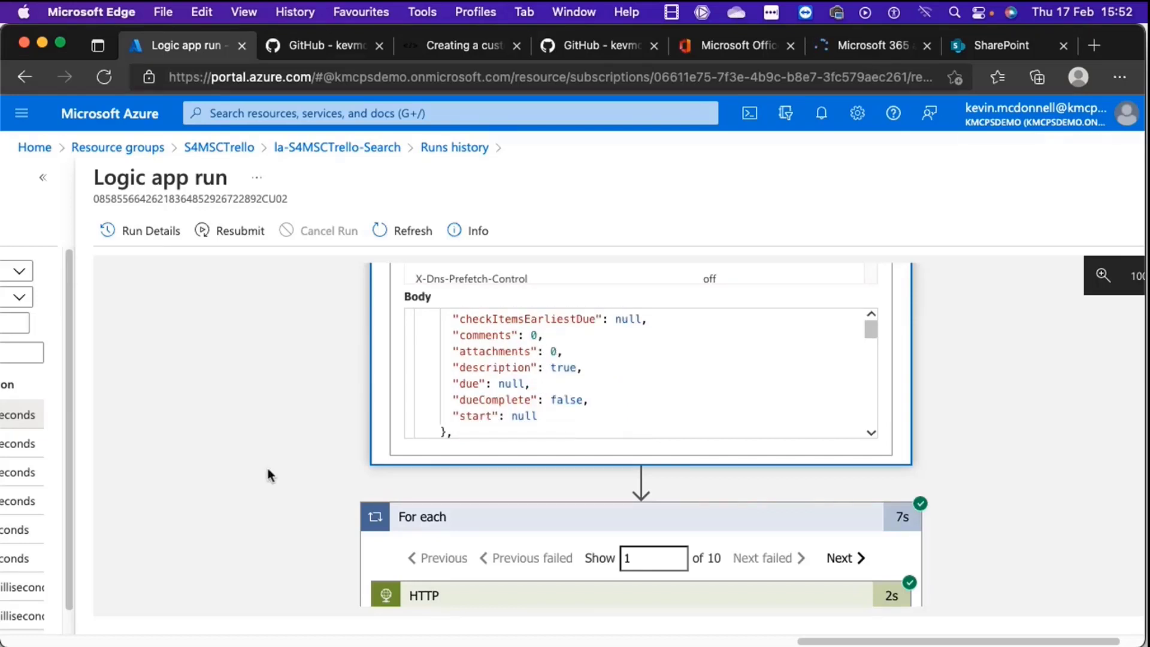
{"action": "scroll", "coordinate": [269, 466], "scroll_direction": "down", "scroll_amount": 2}
{"action": "scroll", "coordinate": [272, 466], "scroll_direction": "up", "scroll_amount": 2}
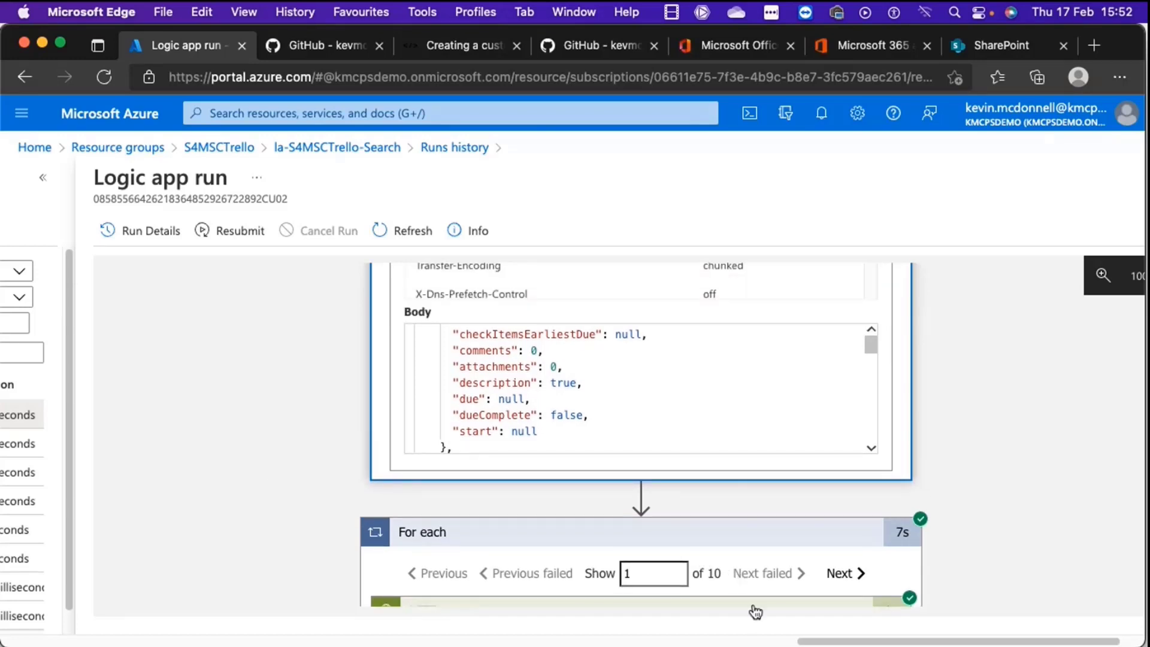
- Expand the HTTP action in the run's For each loop and examine the content and checklist properties in its input body
{"action": "scroll", "coordinate": [967, 473], "scroll_direction": "down", "scroll_amount": 7}
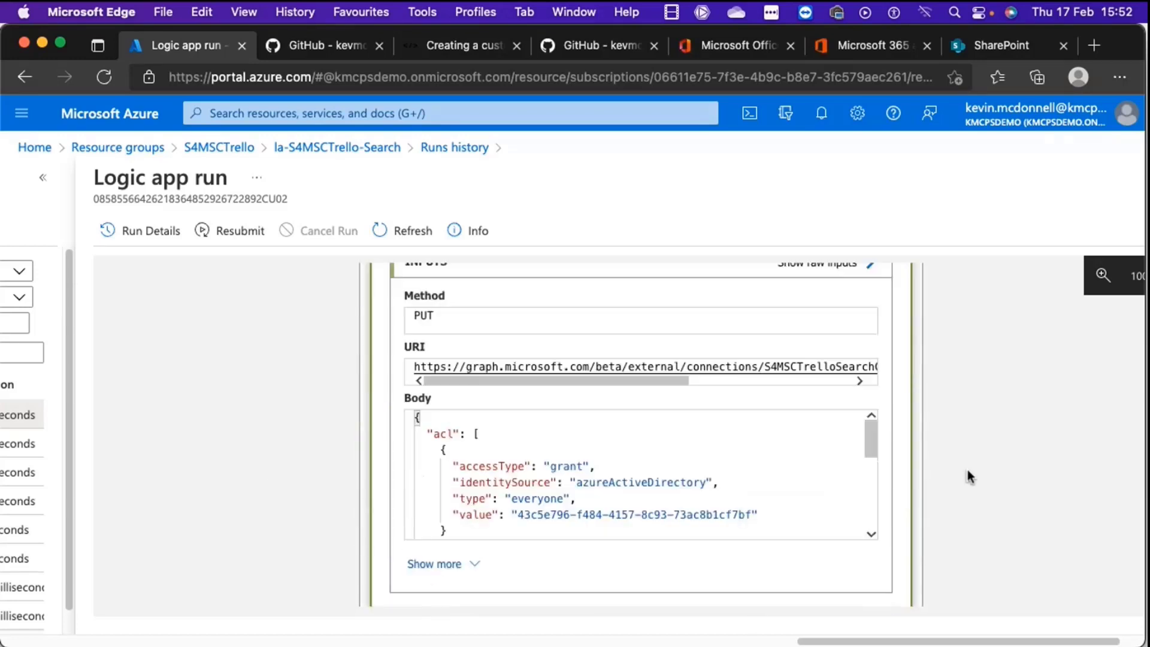
{"action": "scroll", "coordinate": [832, 485], "scroll_direction": "down", "scroll_amount": 3}
{"action": "scroll", "coordinate": [534, 462], "scroll_direction": "down", "scroll_amount": 3}
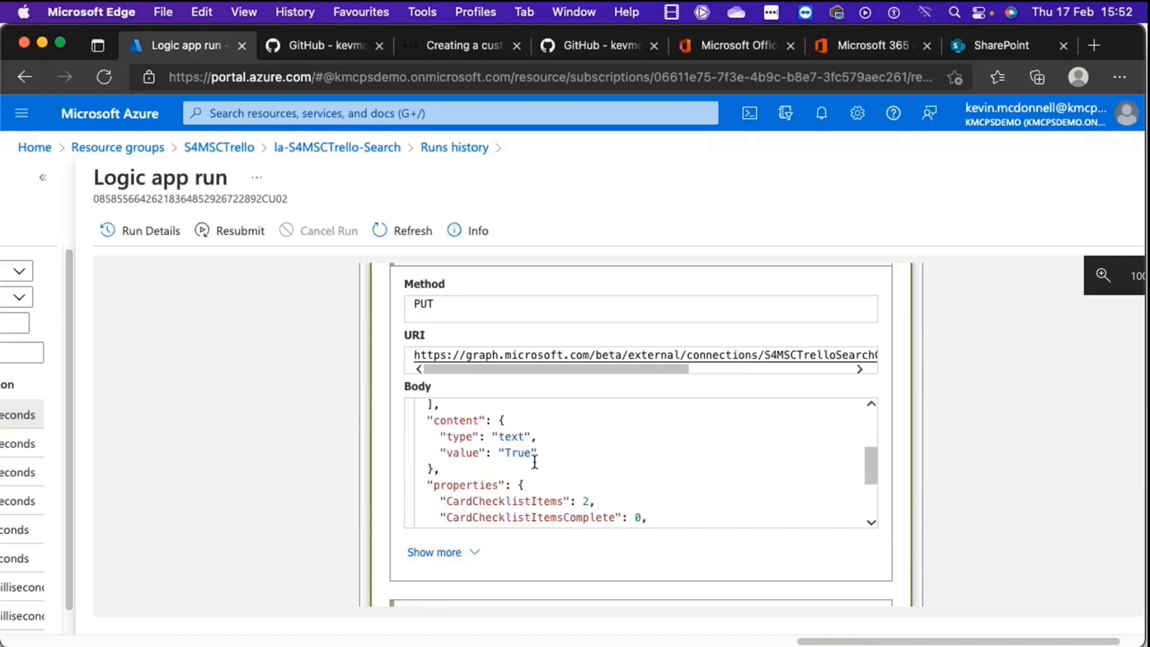
{"action": "scroll", "coordinate": [535, 461], "scroll_direction": "down", "scroll_amount": 3}
{"action": "scroll", "coordinate": [623, 471], "scroll_direction": "up", "scroll_amount": 3}
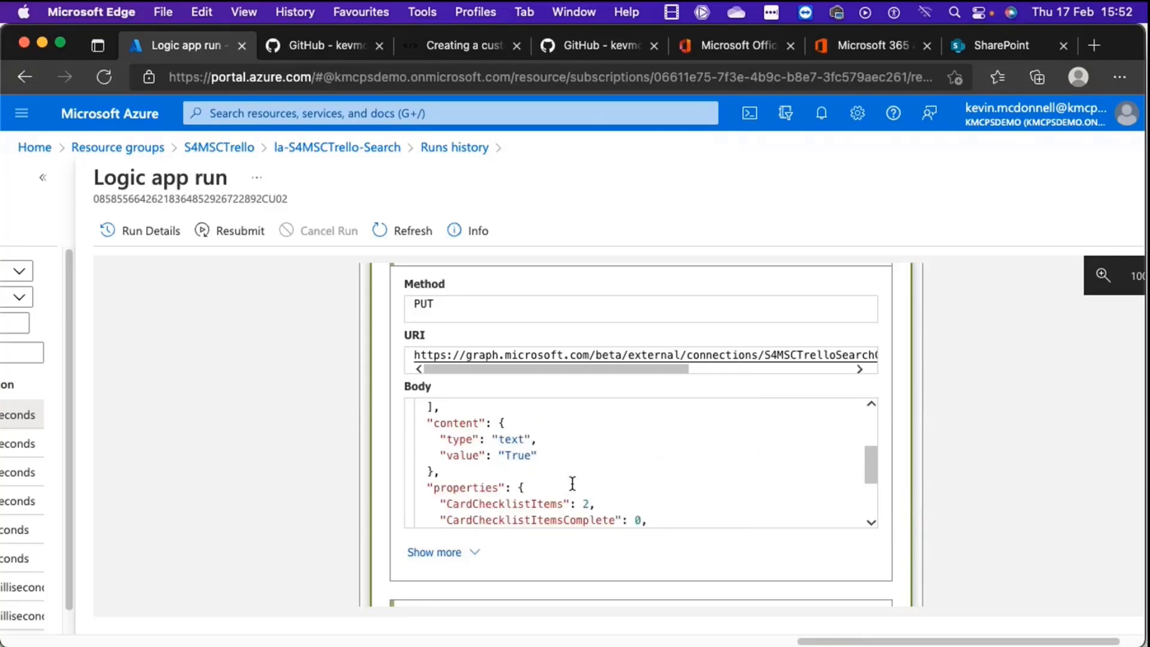
{"action": "scroll", "coordinate": [581, 479], "scroll_direction": "down", "scroll_amount": 2}
{"action": "scroll", "coordinate": [585, 477], "scroll_direction": "up", "scroll_amount": 5}
{"action": "scroll", "coordinate": [587, 479], "scroll_direction": "down", "scroll_amount": 3}
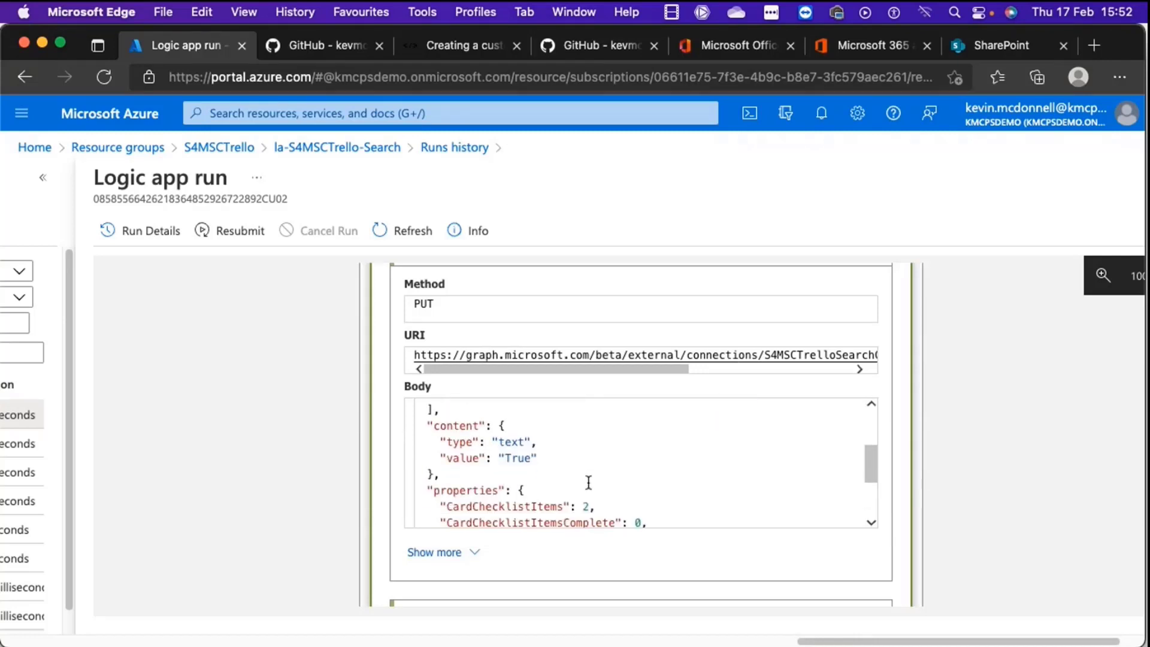
- Check the remaining card properties in the HTTP input body and review the Search & intelligence data sources in the Microsoft 365 admin center
{"action": "scroll", "coordinate": [588, 482], "scroll_direction": "down", "scroll_amount": 4}
{"action": "scroll", "coordinate": [591, 479], "scroll_direction": "up", "scroll_amount": 2}
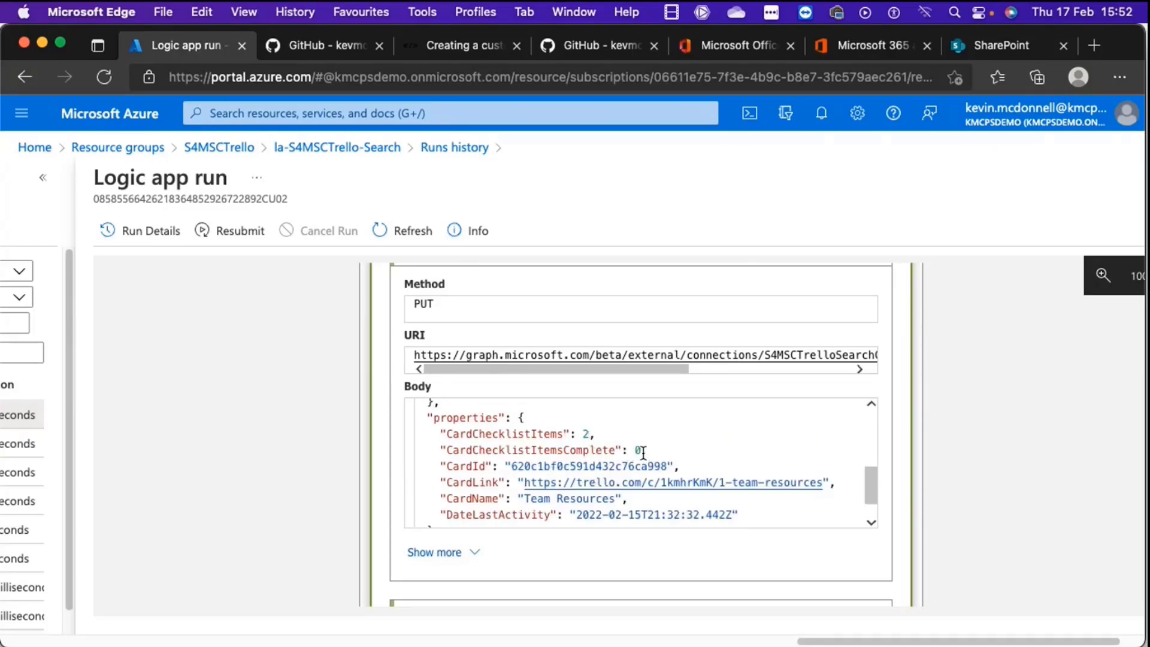
{"action": "left_click", "coordinate": [860, 45]}
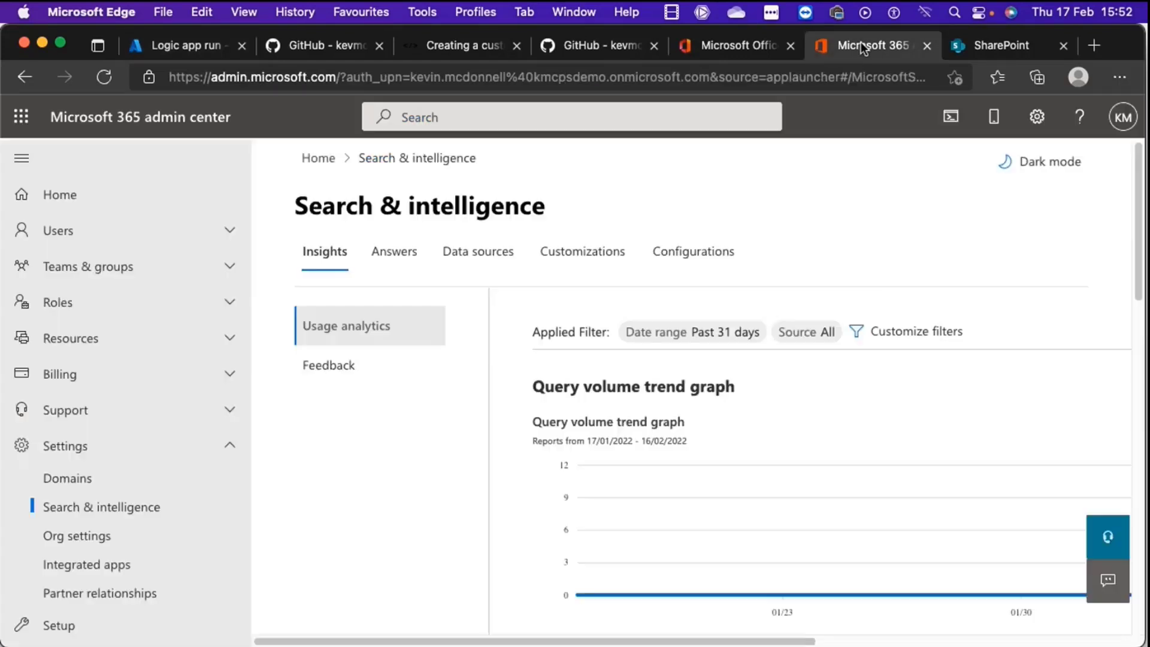
{"action": "left_click", "coordinate": [482, 257]}
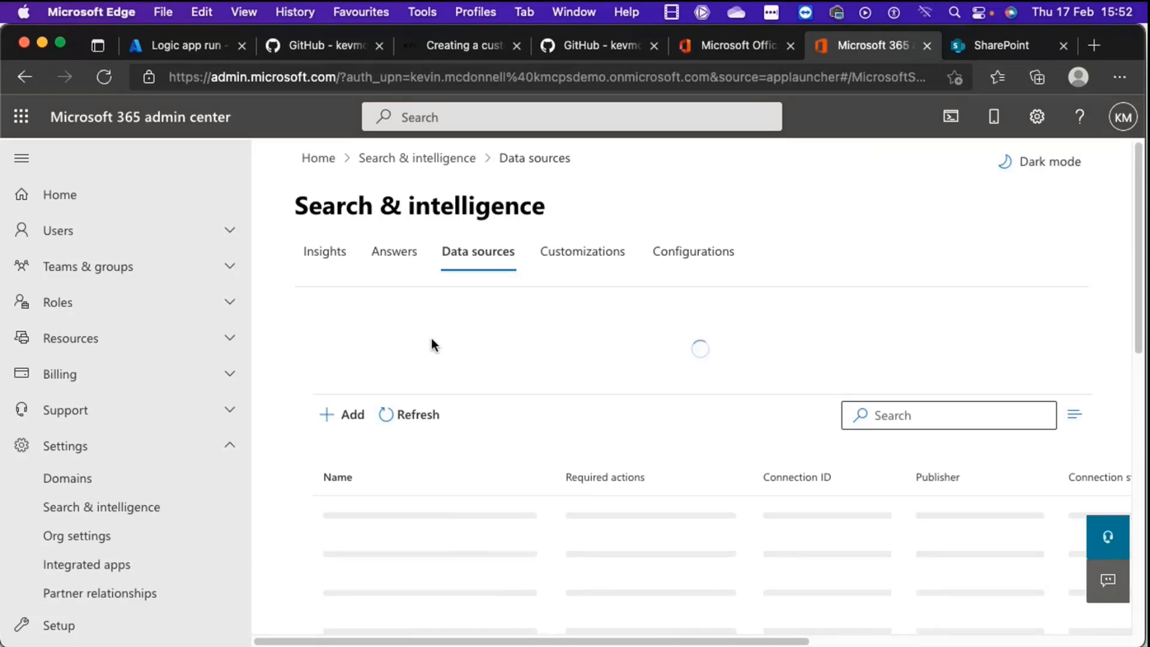
{"action": "scroll", "coordinate": [471, 477], "scroll_direction": "down", "scroll_amount": 2}
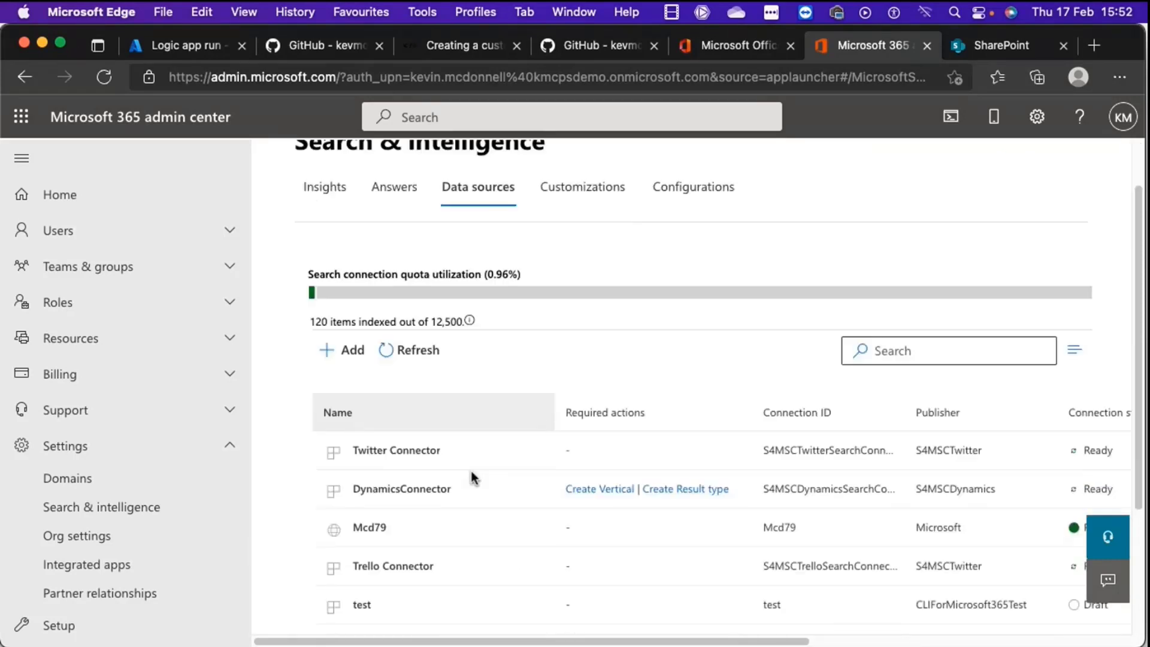
{"action": "scroll", "coordinate": [471, 476], "scroll_direction": "down", "scroll_amount": 5}
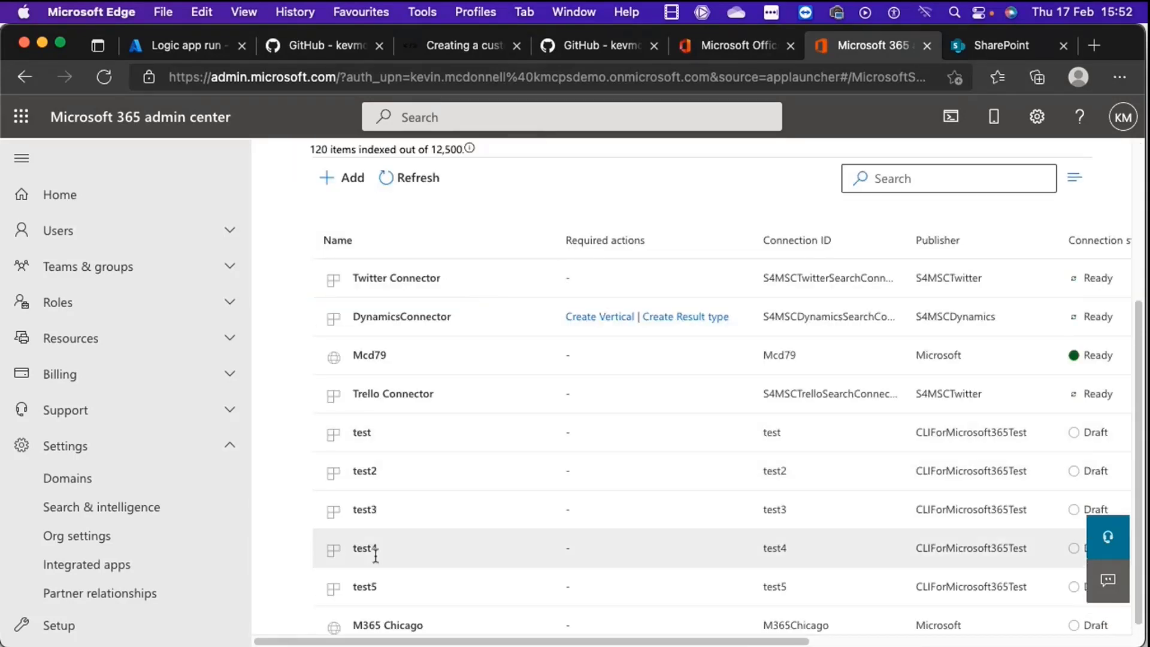
{"action": "scroll", "coordinate": [463, 506], "scroll_direction": "up", "scroll_amount": 1}
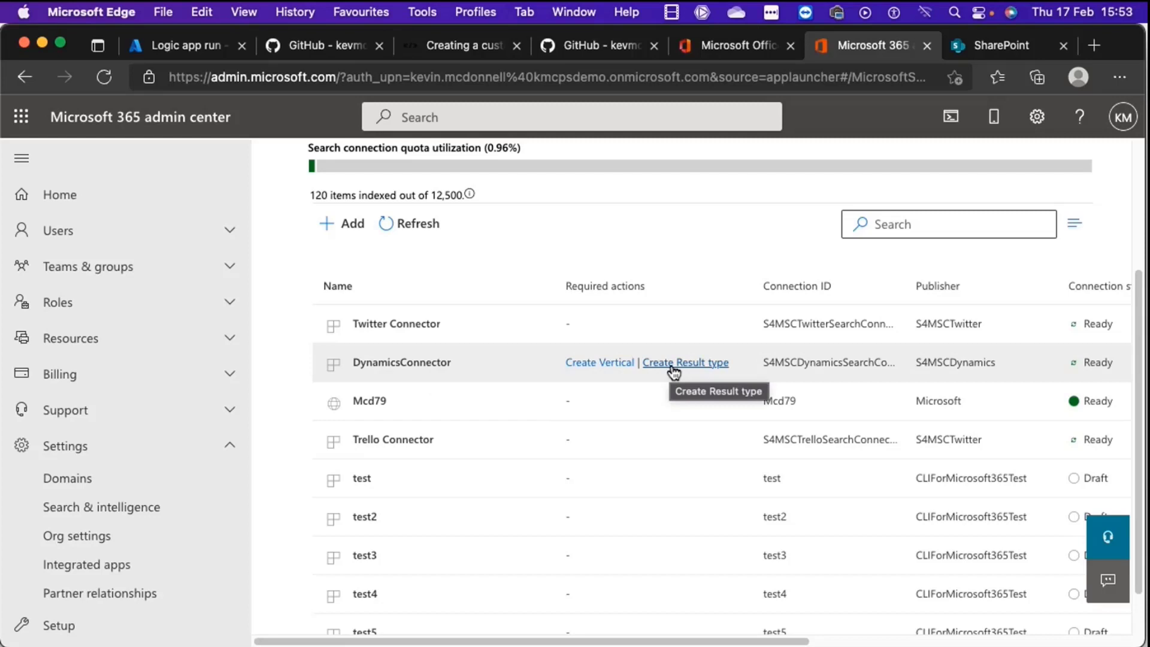
- Open the Trello Connector connection and examine its details, including permissions, indexed items, schema and crawl schedule
{"action": "left_click", "coordinate": [392, 440]}
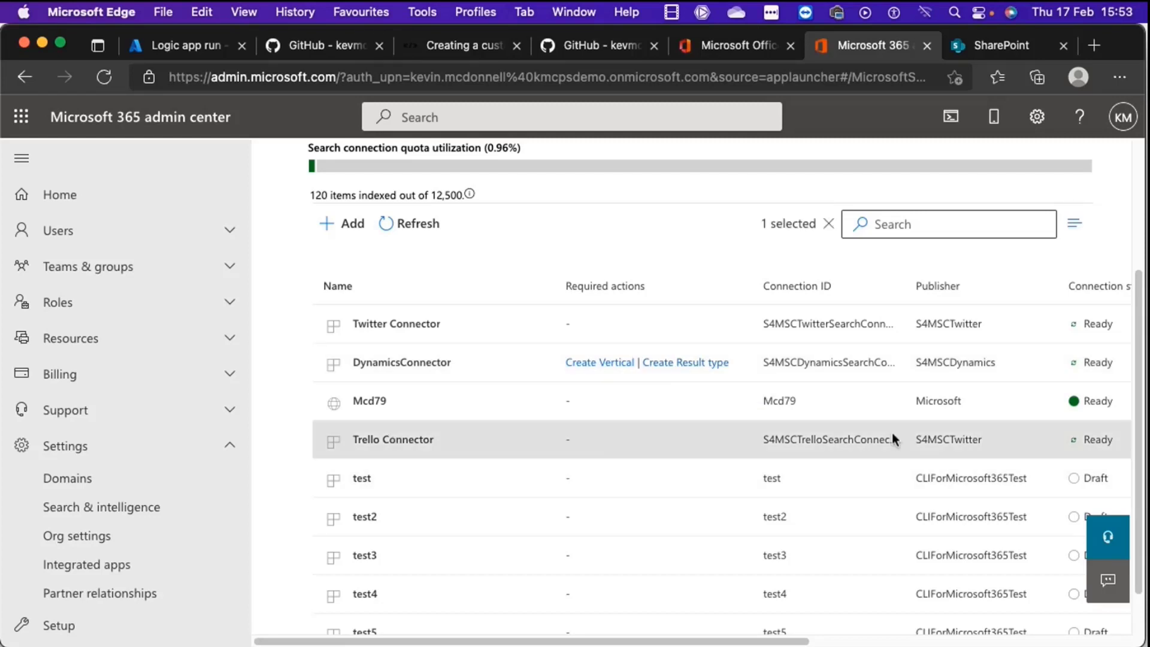
{"action": "left_click", "coordinate": [834, 438]}
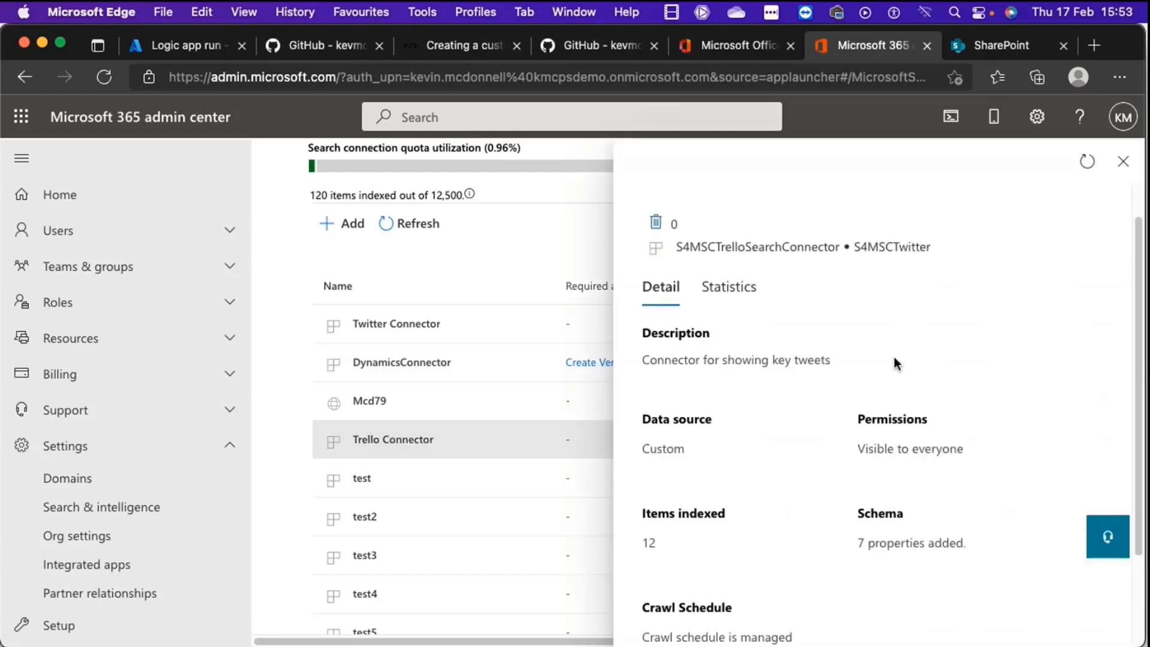
{"action": "scroll", "coordinate": [893, 363], "scroll_direction": "down", "scroll_amount": 3}
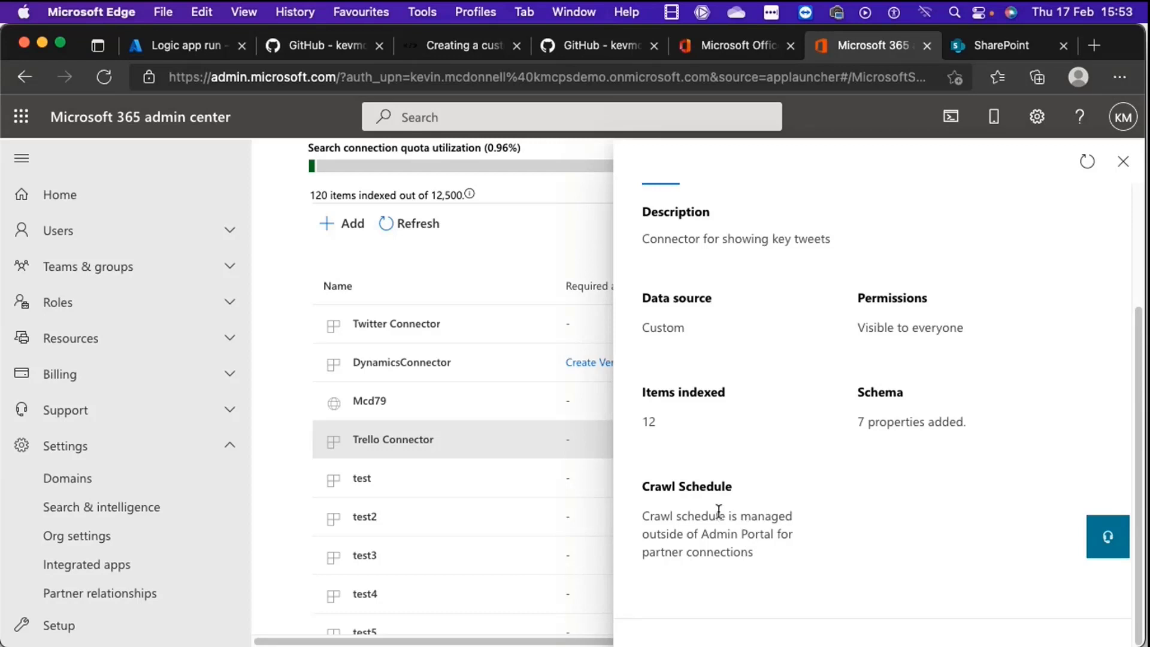
{"action": "scroll", "coordinate": [718, 514], "scroll_direction": "up", "scroll_amount": 3}
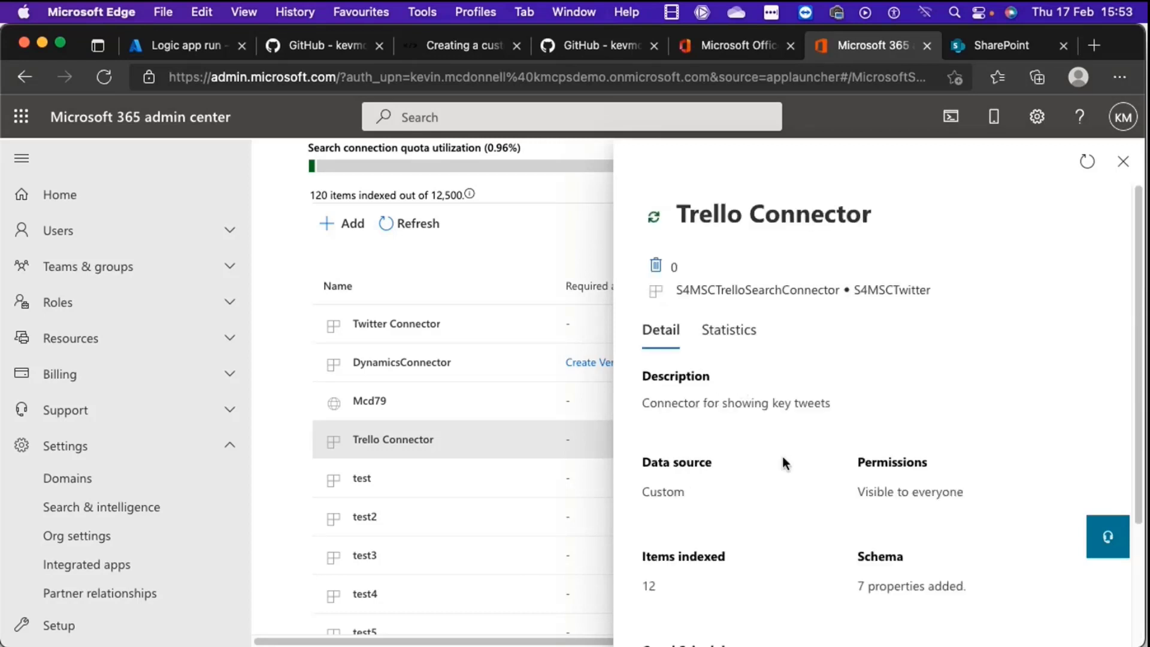
{"action": "scroll", "coordinate": [784, 526], "scroll_direction": "down", "scroll_amount": 2}
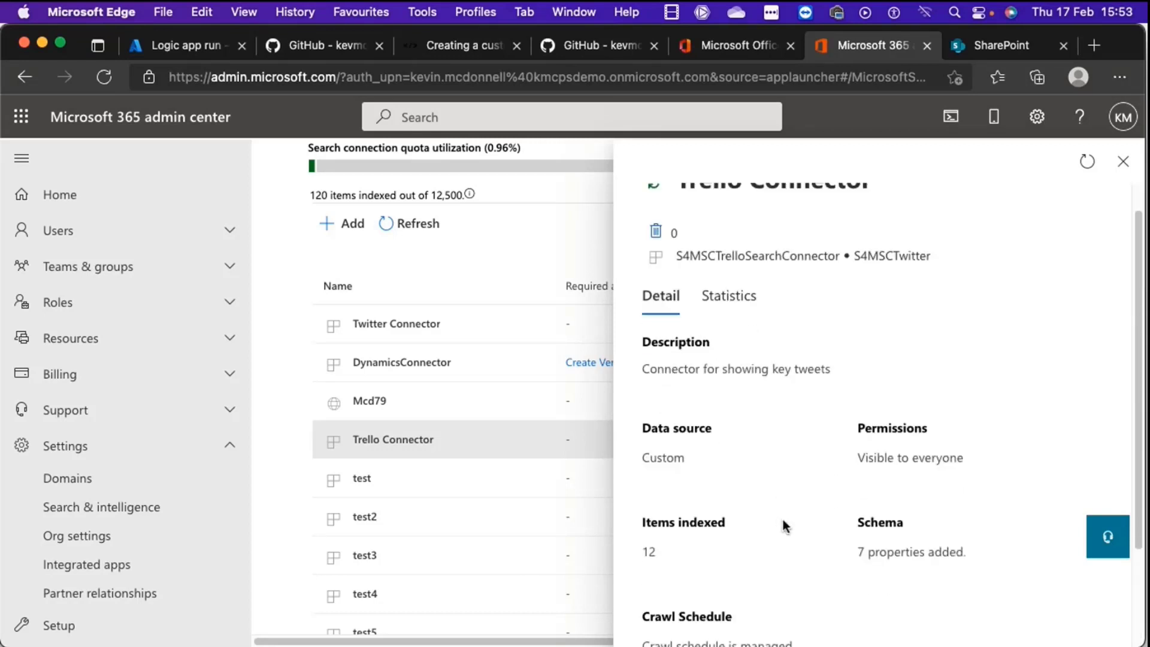
{"action": "scroll", "coordinate": [785, 526], "scroll_direction": "down", "scroll_amount": 1}
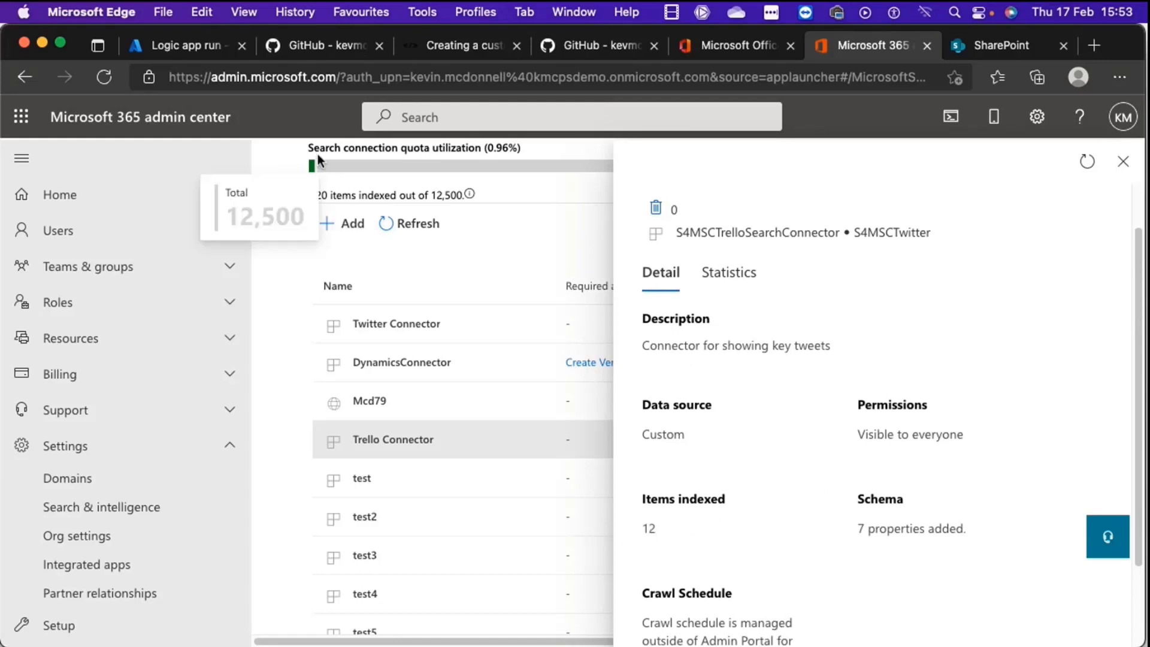
- Open the search verticals under Customizations and view the "Trello items" vertical's content source, closing its details when finished
{"action": "scroll", "coordinate": [562, 395], "scroll_direction": "up", "scroll_amount": 5}
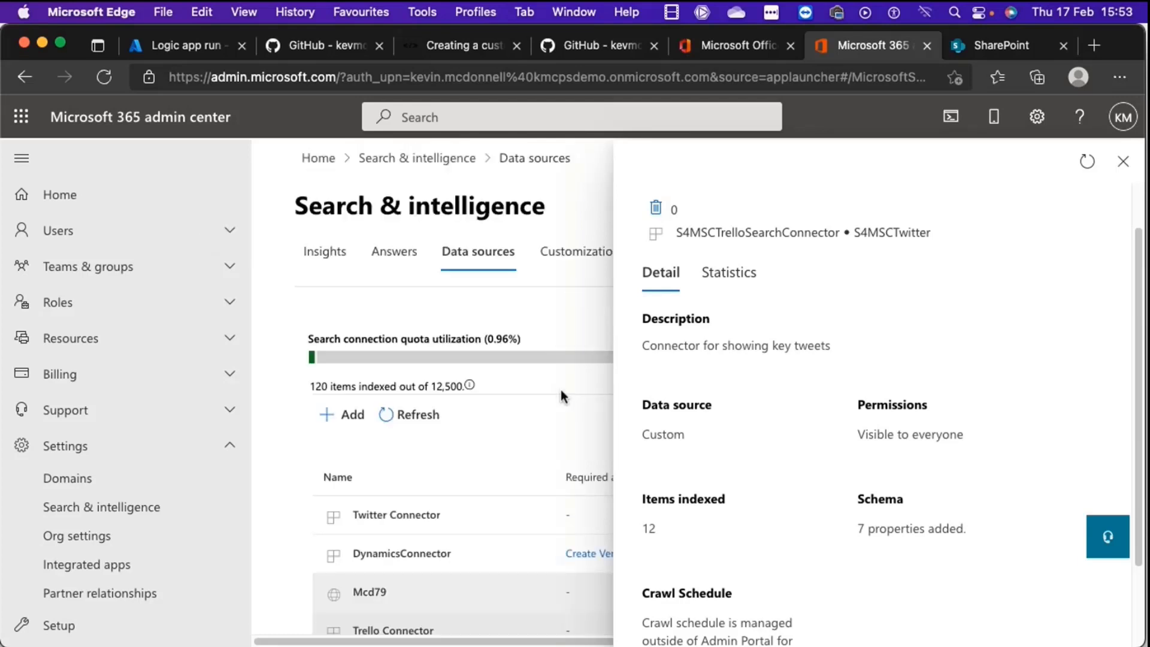
{"action": "left_click", "coordinate": [575, 262]}
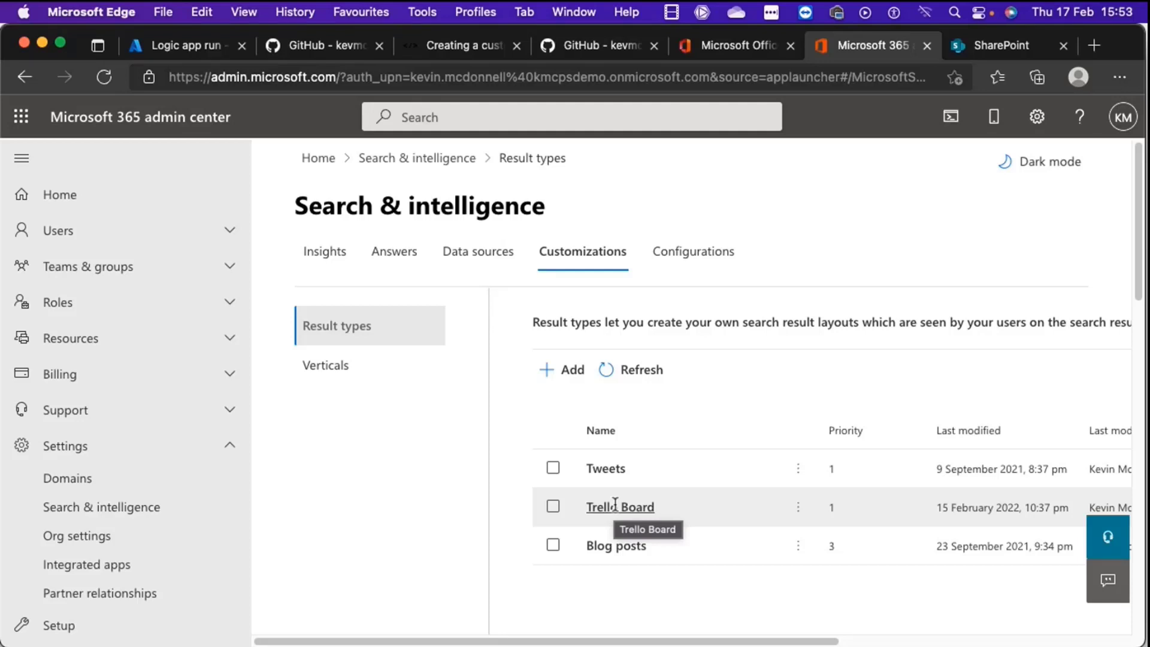
{"action": "left_click", "coordinate": [329, 367]}
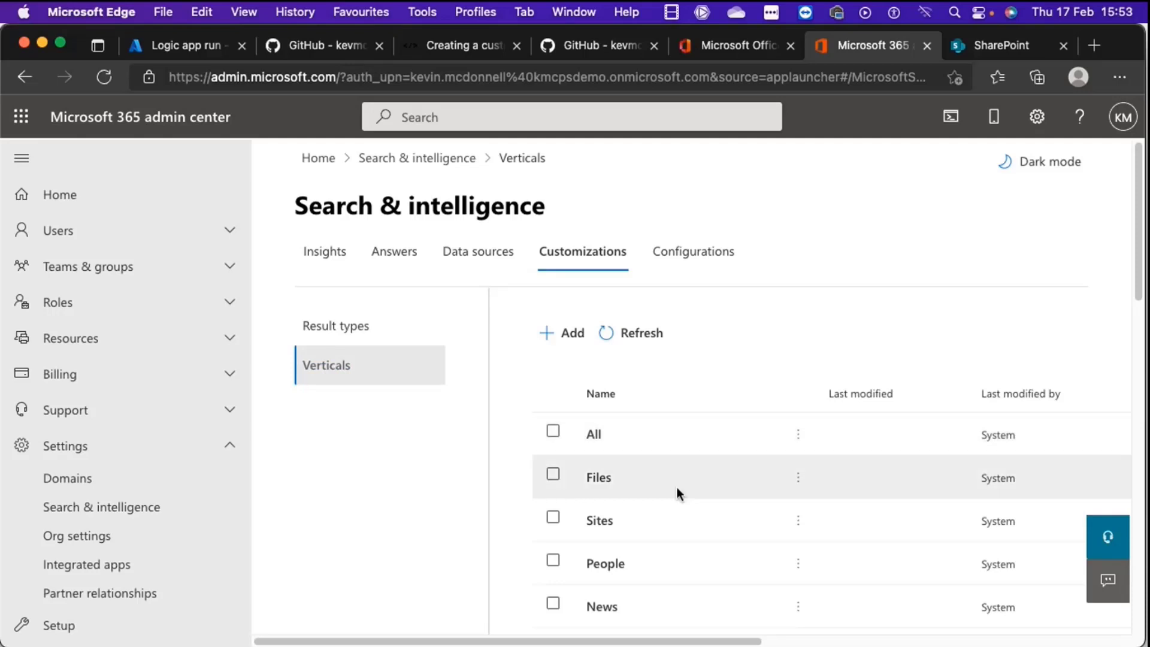
{"action": "scroll", "coordinate": [676, 488], "scroll_direction": "down", "scroll_amount": 5}
{"action": "left_click", "coordinate": [624, 324]}
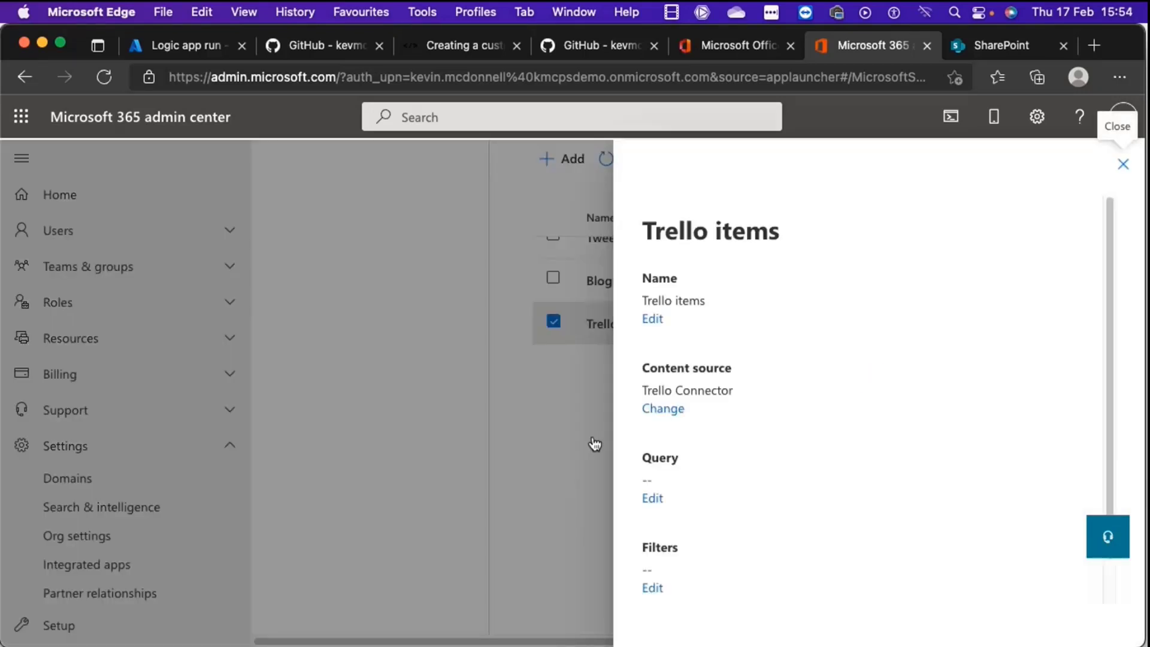
{"action": "left_click", "coordinate": [1125, 170]}
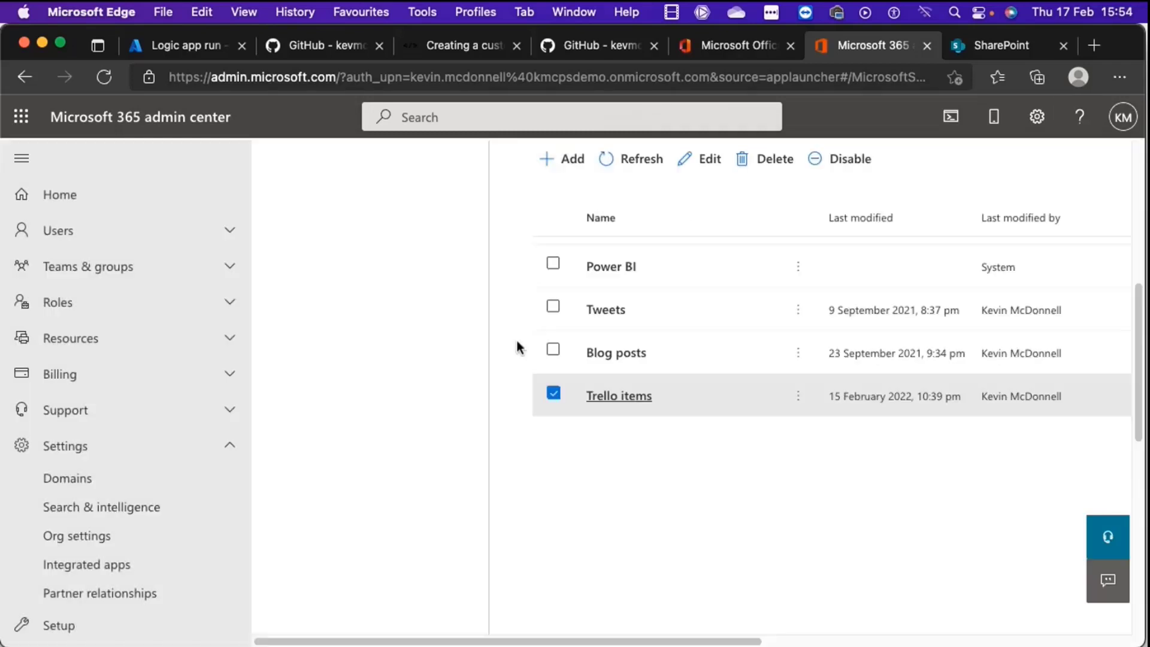
- Open the "Trello Board" result type and examine its content source and the AdaptiveCard JSON of its result layout
{"action": "left_click", "coordinate": [363, 325]}
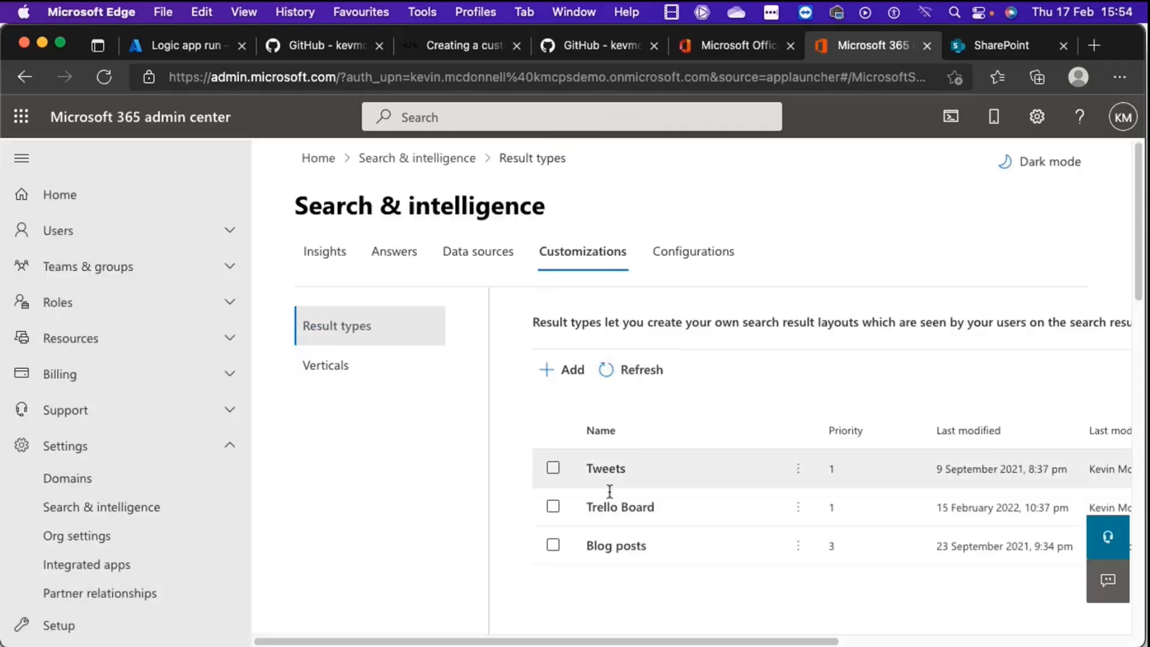
{"action": "left_click", "coordinate": [624, 507]}
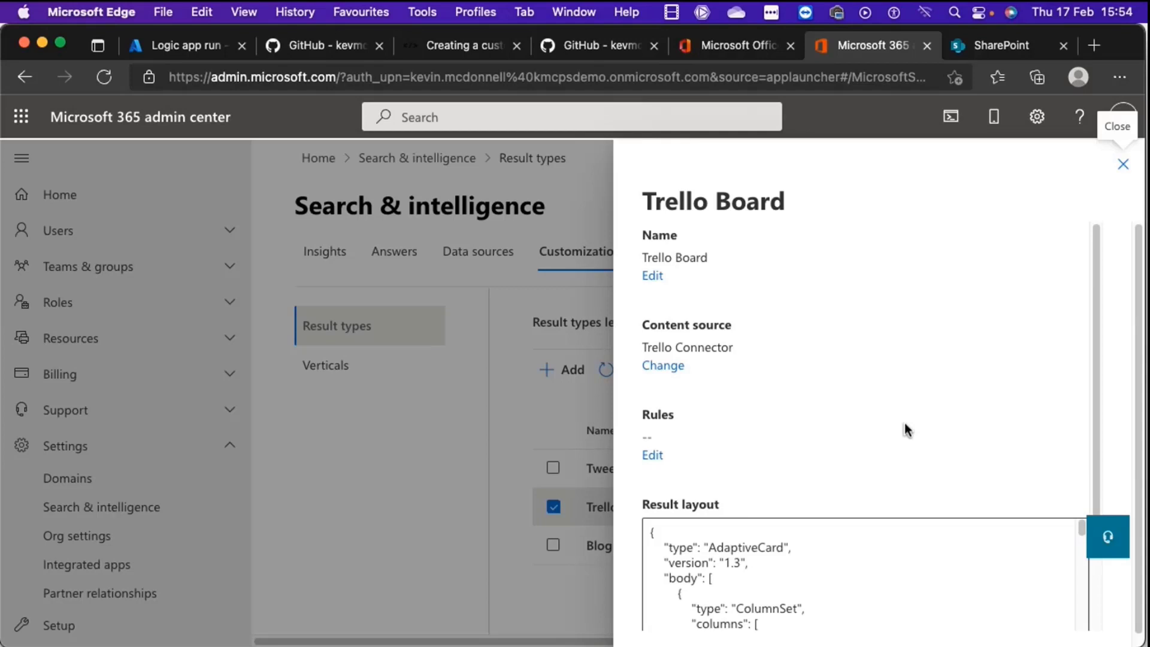
{"action": "scroll", "coordinate": [901, 441], "scroll_direction": "down", "scroll_amount": 3}
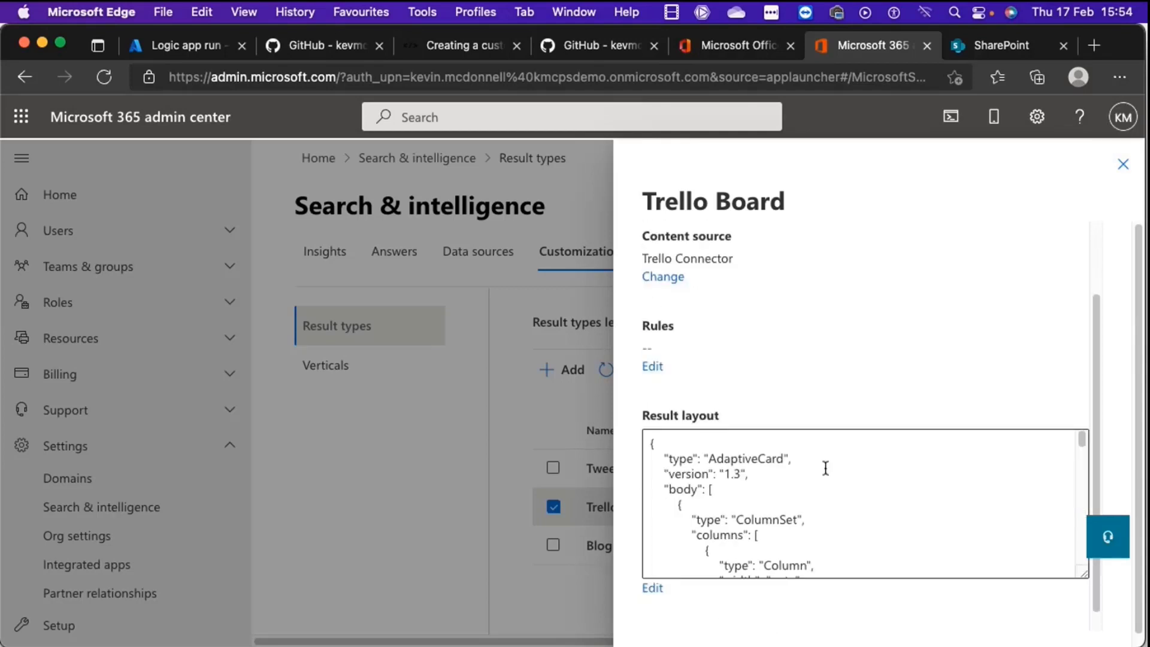
{"action": "scroll", "coordinate": [790, 482], "scroll_direction": "down", "scroll_amount": 3}
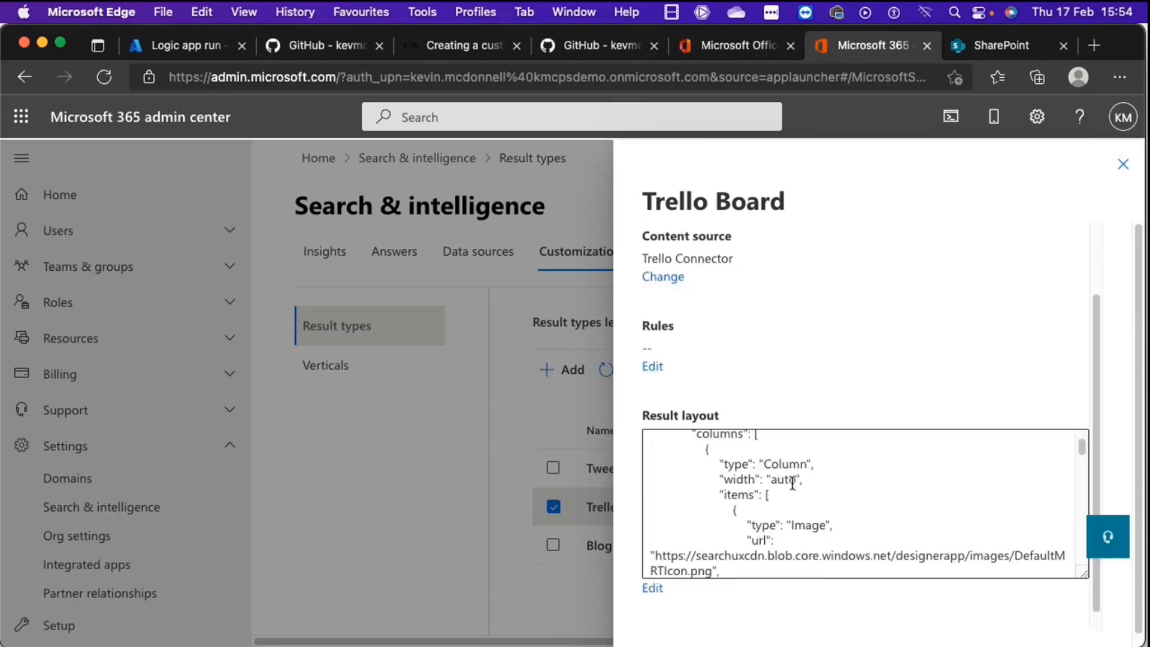
{"action": "scroll", "coordinate": [791, 484], "scroll_direction": "down", "scroll_amount": 4}
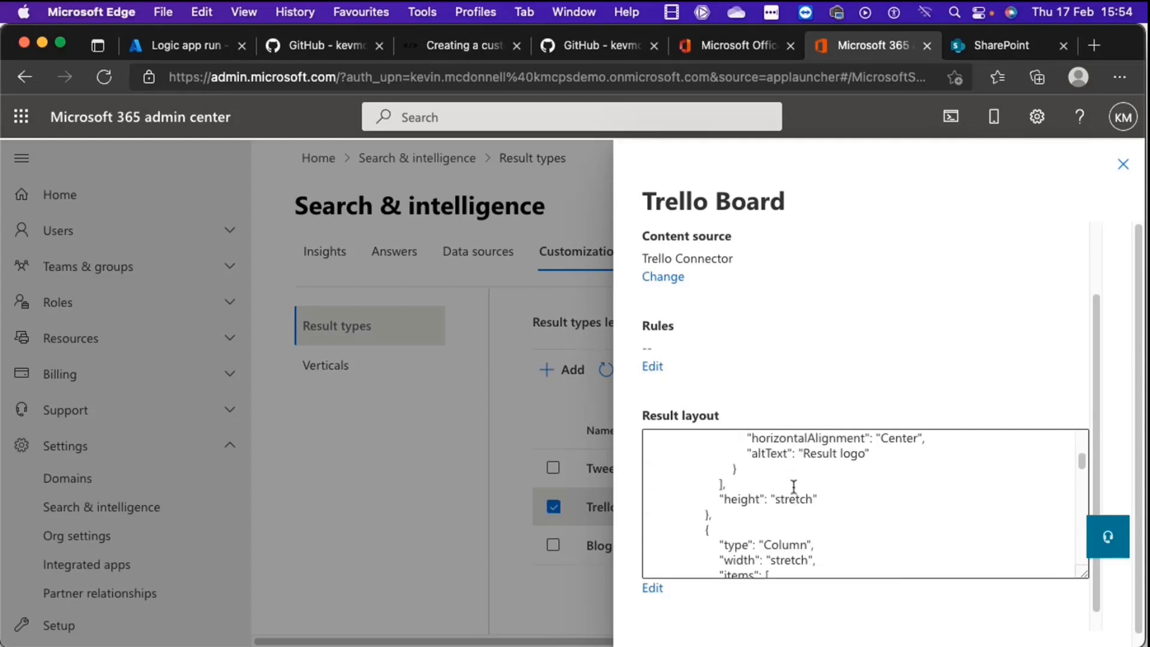
{"action": "scroll", "coordinate": [794, 485], "scroll_direction": "down", "scroll_amount": 4}
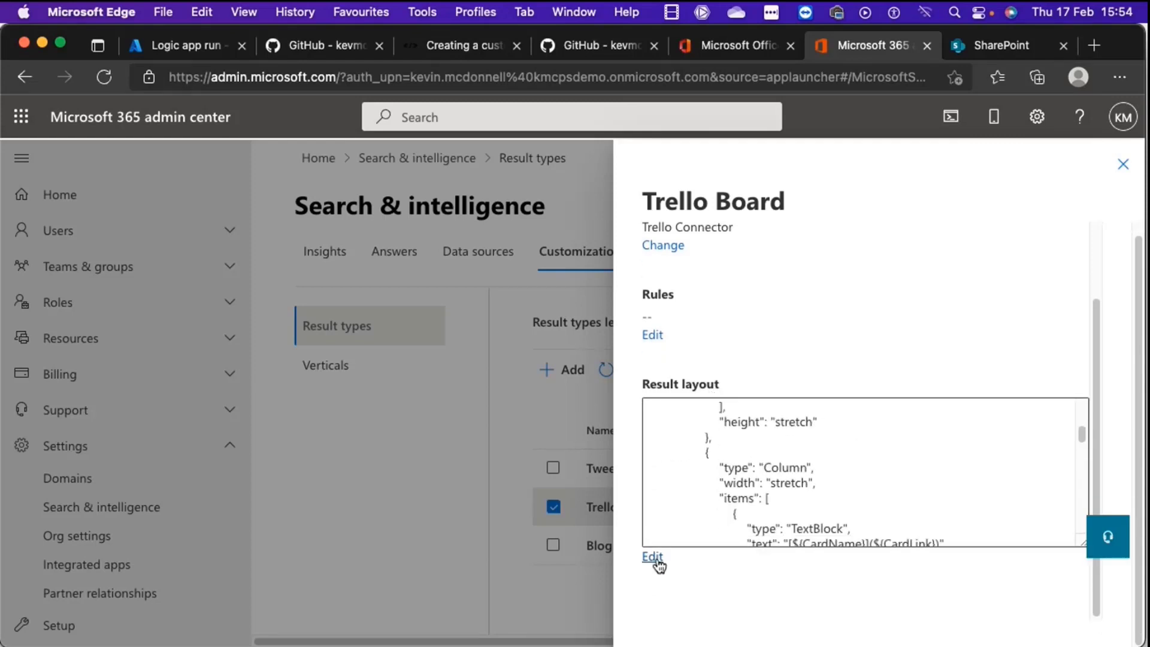
- Edit the Trello Board result layout, launch the Layout Designer and start from the "Result with image preview and additional details" design
{"action": "left_click", "coordinate": [652, 563]}
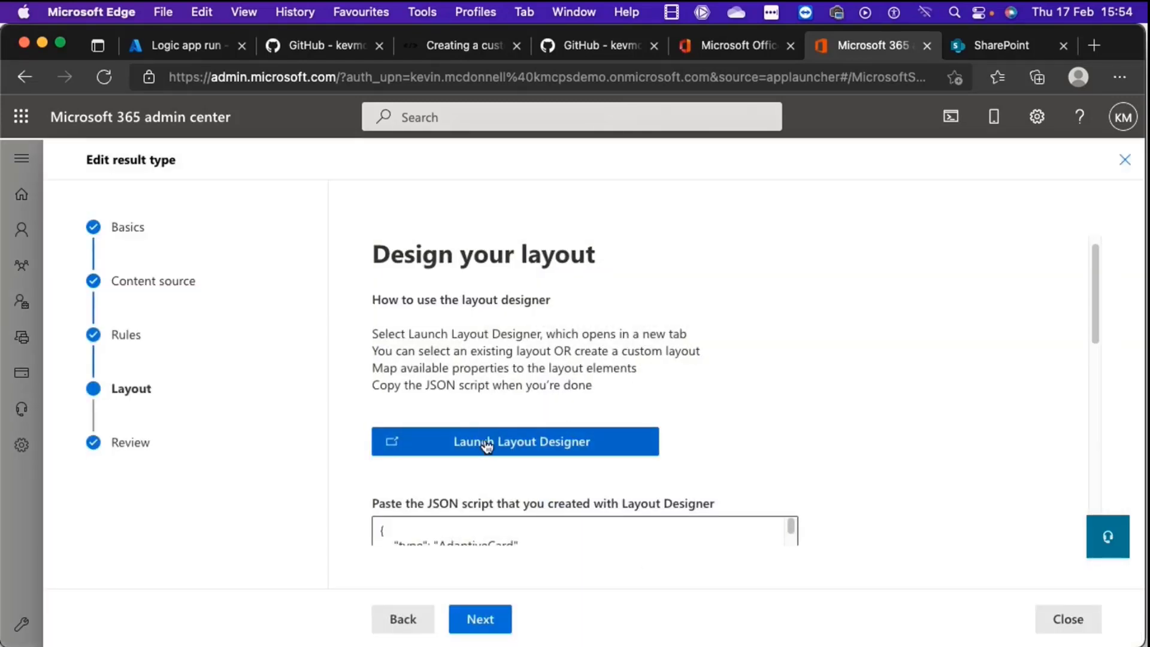
{"action": "left_click", "coordinate": [487, 444]}
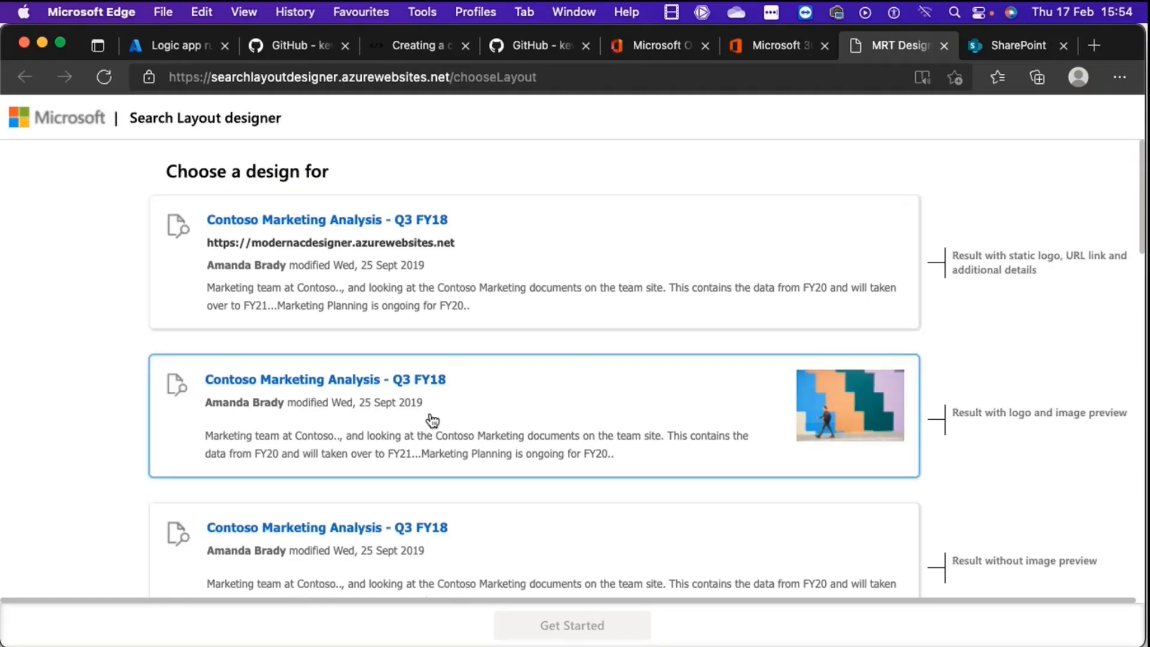
{"action": "scroll", "coordinate": [710, 440], "scroll_direction": "down", "scroll_amount": 5}
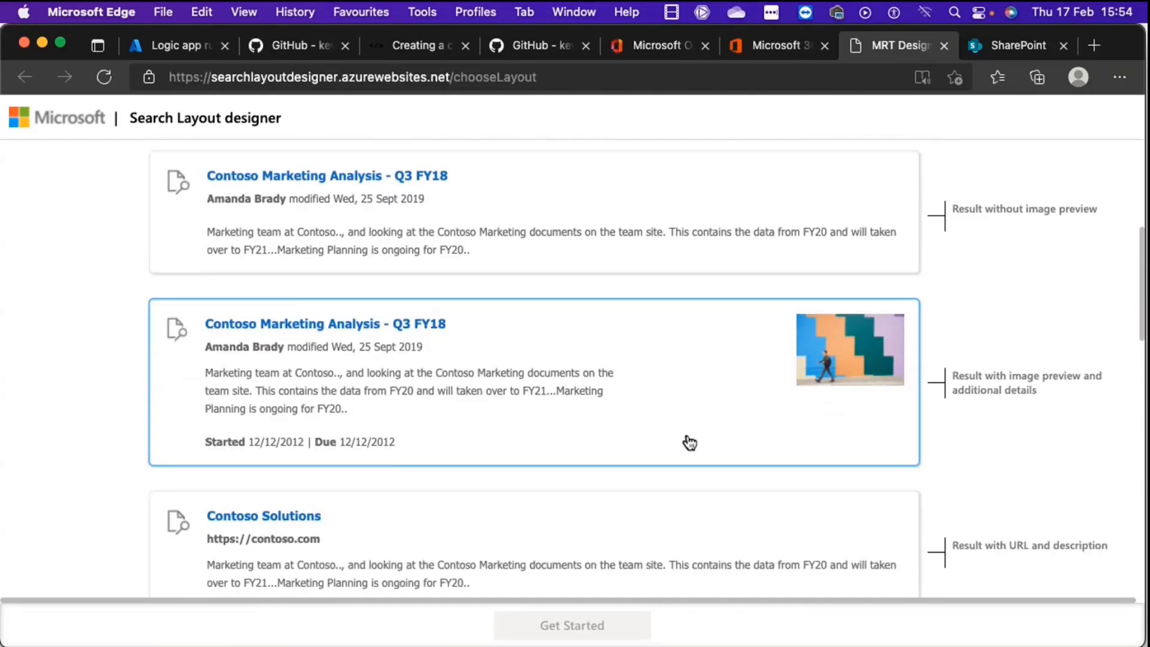
{"action": "left_click", "coordinate": [510, 412]}
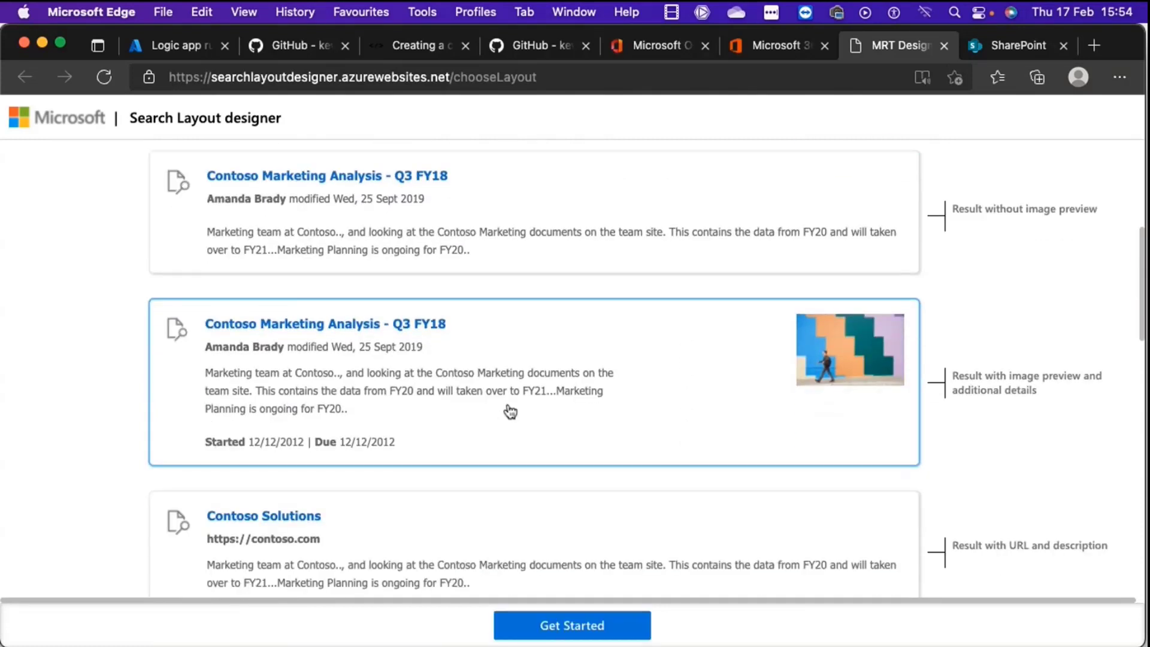
{"action": "left_click", "coordinate": [584, 630]}
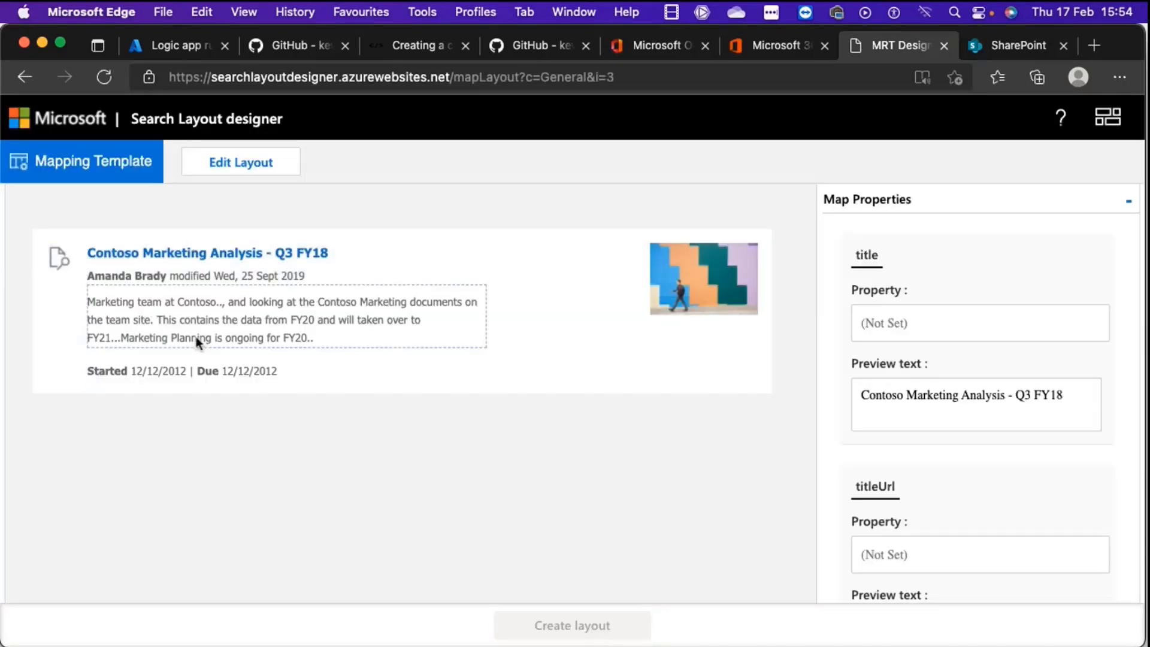
- Inspect the property mapping fields for title and titleUrl in the mapping template
{"action": "left_click", "coordinate": [909, 327]}
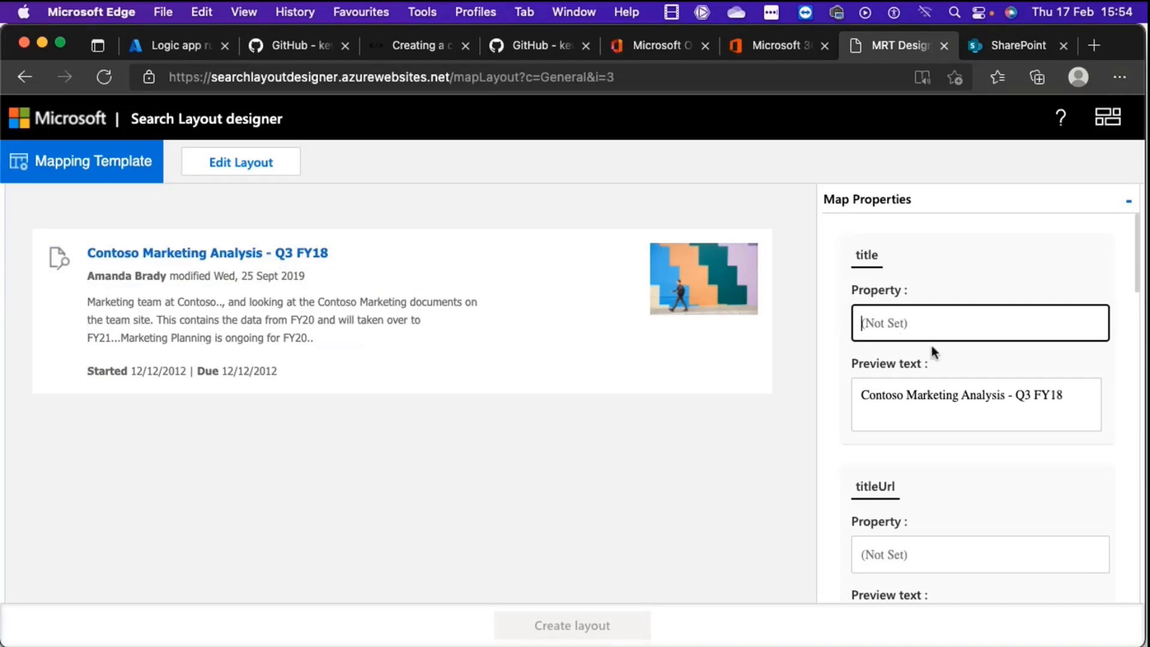
{"action": "scroll", "coordinate": [934, 352], "scroll_direction": "down", "scroll_amount": 3}
{"action": "left_click", "coordinate": [906, 483]}
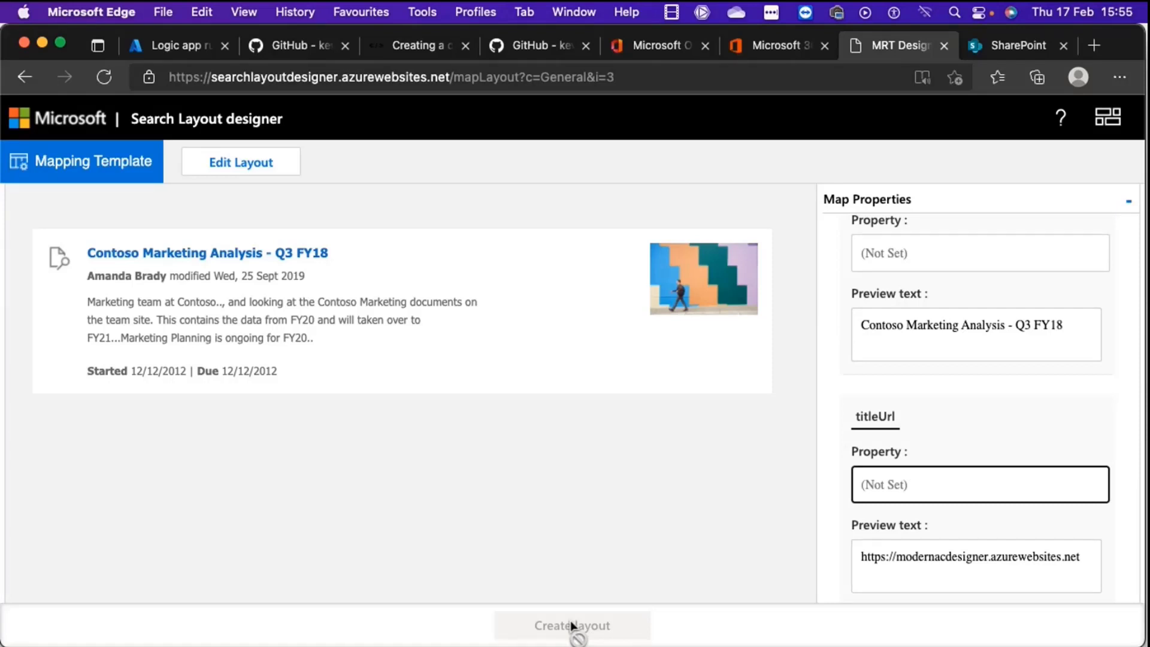
- Return to the Microsoft 365 admin center and examine the result type's layout JSON, including its column and logo elements
{"action": "left_click", "coordinate": [765, 52]}
{"action": "scroll", "coordinate": [683, 473], "scroll_direction": "down", "scroll_amount": 3}
{"action": "left_click", "coordinate": [557, 392]}
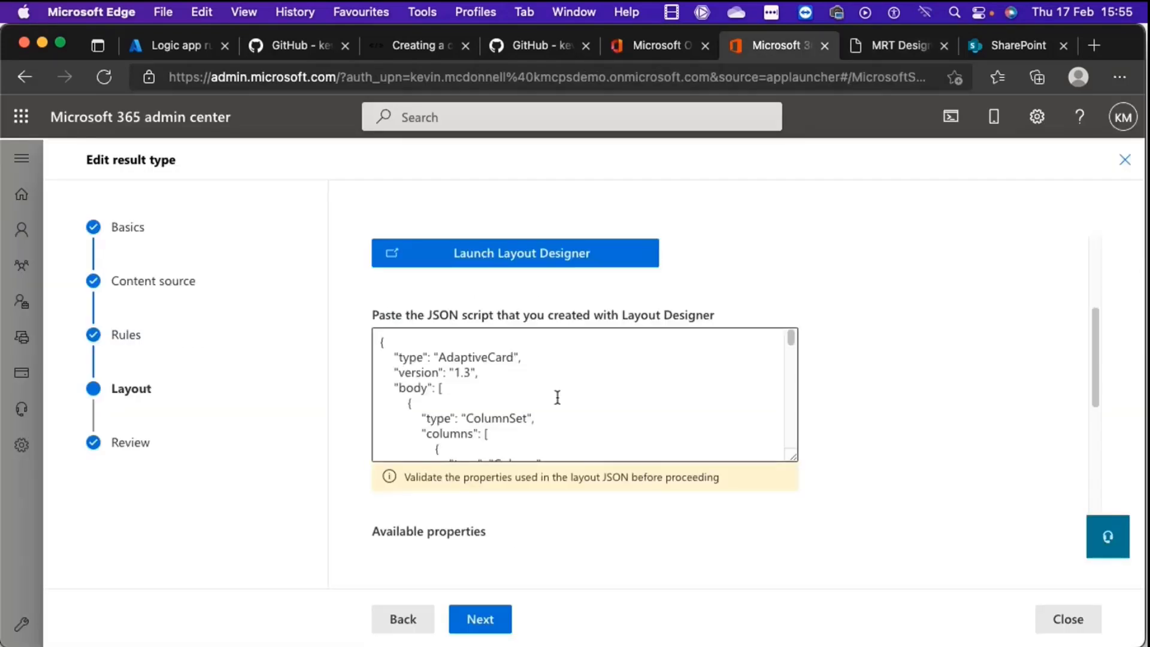
{"action": "scroll", "coordinate": [579, 362], "scroll_direction": "down", "scroll_amount": 2}
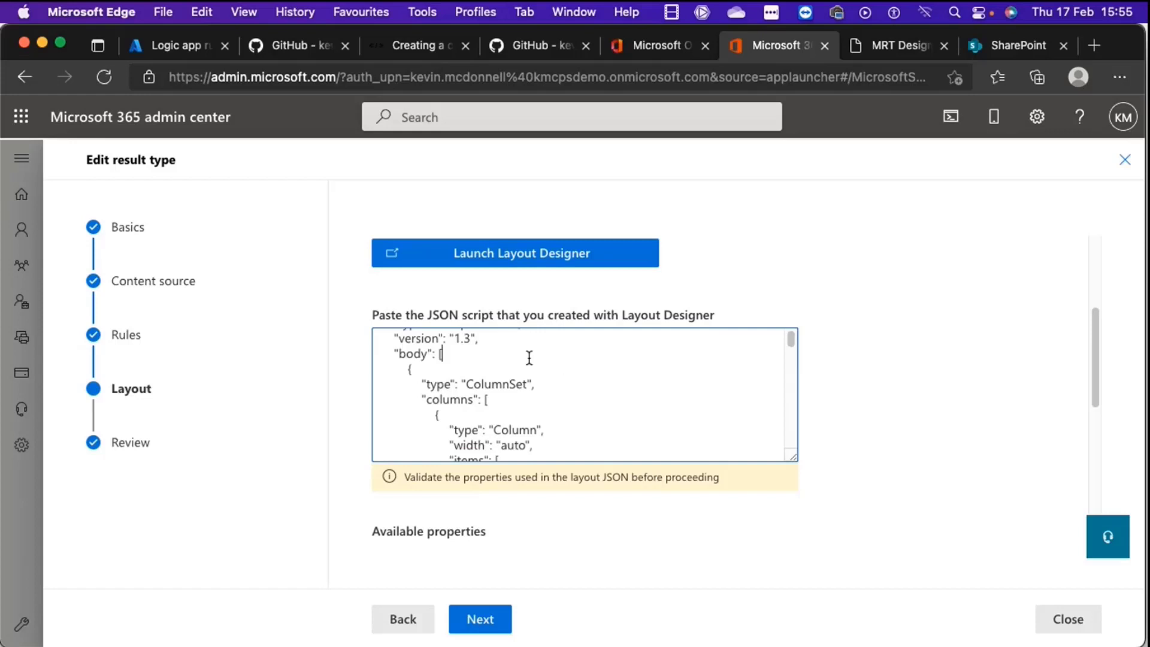
{"action": "scroll", "coordinate": [528, 360], "scroll_direction": "down", "scroll_amount": 3}
{"action": "scroll", "coordinate": [528, 359], "scroll_direction": "down", "scroll_amount": 5}
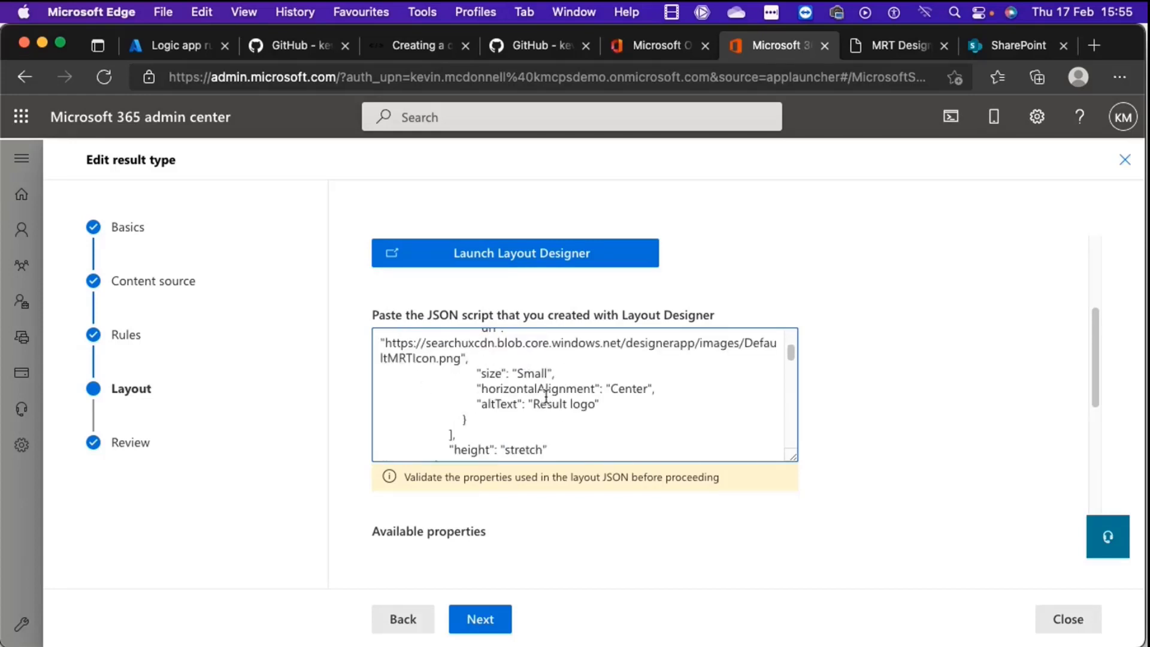
{"action": "scroll", "coordinate": [598, 418], "scroll_direction": "down", "scroll_amount": 3}
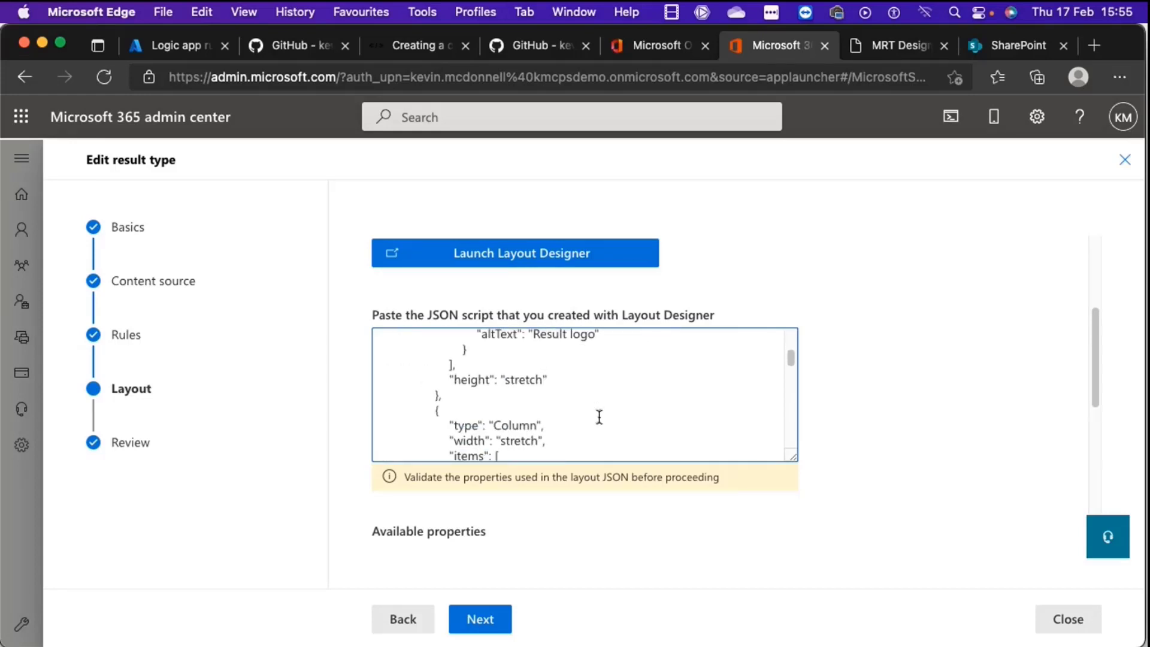
{"action": "scroll", "coordinate": [599, 417], "scroll_direction": "down", "scroll_amount": 1}
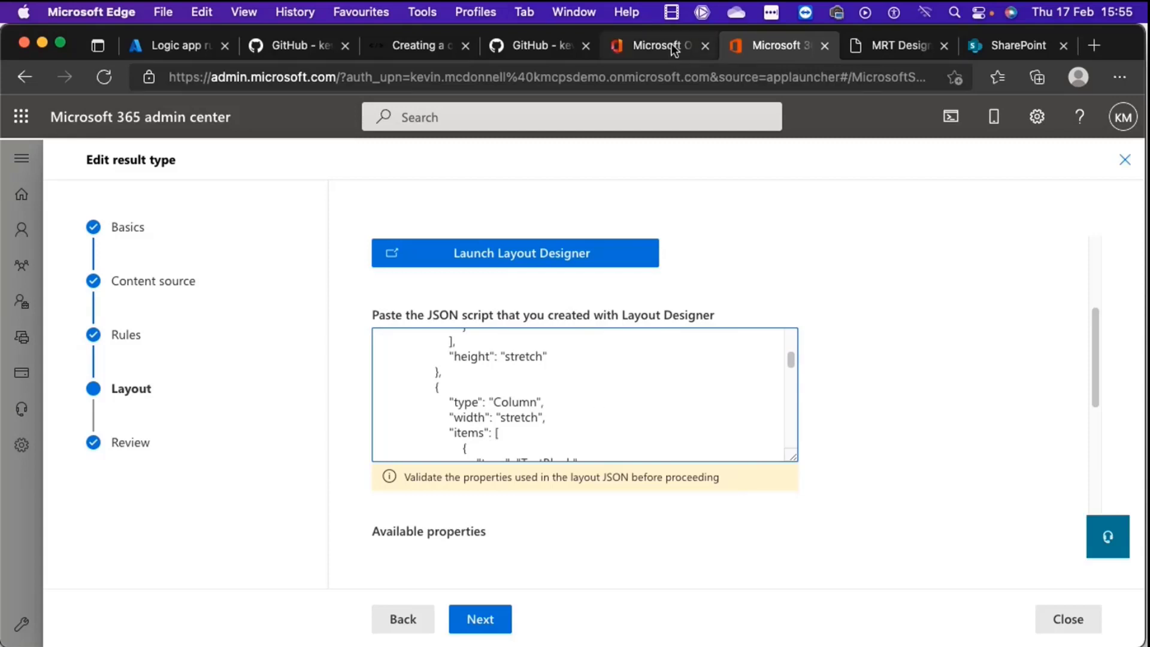
- Switch to the Office 365 search page and examine the results for "search" across all content
{"action": "left_click", "coordinate": [653, 46]}
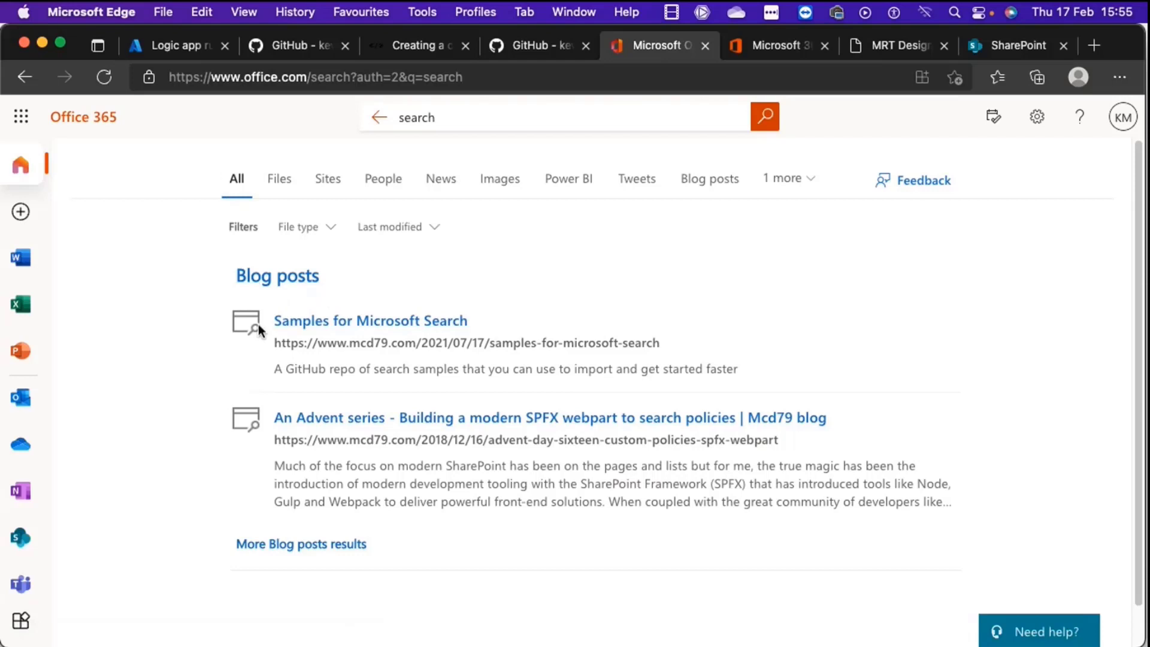
{"action": "scroll", "coordinate": [290, 272], "scroll_direction": "down", "scroll_amount": 1}
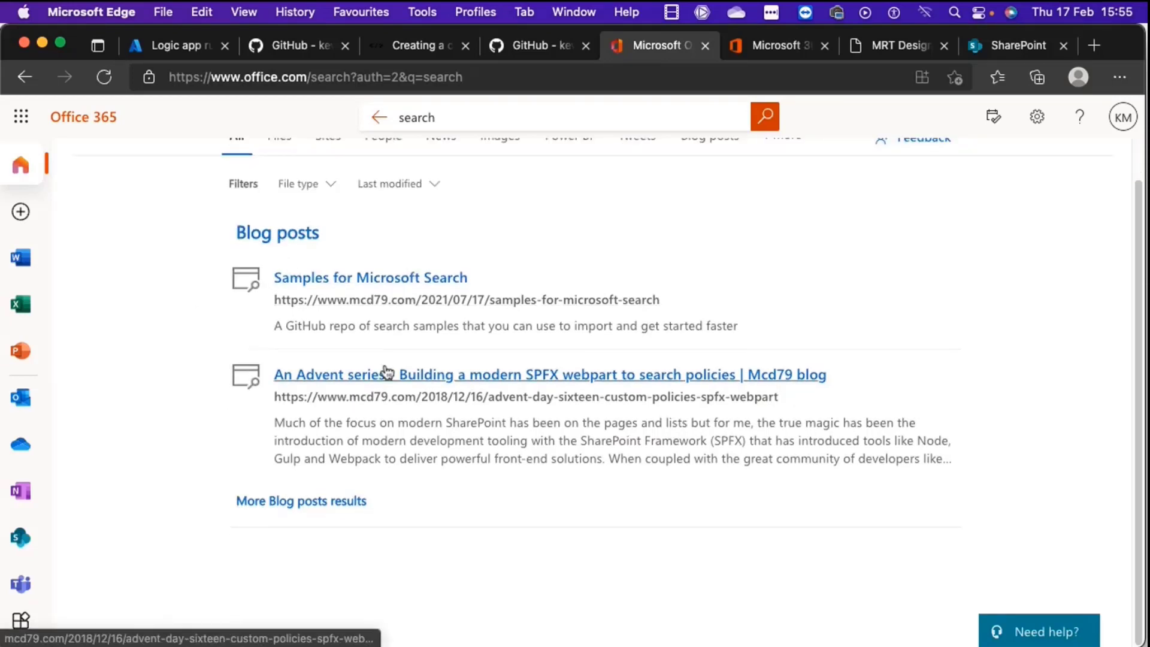
{"action": "scroll", "coordinate": [387, 378], "scroll_direction": "up", "scroll_amount": 1}
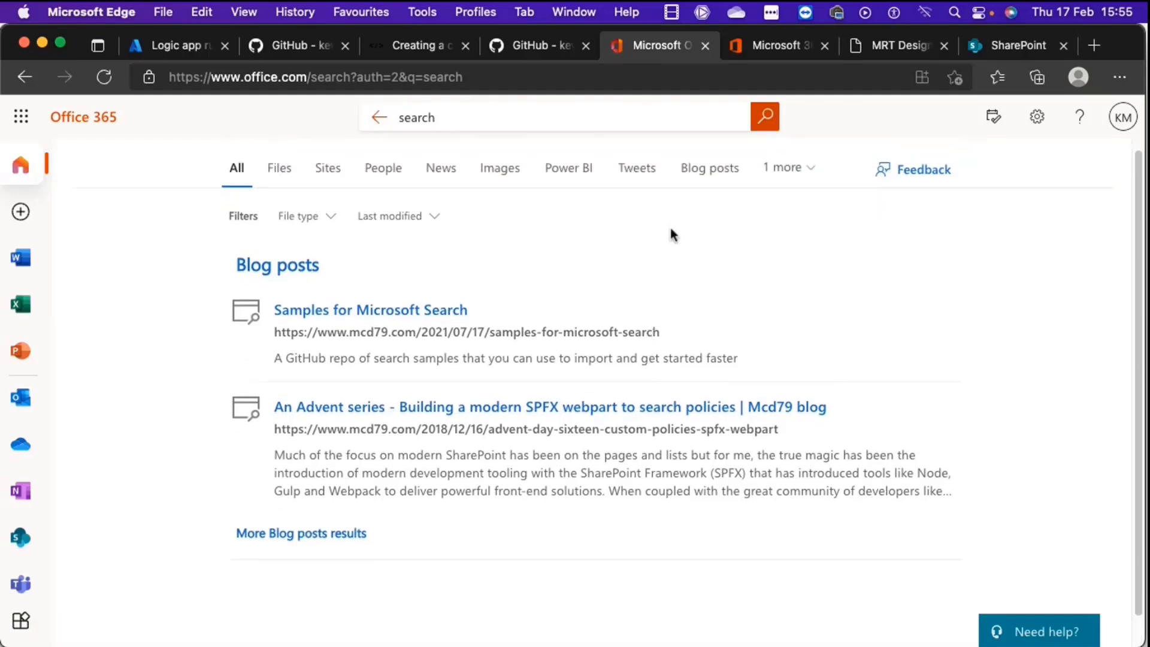
{"action": "scroll", "coordinate": [659, 187], "scroll_direction": "down", "scroll_amount": 1}
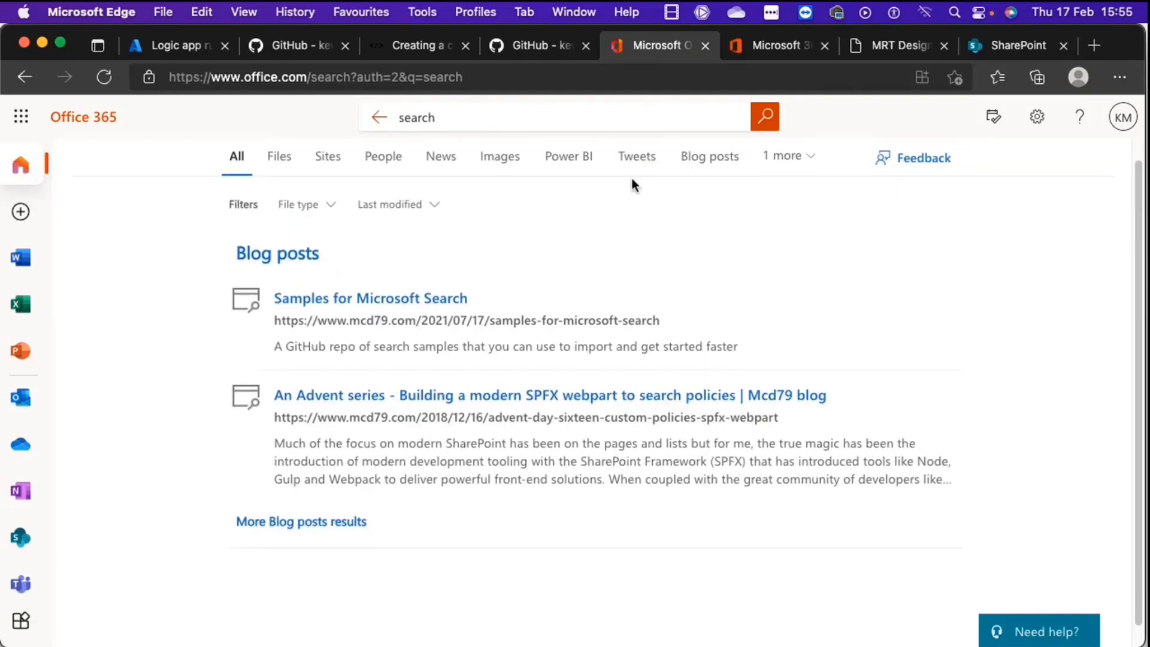
- Search the Tweets vertical for "CollabTalk" and examine the modified-date expression in the tweet results
{"action": "left_click", "coordinate": [637, 157]}
{"action": "double_click", "coordinate": [429, 117]}
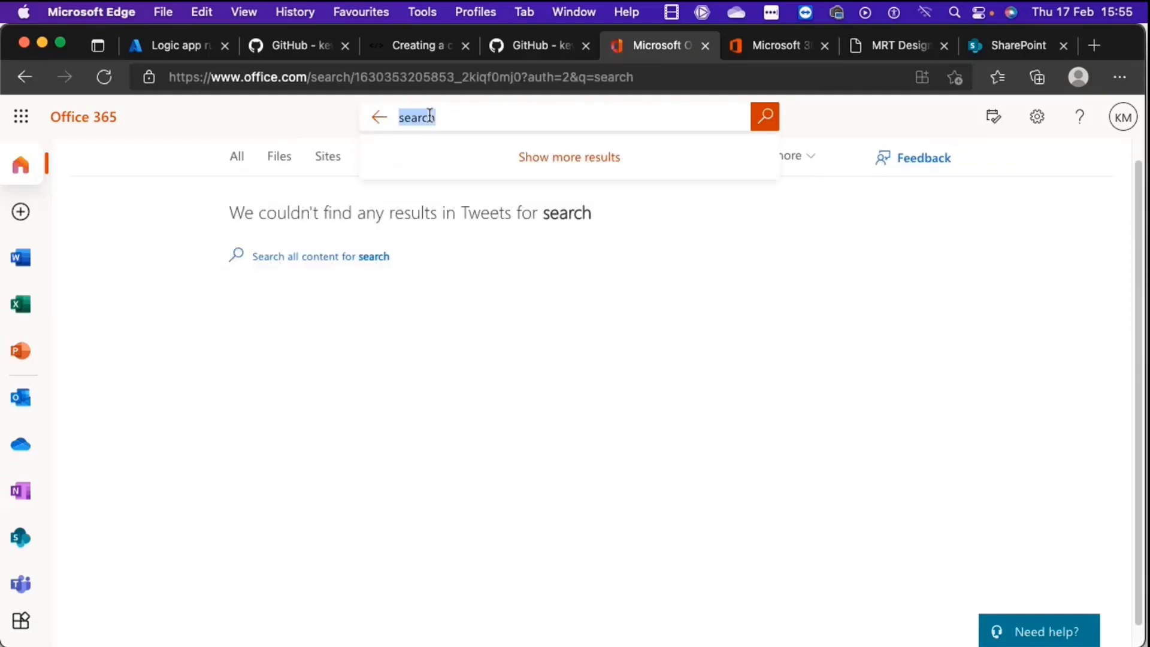
{"action": "type", "text": "CollabTalk"}
{"action": "key", "text": "Return"}
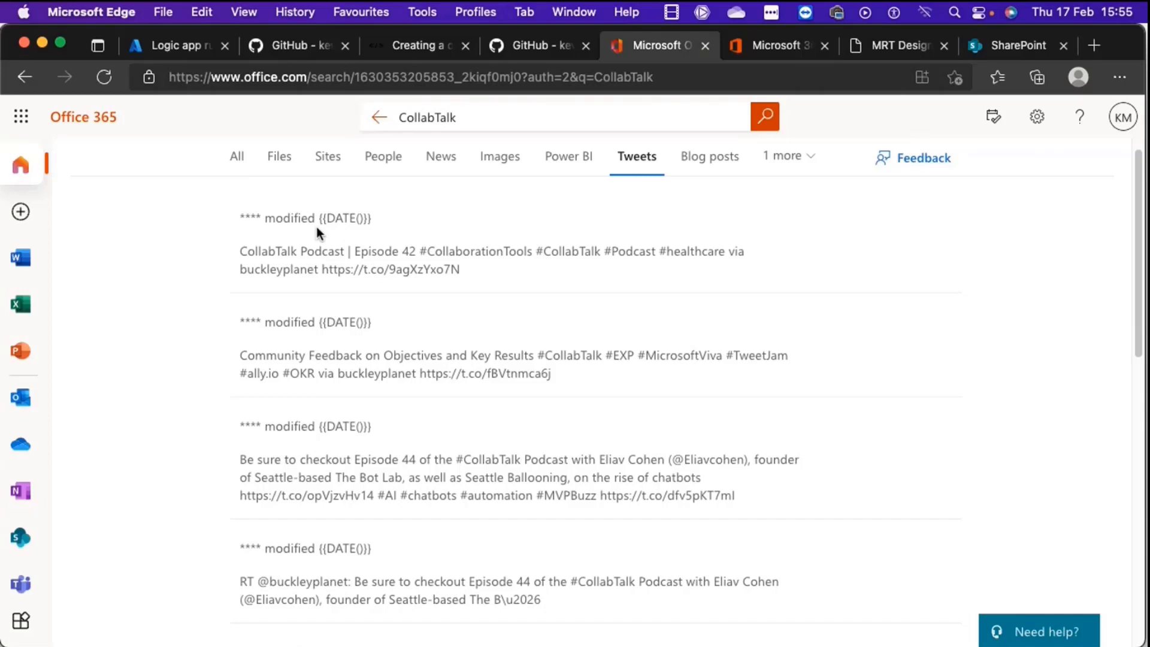
{"action": "left_click_drag", "start_coordinate": [327, 219], "coordinate": [364, 218]}
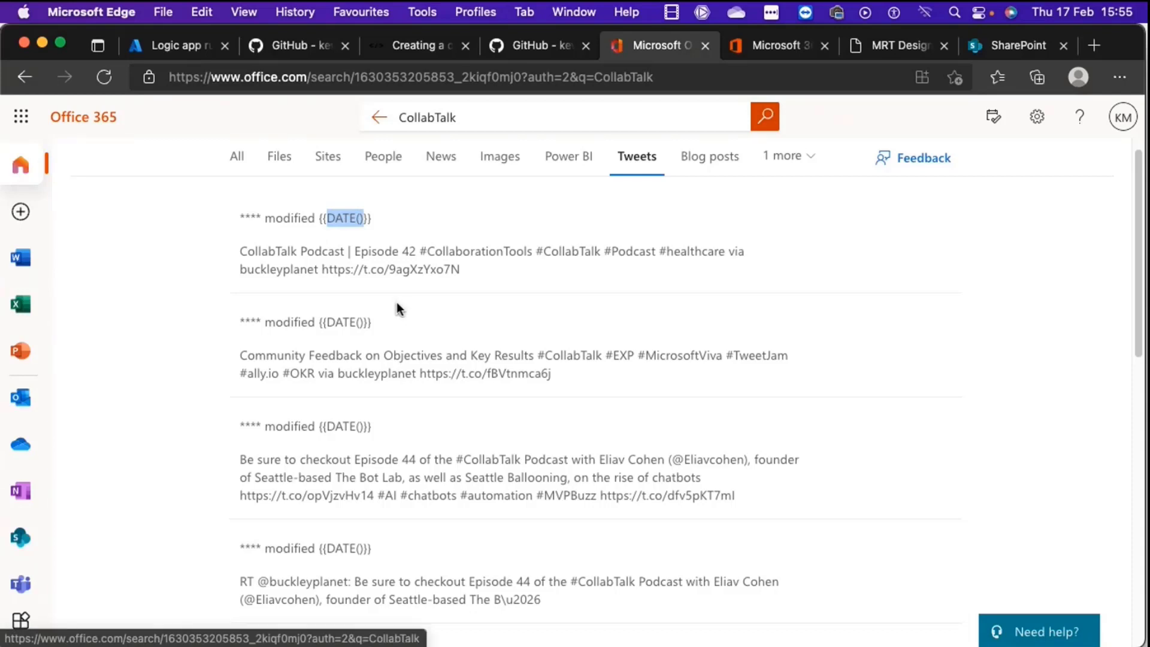
{"action": "scroll", "coordinate": [397, 407], "scroll_direction": "up", "scroll_amount": 1}
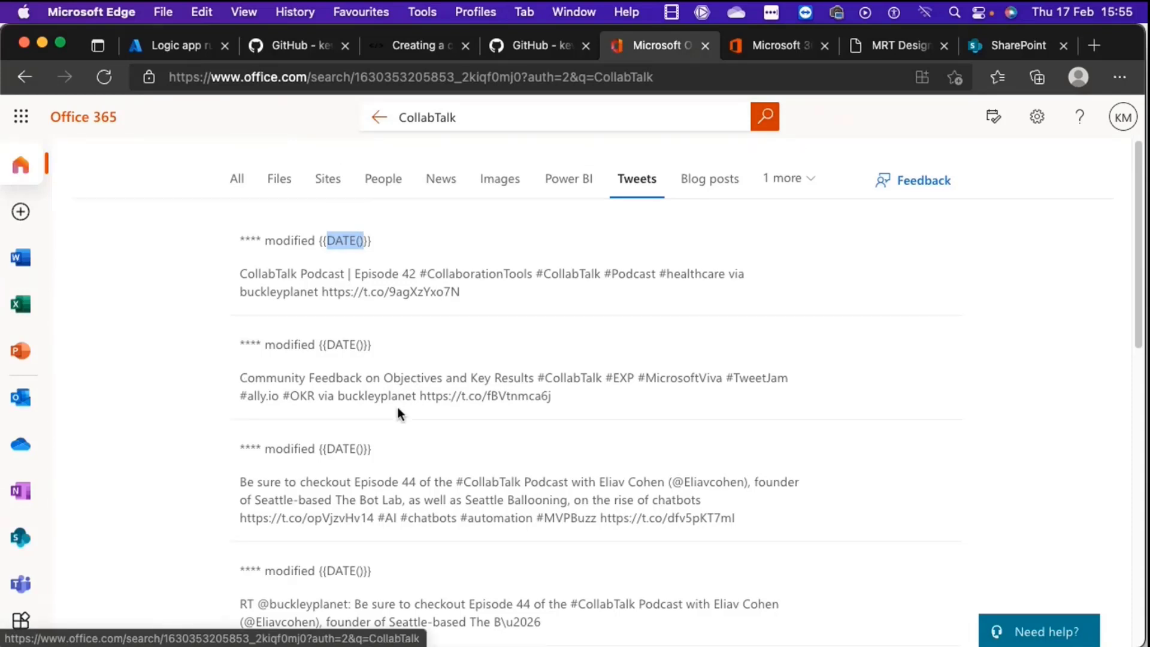
{"action": "scroll", "coordinate": [398, 407], "scroll_direction": "down", "scroll_amount": 1}
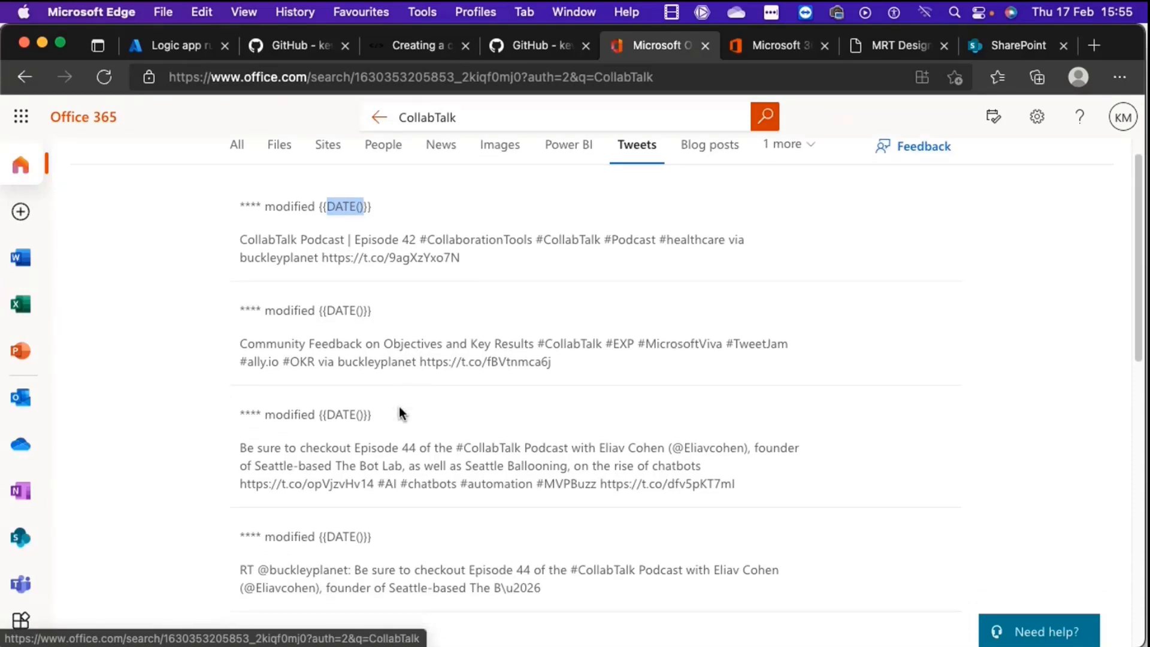
- Switch to the Trello items vertical and search it for "search"
{"action": "left_click", "coordinate": [789, 145]}
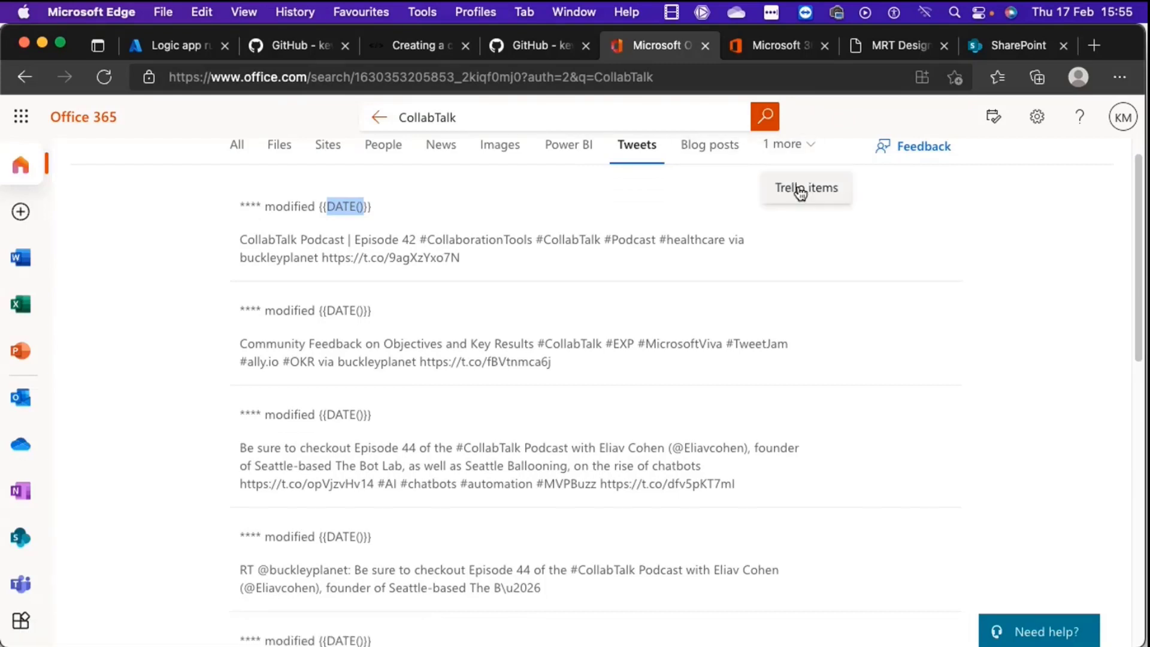
{"action": "left_click", "coordinate": [797, 189]}
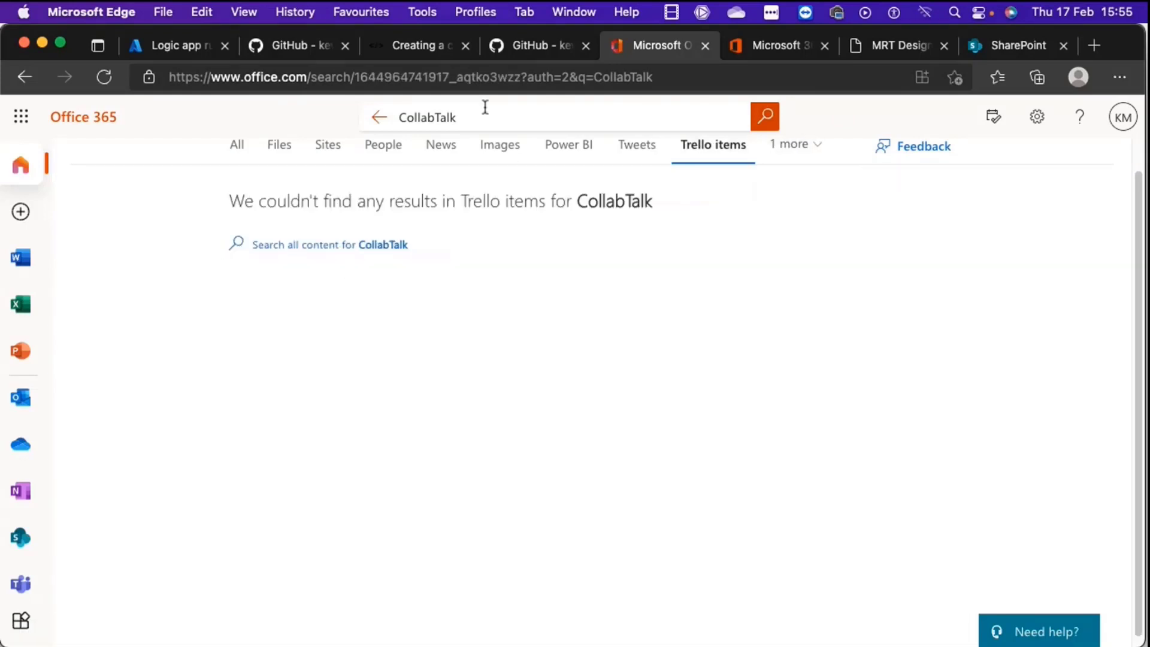
{"action": "left_click", "coordinate": [484, 108]}
{"action": "type", "text": "search"}
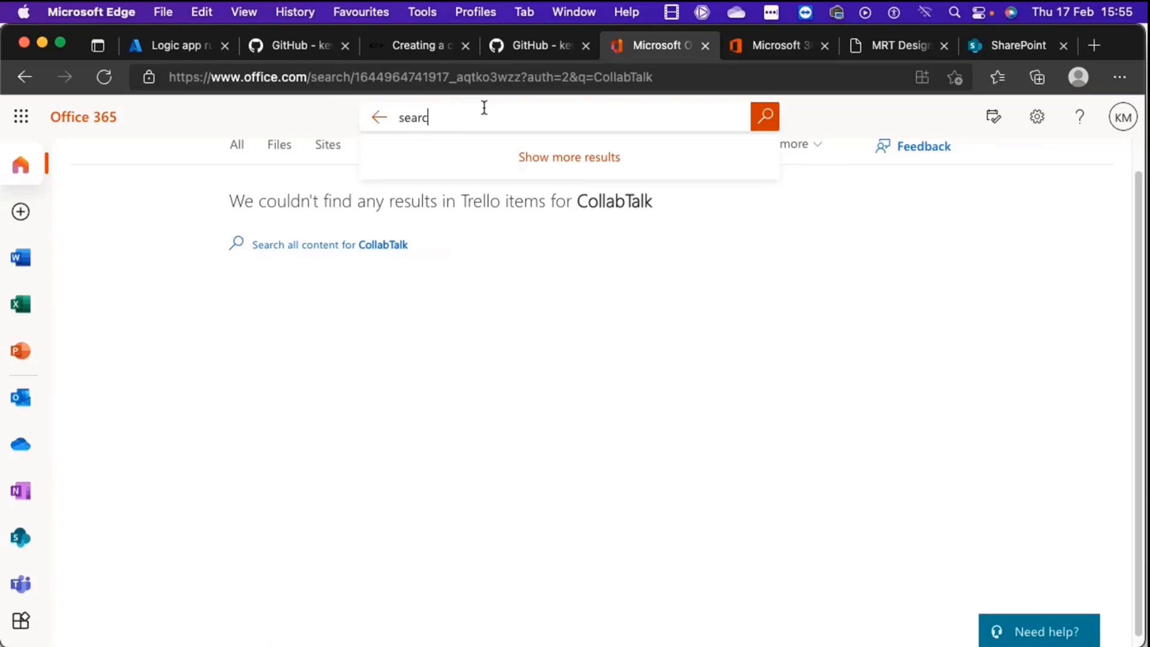
{"action": "key", "text": "Return"}
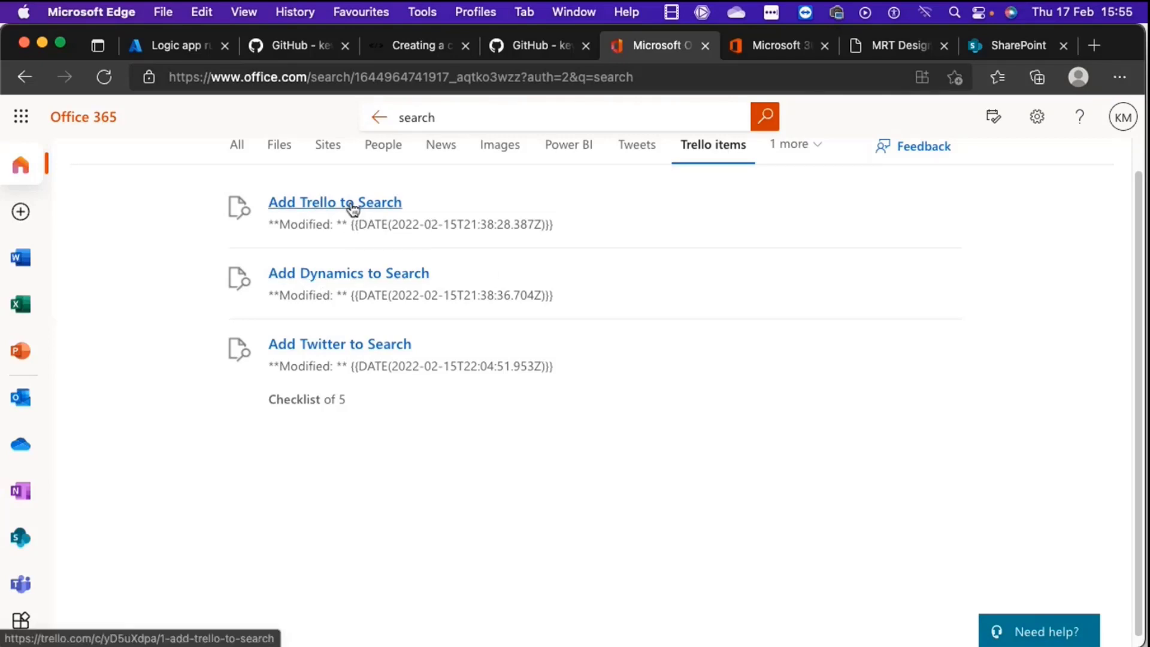
- Open the "Add Twitter to Search" result in Trello and go to the Trello login page
{"action": "left_click", "coordinate": [319, 401]}
{"action": "left_click", "coordinate": [331, 346]}
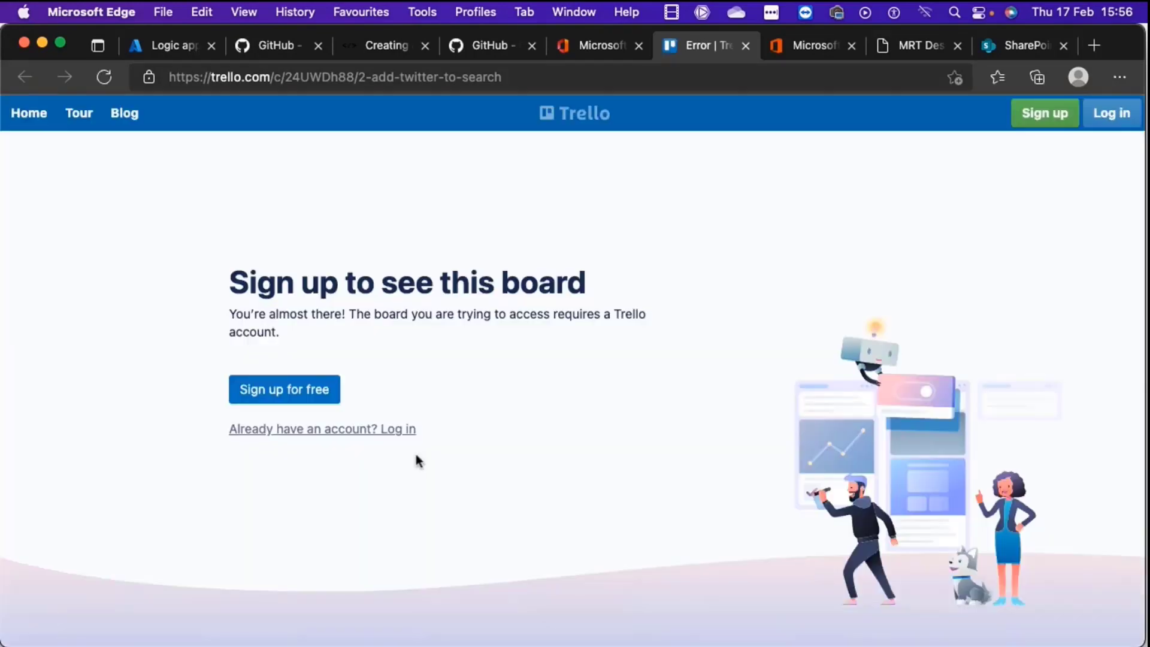
{"action": "left_click", "coordinate": [311, 430]}
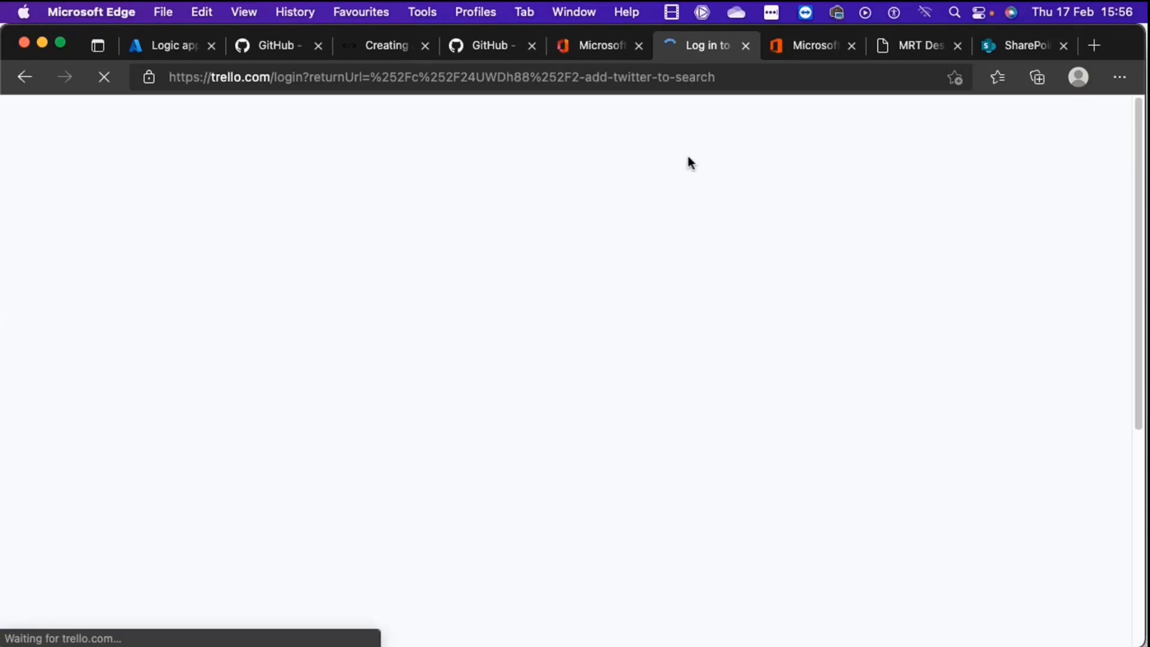
{"action": "left_click", "coordinate": [906, 316]}
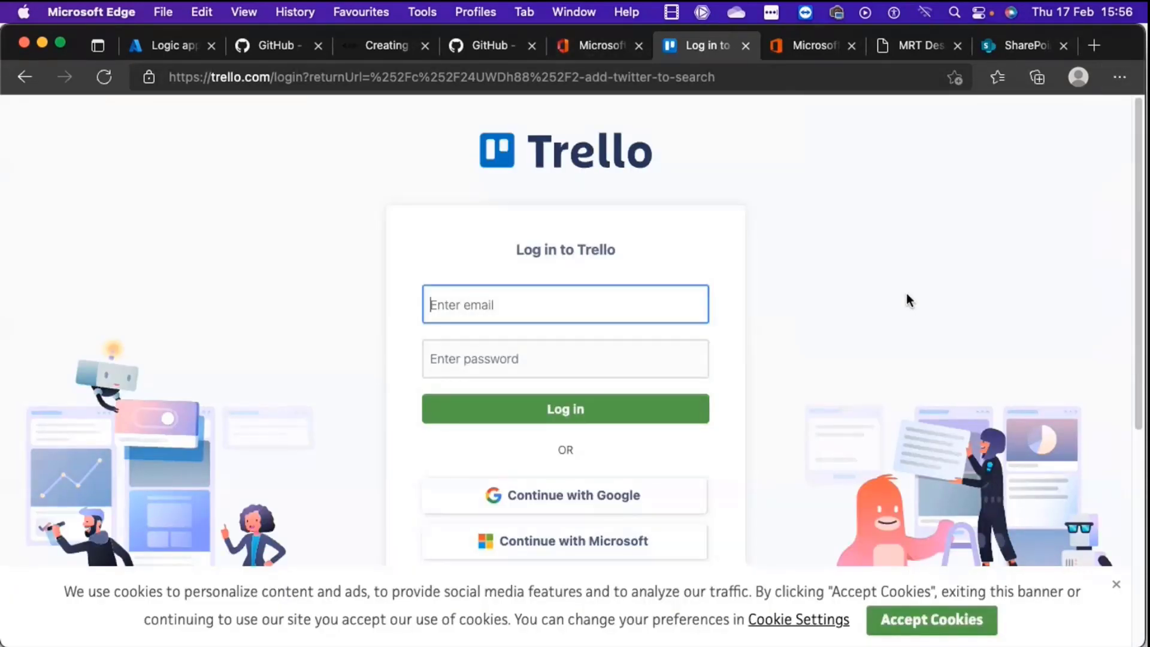
- Return to the Office 365 search results and compare the Tweets, Blog posts and Trello items verticals for "search"
{"action": "left_click", "coordinate": [598, 46]}
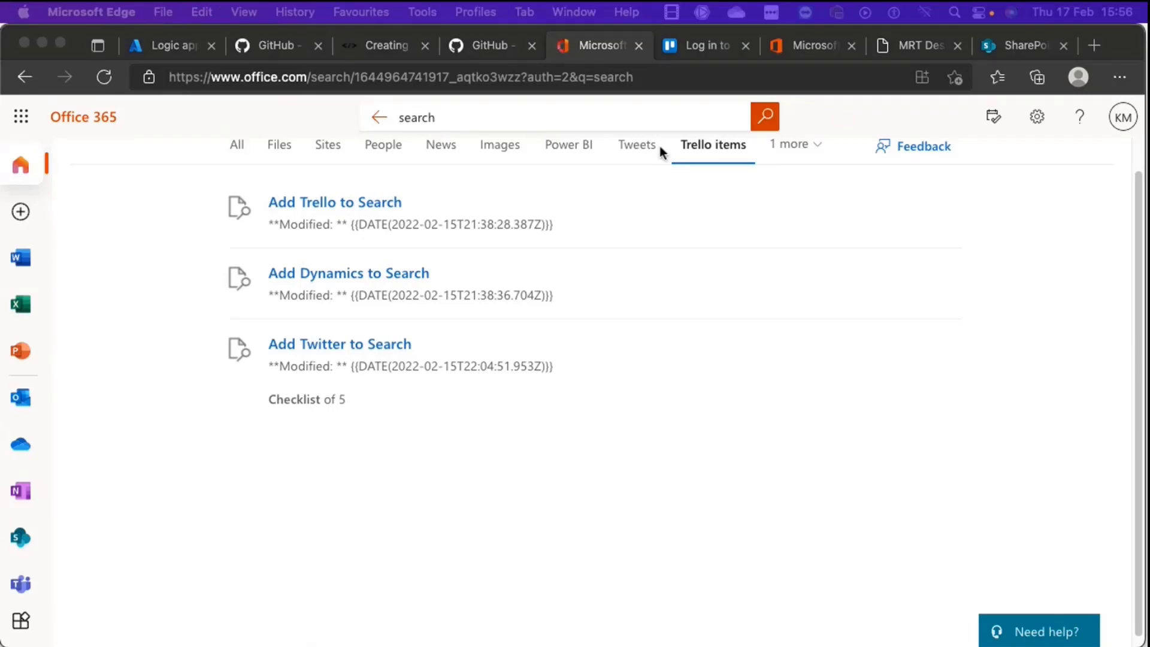
{"action": "left_click", "coordinate": [639, 144]}
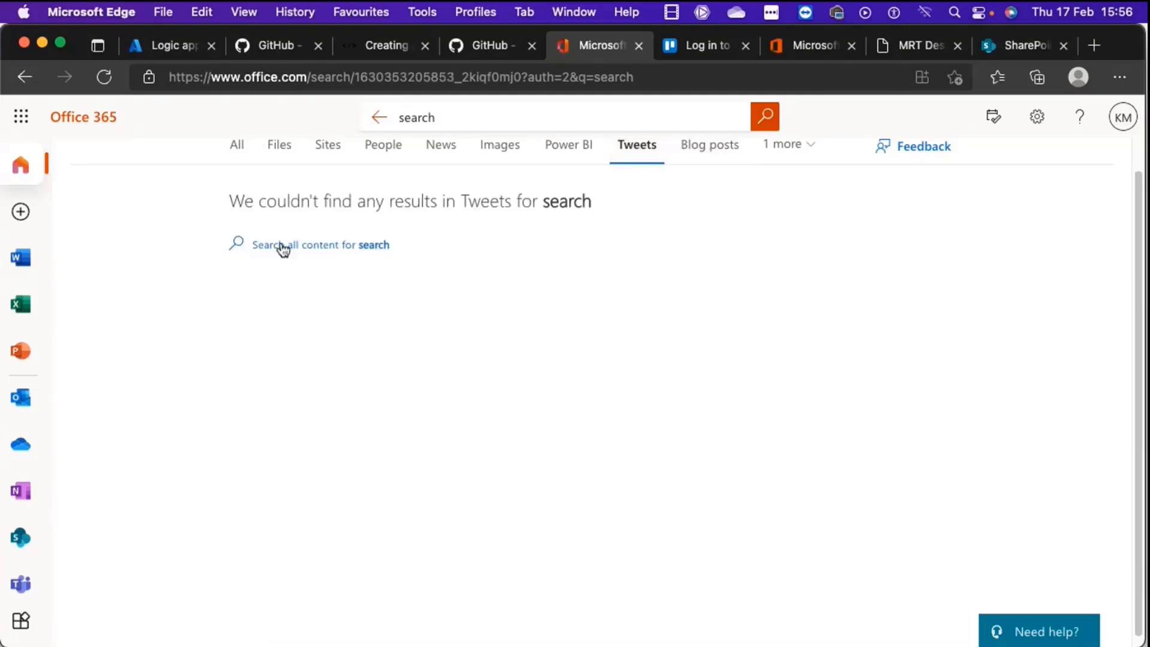
{"action": "left_click", "coordinate": [686, 151]}
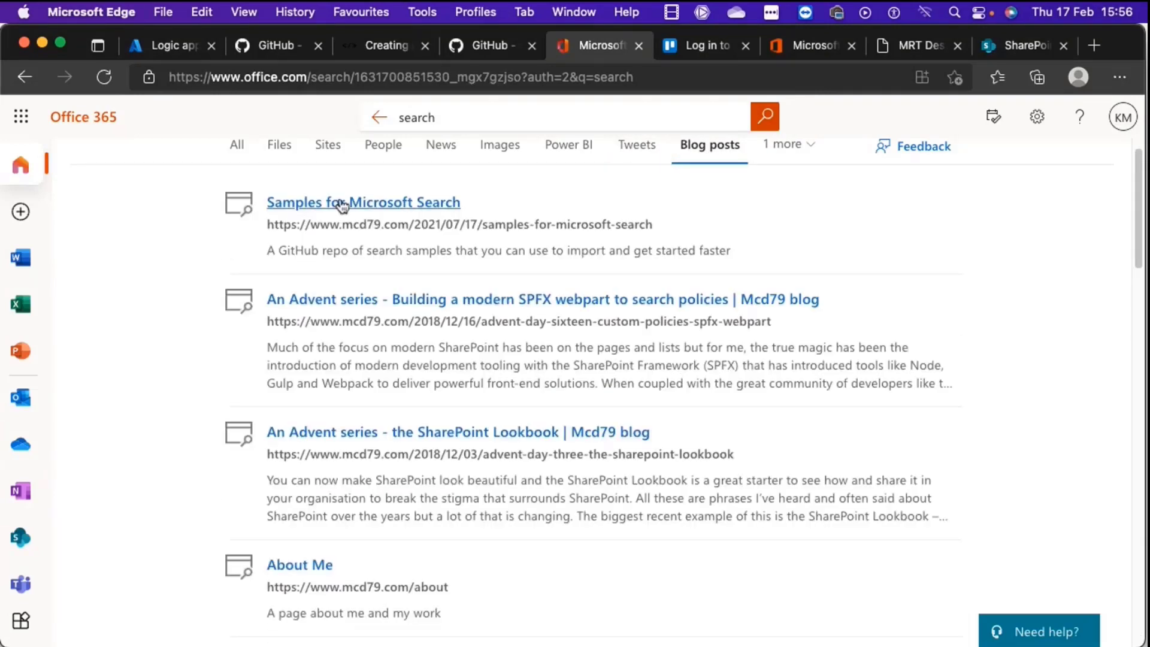
{"action": "left_click", "coordinate": [786, 152]}
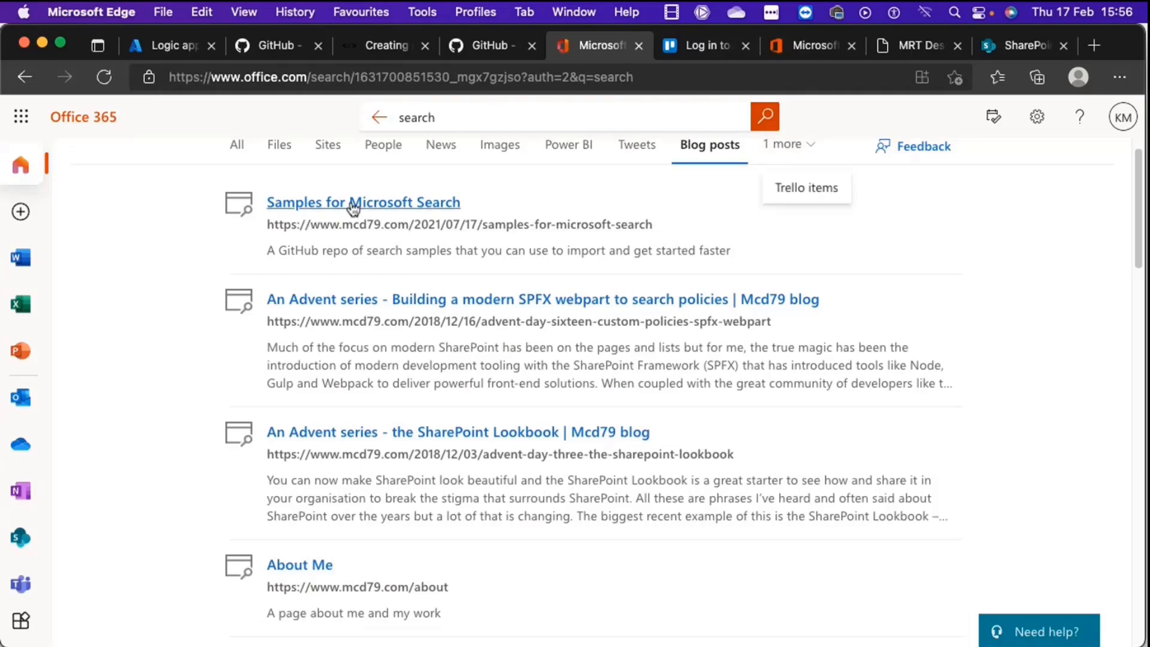
{"action": "left_click", "coordinate": [803, 195]}
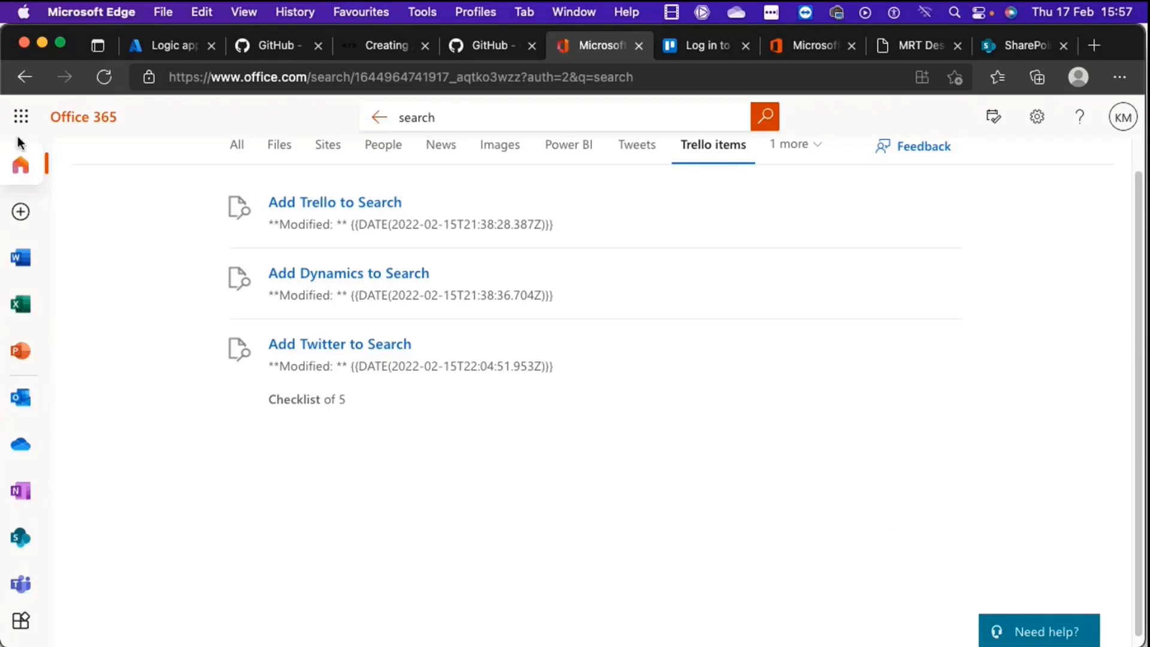
- View the results for all content, then search the Tweets vertical for "collabtalk" and inspect the #CollabTalk hashtag in the first tweet
{"action": "left_click", "coordinate": [237, 146]}
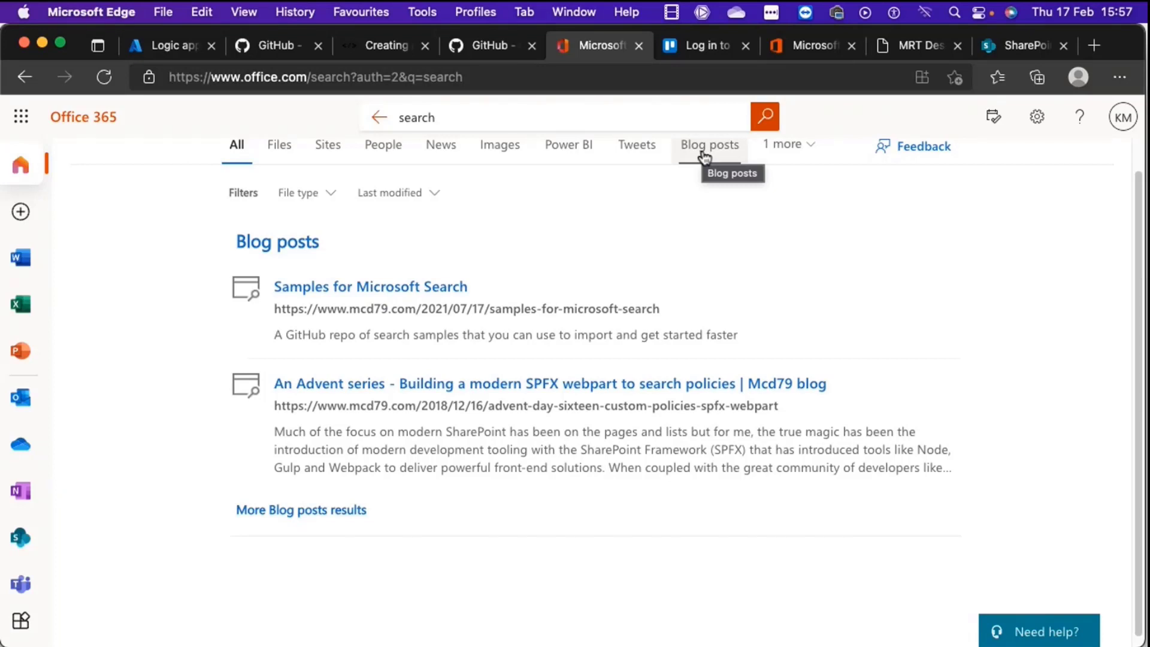
{"action": "left_click", "coordinate": [634, 153]}
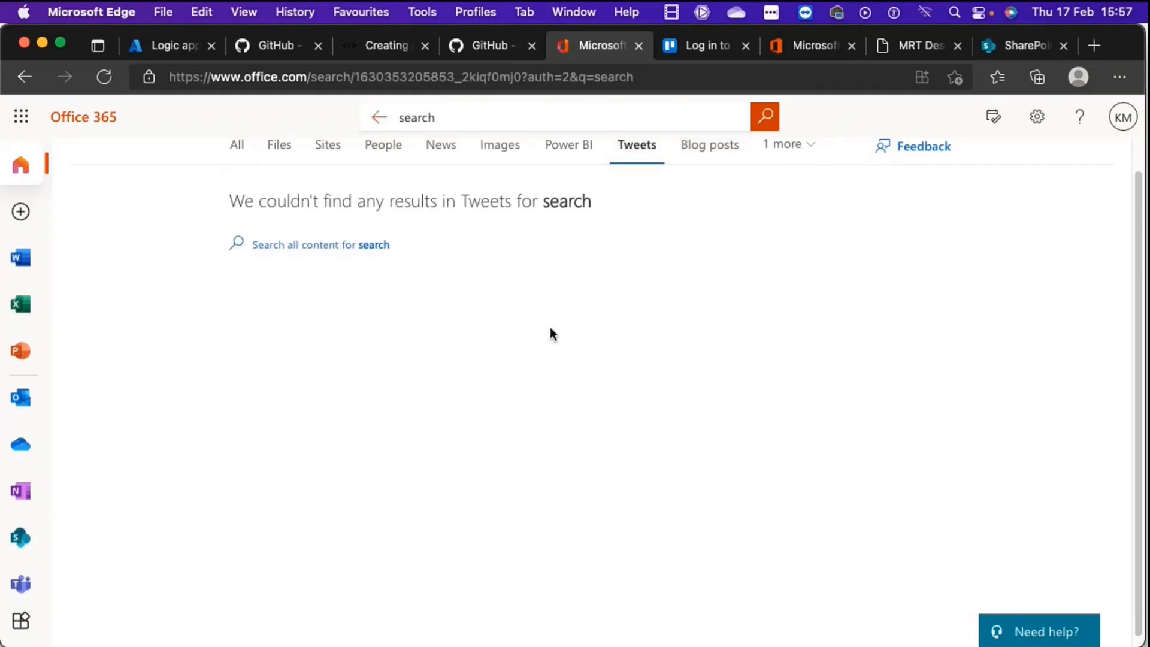
{"action": "left_click", "coordinate": [424, 115]}
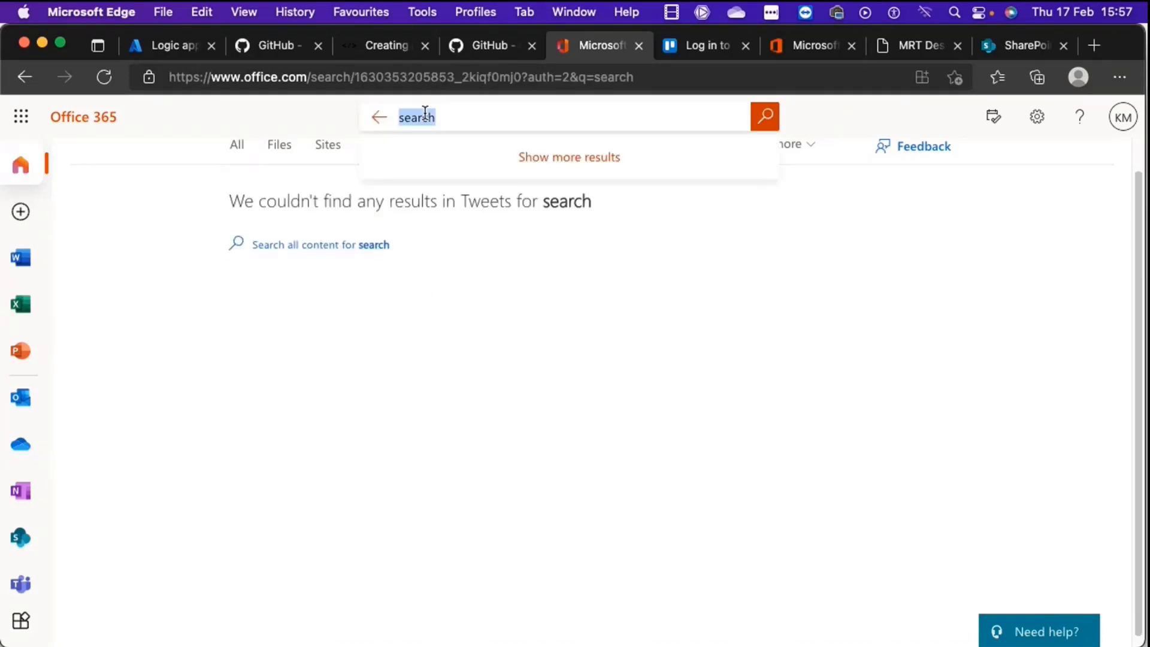
{"action": "type", "text": "collabtalk"}
{"action": "key", "text": "Return"}
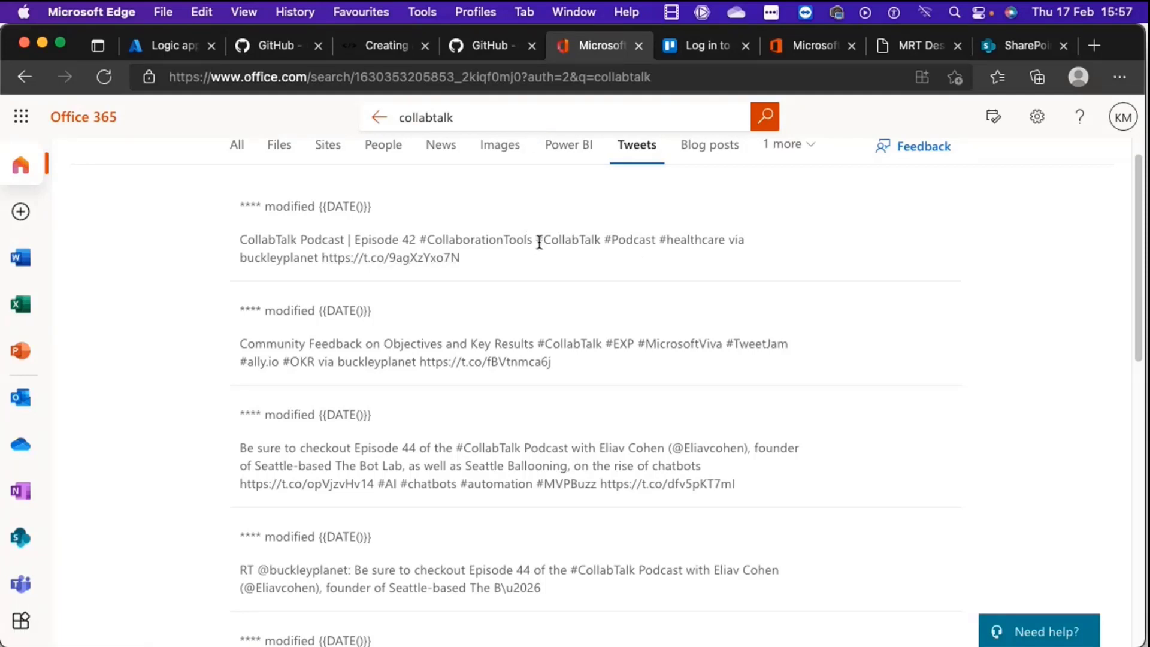
{"action": "left_click_drag", "start_coordinate": [537, 242], "coordinate": [600, 243]}
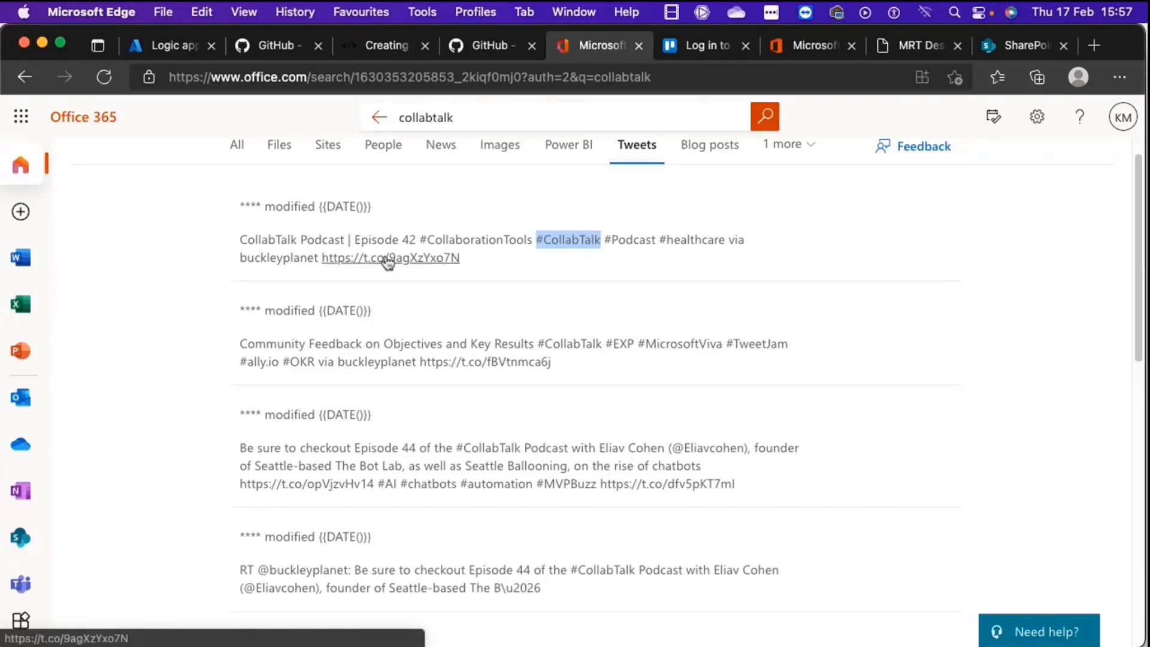
{"action": "left_click", "coordinate": [580, 240]}
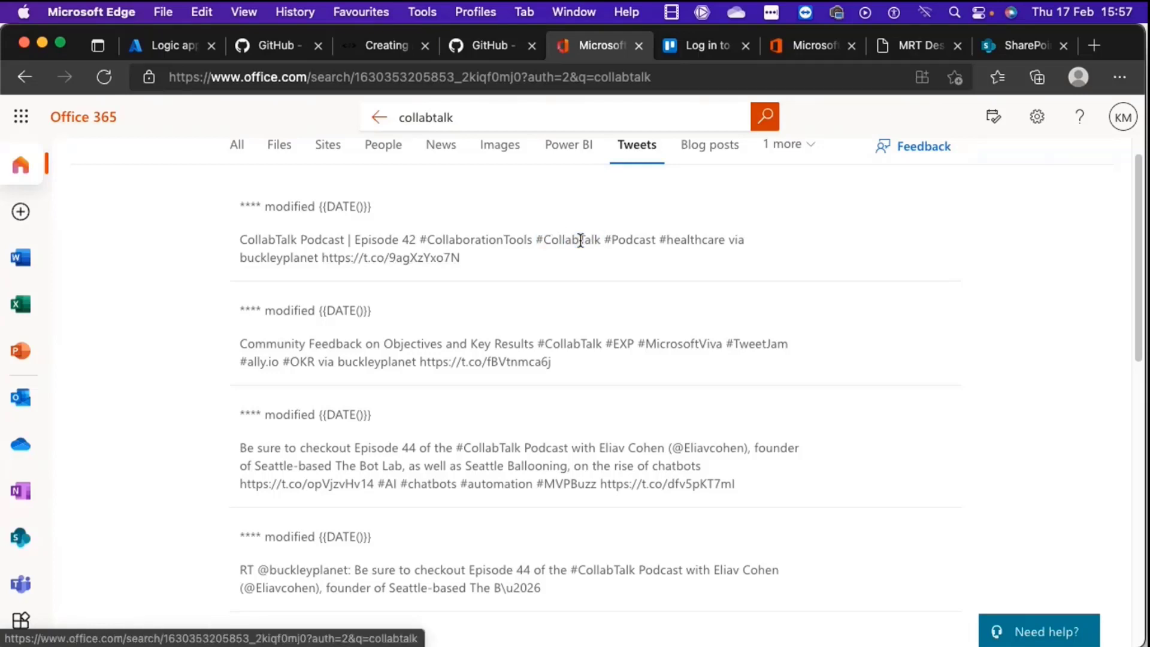